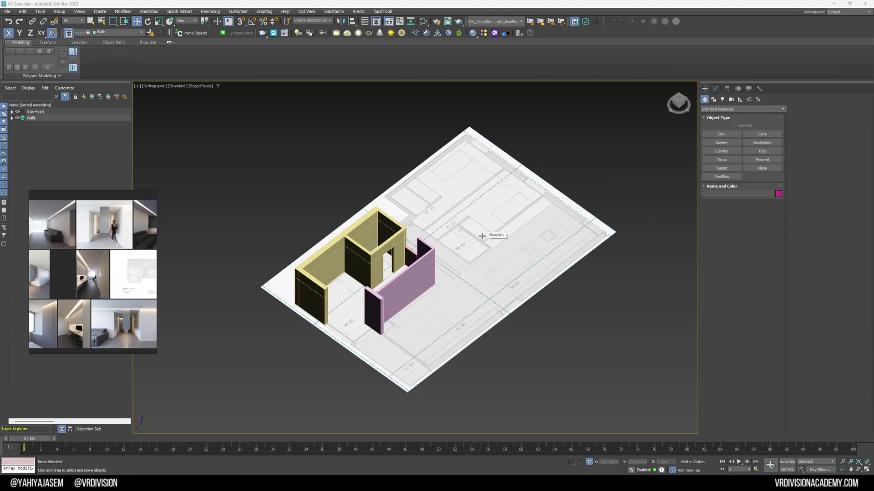
Create a box wall over the thick wall beside GF.05 on the plan, with a footprint about 32 by 189 cm.
middle_click_drag(489, 240, 397, 224, "alt")
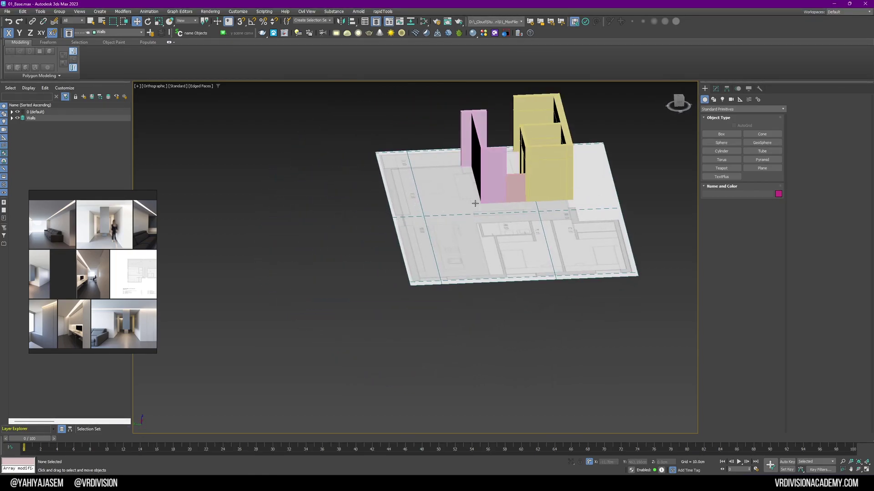
middle_click_drag(458, 207, 511, 201, "alt")
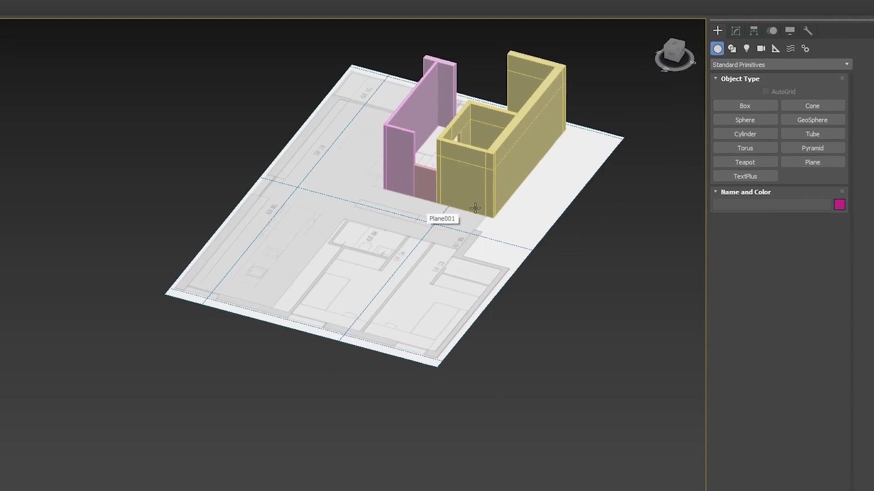
scroll(533, 205, "up", 5)
left_click(745, 106)
scroll(388, 291, "up", 3)
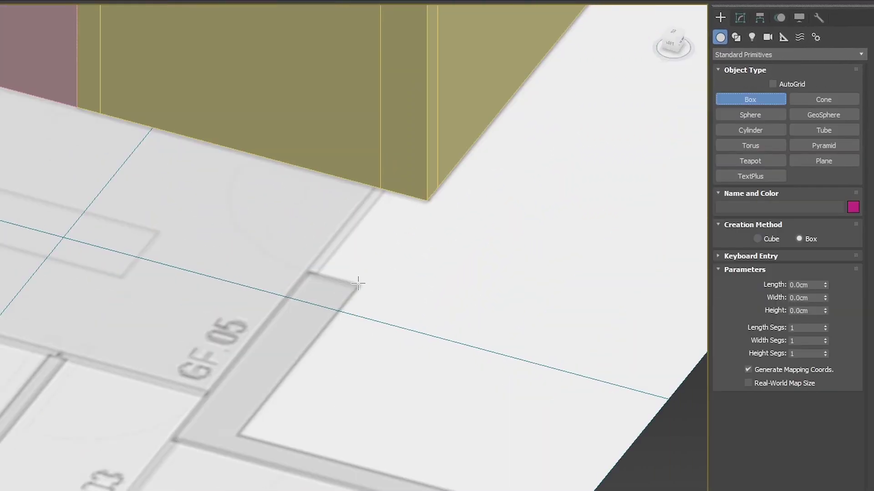
left_click_drag(358, 284, 173, 438)
key("i")
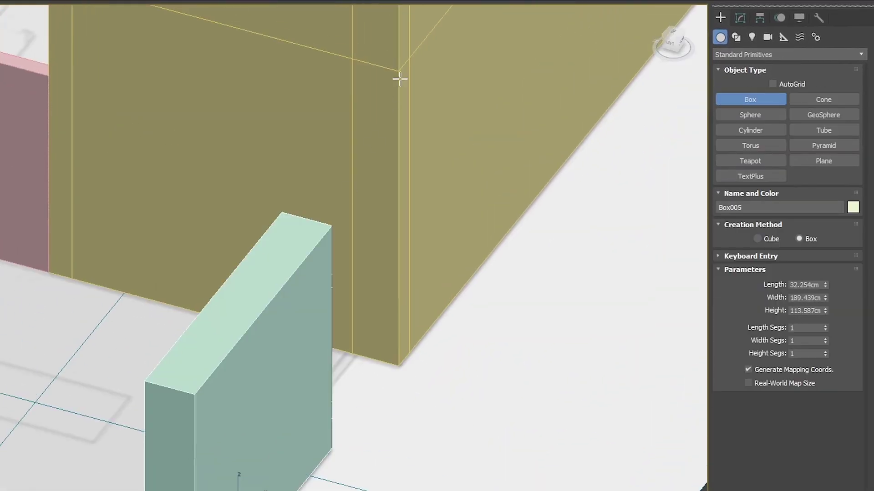
left_click(399, 79)
Set the new wall box to a length of 30 cm, a width of 190 cm and a height of 280 cm.
middle_click_drag(366, 144, 289, 146)
left_click(740, 18)
left_click(810, 301)
double_click(807, 275)
type("30")
key("Return")
middle_click_drag(318, 382, 320, 166)
scroll(129, 369, "down", 2)
key("Delete")
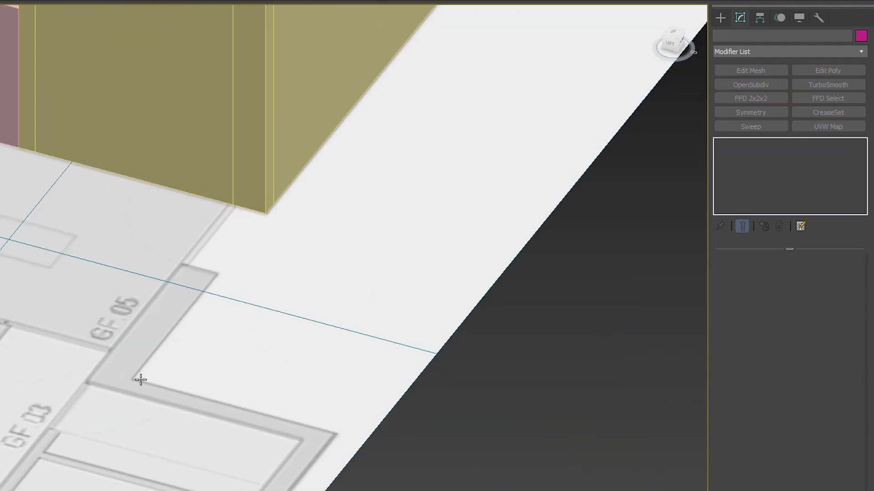
key("ctrl+z")
key("Return")
middle_click_drag(391, 297, 364, 304)
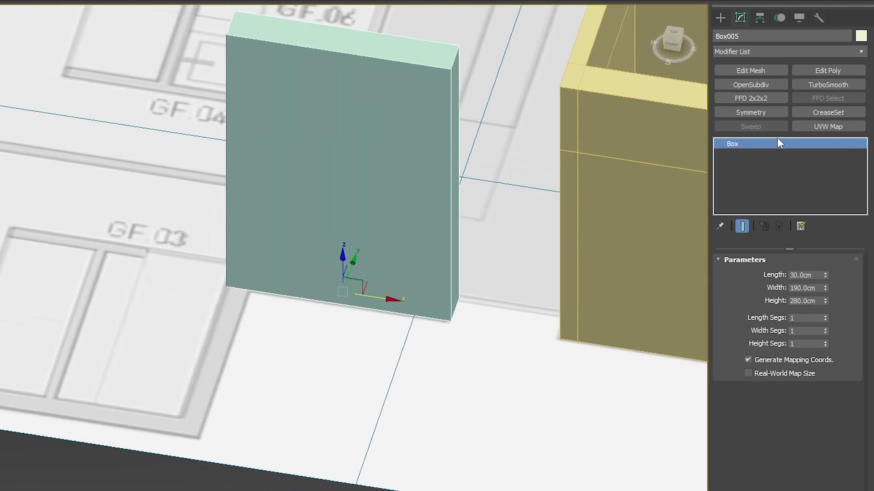
Create a perpendicular box wall along GF.03's outer wall, about 187 cm long, 20 cm wide and 280 cm high, meeting the first wall's end.
left_click(720, 17)
left_click(736, 100)
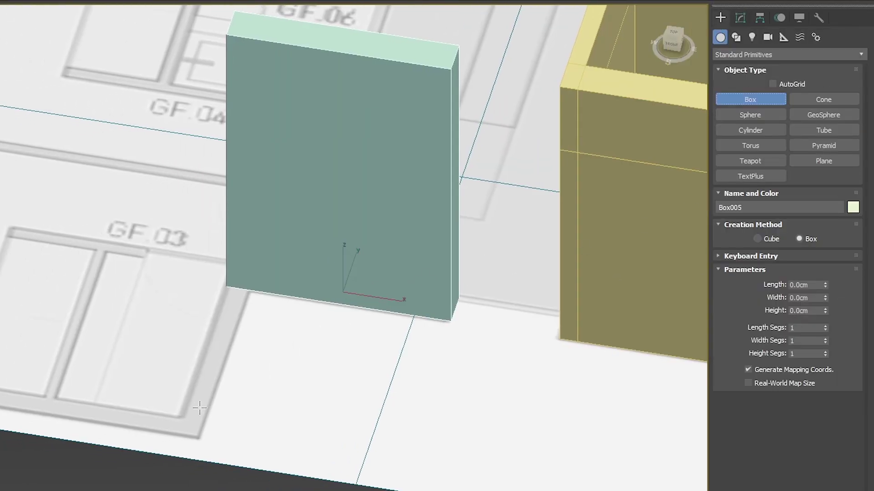
left_click_drag(198, 436, 227, 290)
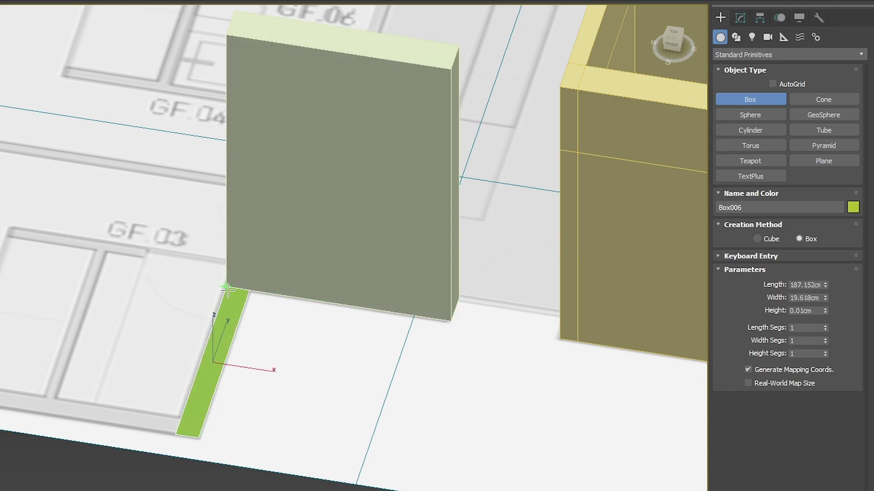
key("s")
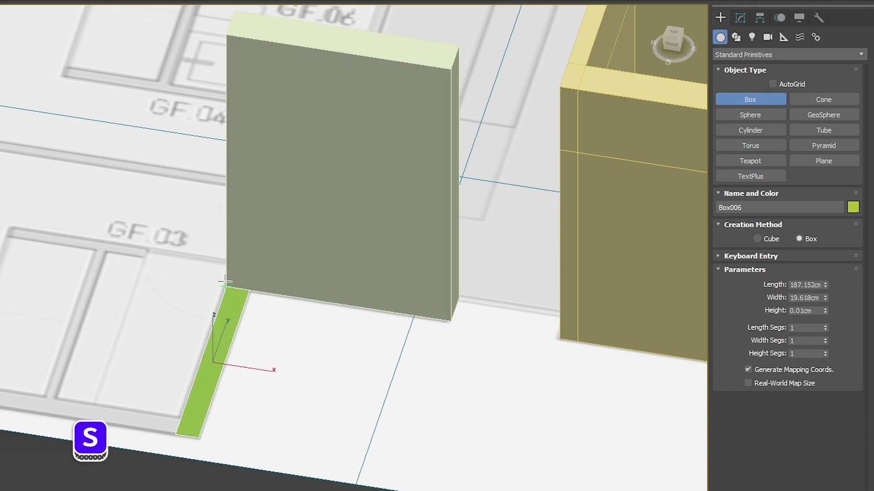
left_click_drag(225, 281, 225, 281)
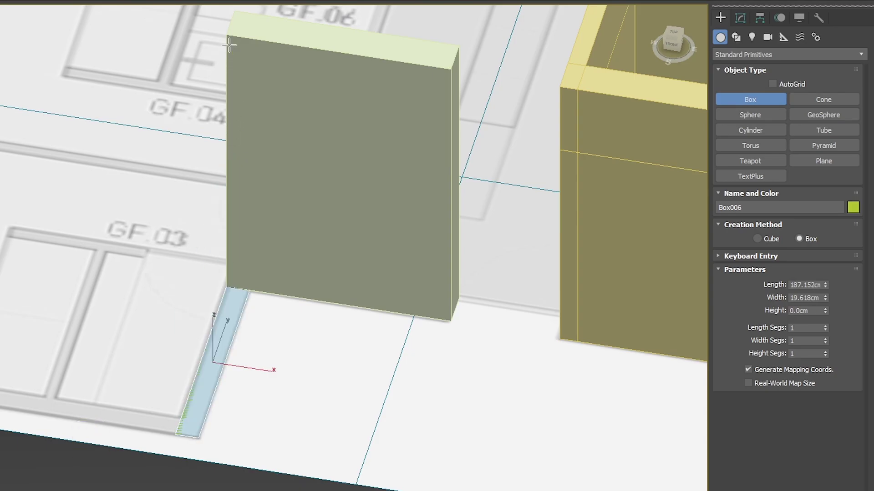
middle_click_drag(200, 260, 395, 256, "alt")
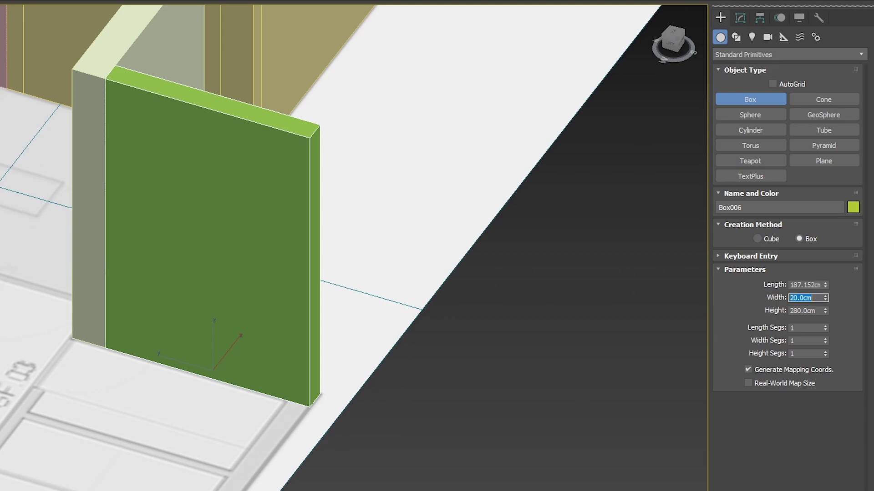
Set the green wall's length to 190 cm and finish creating boxes.
double_click(806, 285)
type("190")
key("Return")
right_click(383, 222)
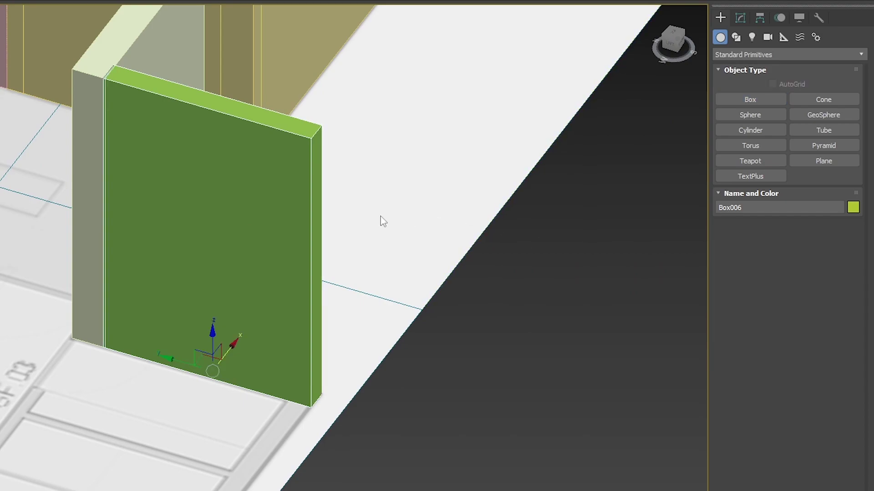
middle_click_drag(214, 222, 243, 337)
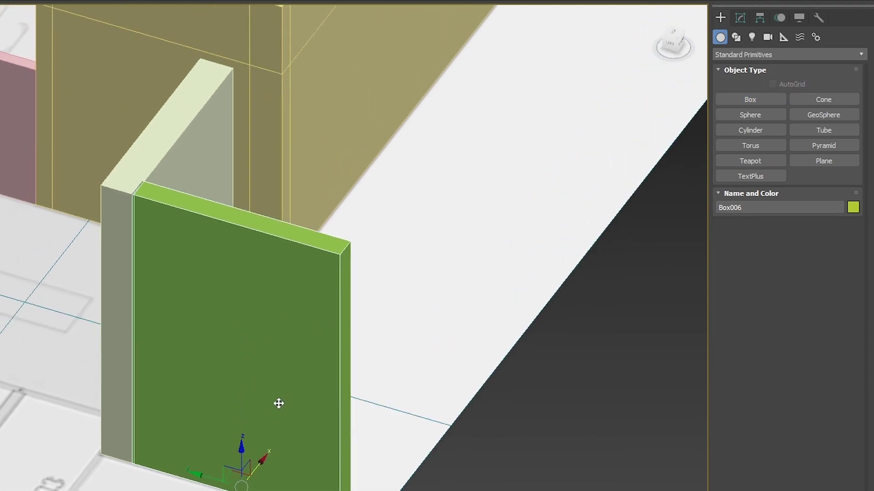
left_click(740, 17)
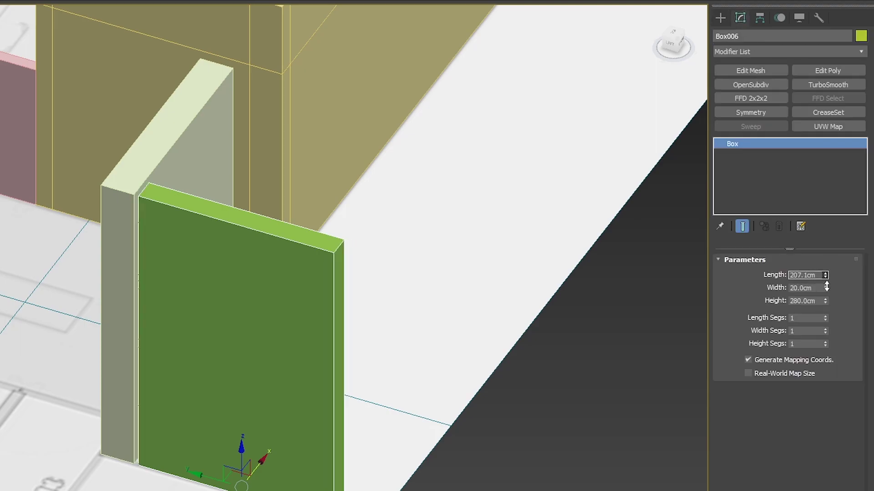
right_click(322, 338)
left_click(273, 302)
Lock the selection on the green wall at the corner where it meets the thick wall.
middle_click_drag(291, 248, 316, 245)
middle_click_drag(253, 450, 230, 402, "alt")
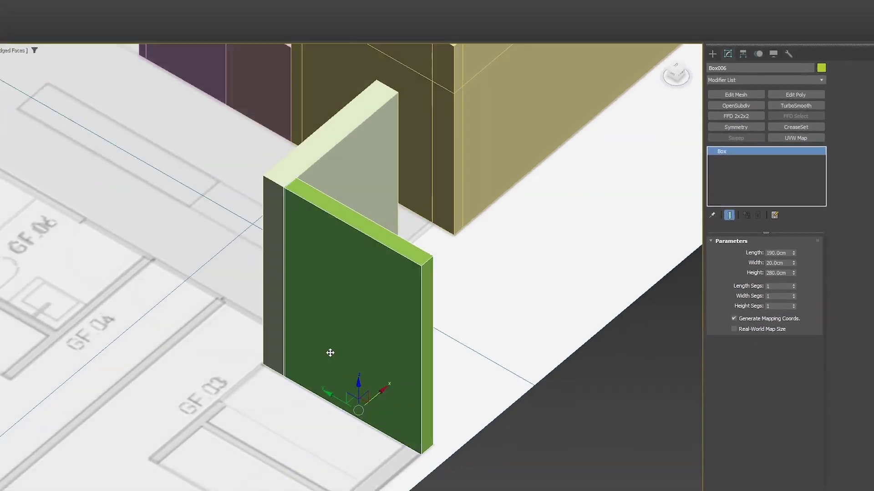
middle_click_drag(330, 354, 259, 384, "alt")
scroll(389, 200, "up", 8)
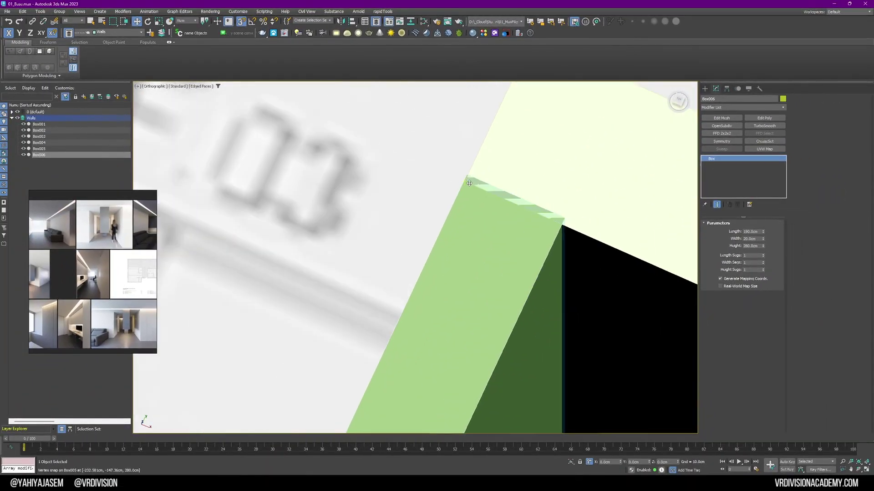
scroll(470, 184, "up", 5)
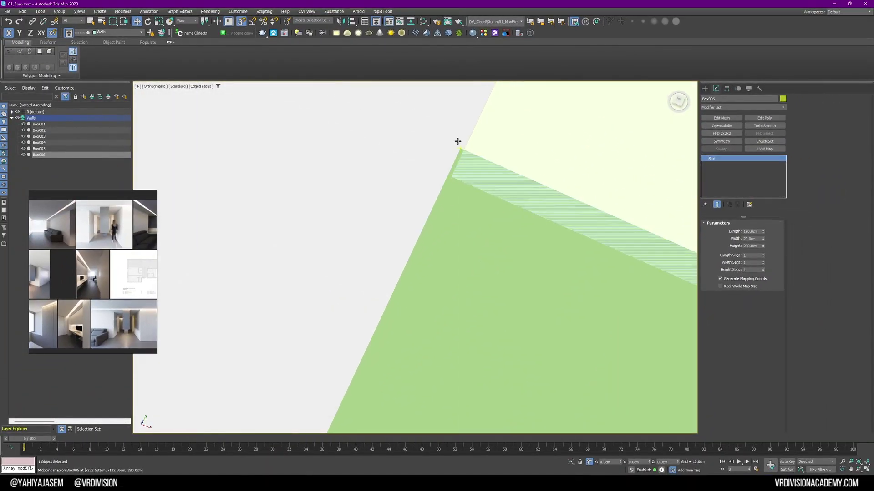
scroll(458, 143, "up", 6)
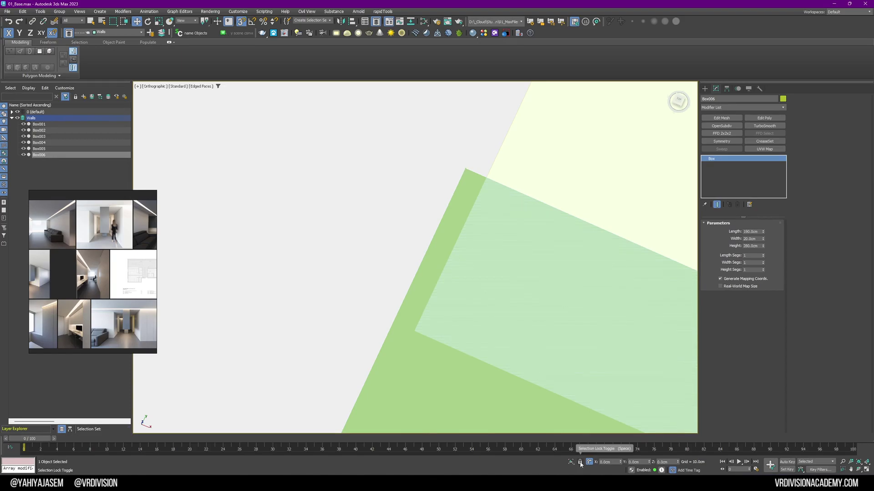
scroll(519, 353, "down", 3)
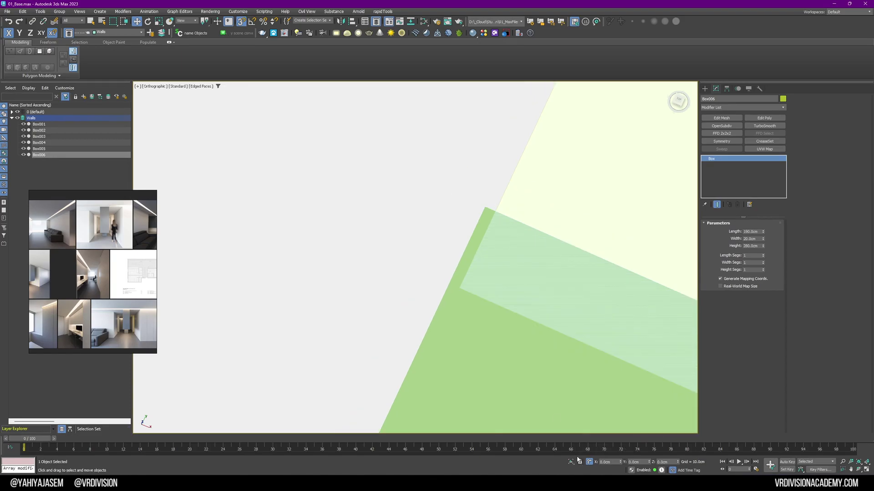
middle_click_drag(512, 340, 500, 310)
key("space")
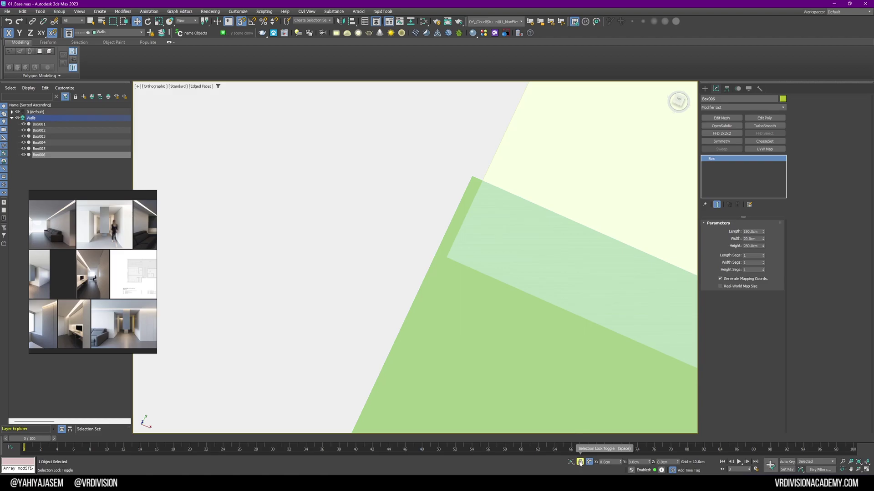
Try to snap the green wall's corner to the thick wall's corner with only the X-axis constraint active.
left_click_drag(448, 191, 436, 212)
scroll(456, 281, "down", 3)
scroll(460, 291, "up", 2)
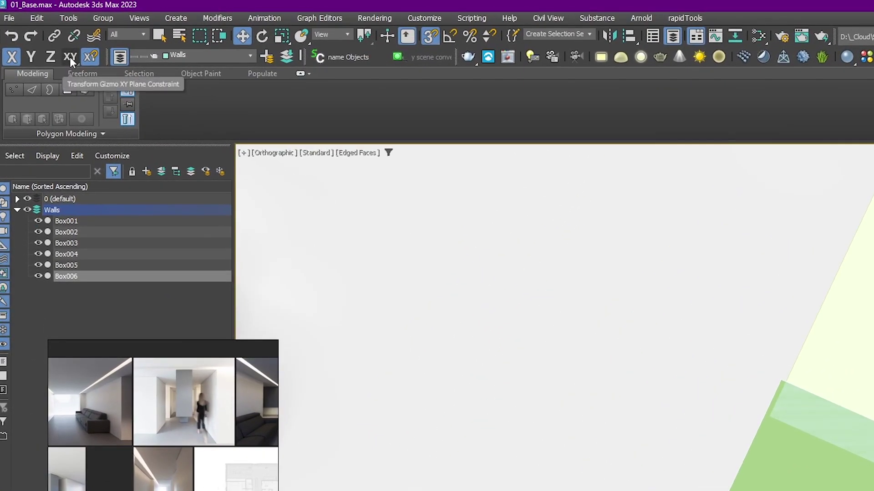
Constrain movement to the XY plane and snap the green wall's top corner onto the thick wall's corner.
left_click(70, 57)
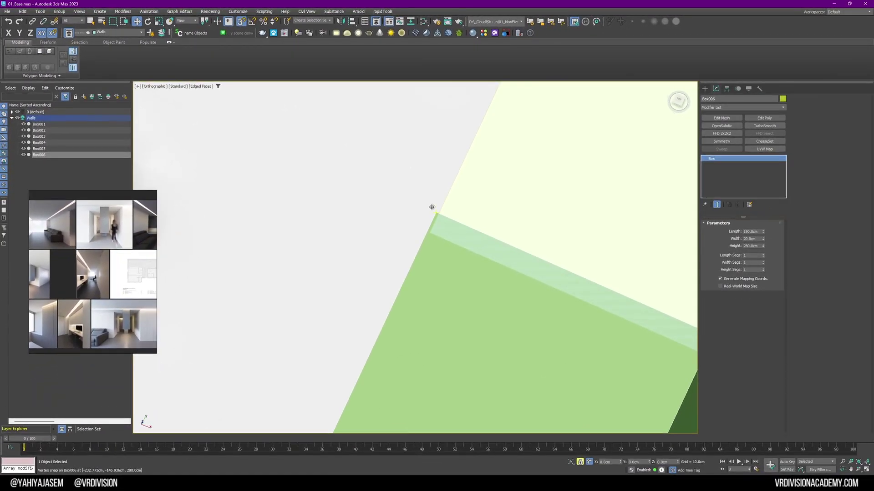
left_click_drag(432, 207, 426, 230)
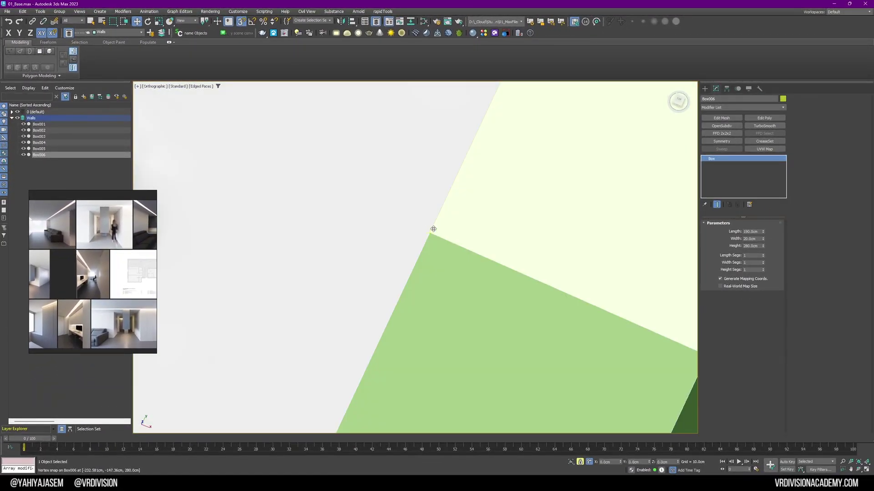
scroll(433, 230, "down", 5)
scroll(386, 275, "up", 3)
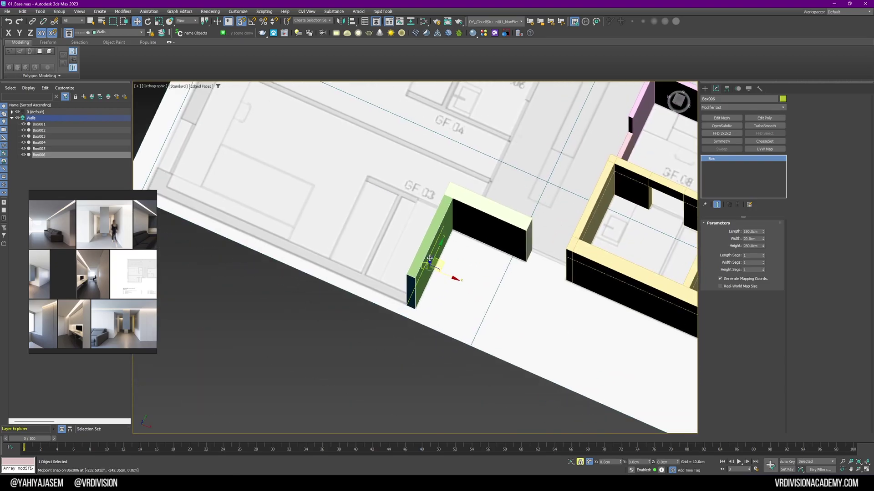
scroll(386, 275, "up", 8)
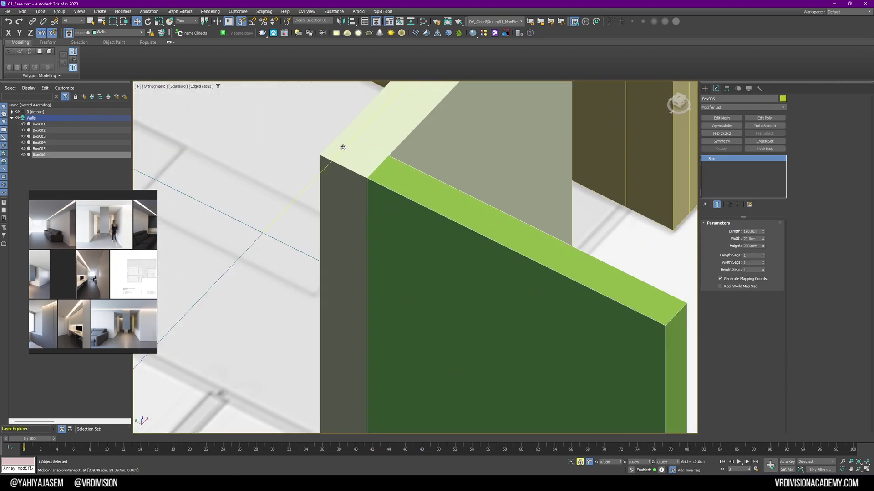
Make one independent copy of the green wall rotated by -90 degrees, using angle snap.
scroll(359, 181, "down", 8)
middle_click_drag(364, 203, 490, 263, "alt")
right_click(559, 301)
left_click(572, 318)
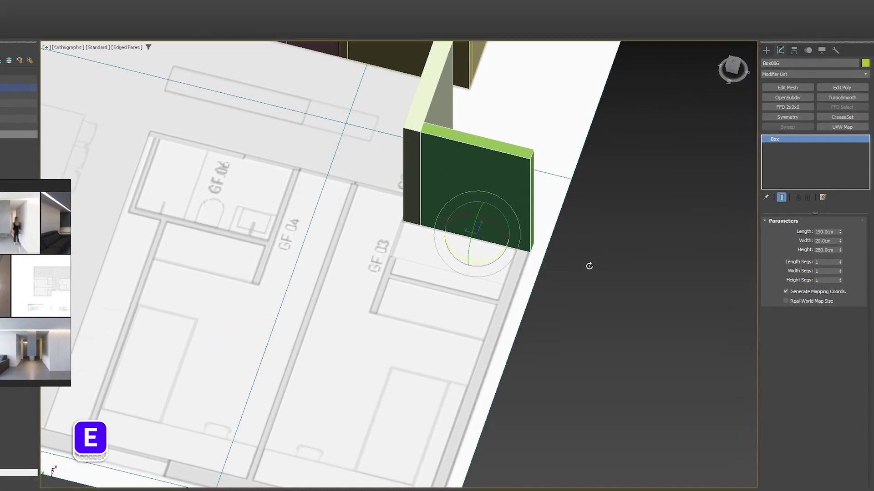
mouse_move(500, 262)
left_mouse_down("shift")
mouse_move(475, 272)
mouse_move(403, 274)
mouse_move(460, 287)
left_mouse_up("shift")
key("a")
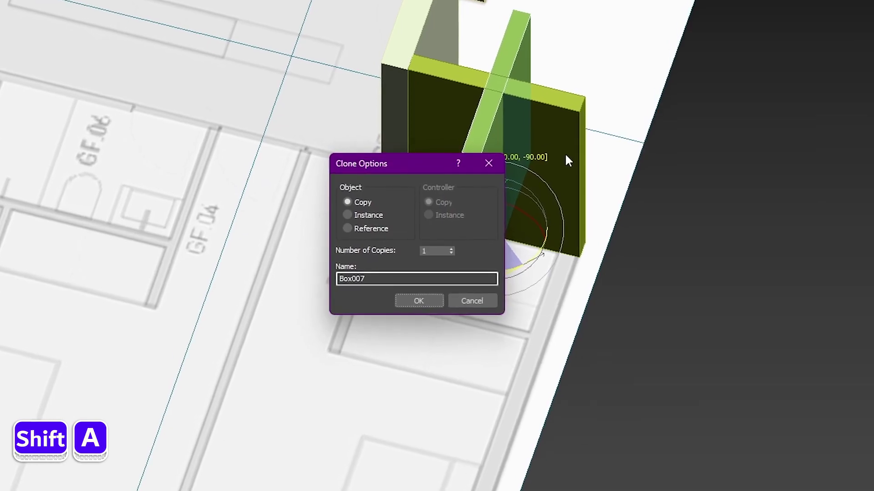
left_click(409, 306)
Move the rotated copy with snapping so its corner meets the outer end of the green wall.
mouse_move(479, 214)
middle_mouse_down("alt")
mouse_move(447, 221)
mouse_move(455, 205)
middle_mouse_up("alt")
key("w")
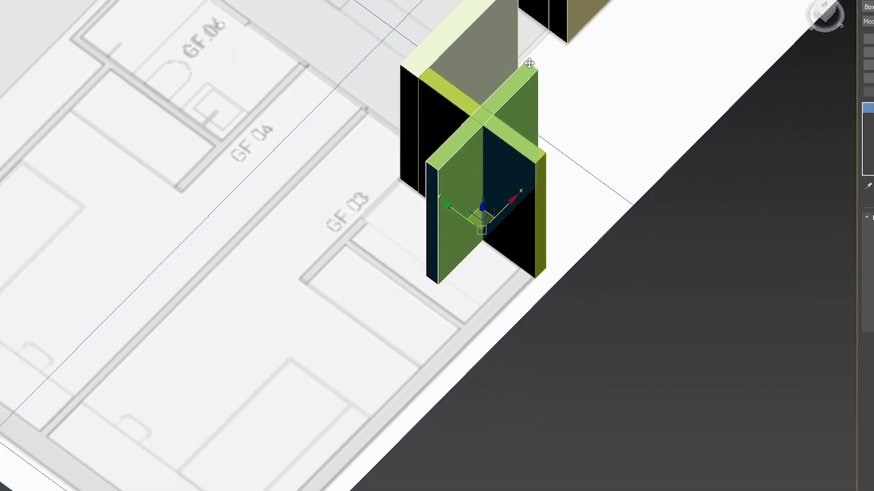
key("s")
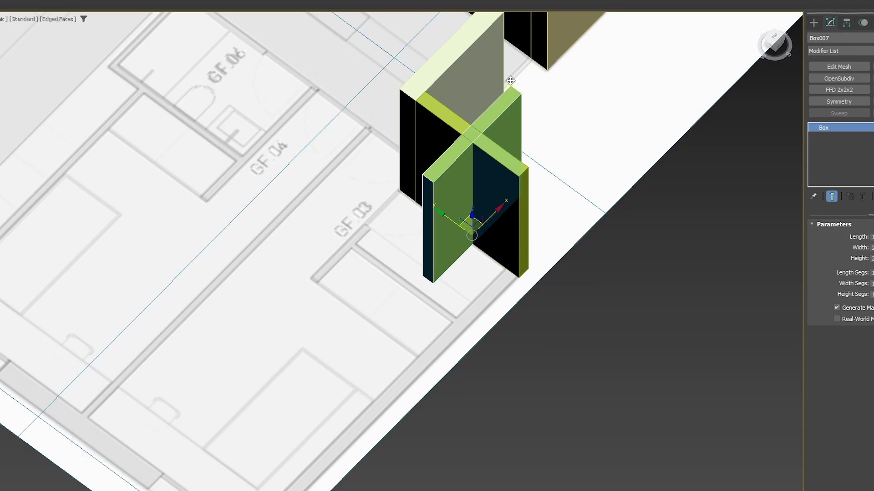
left_click_drag(521, 92, 520, 166)
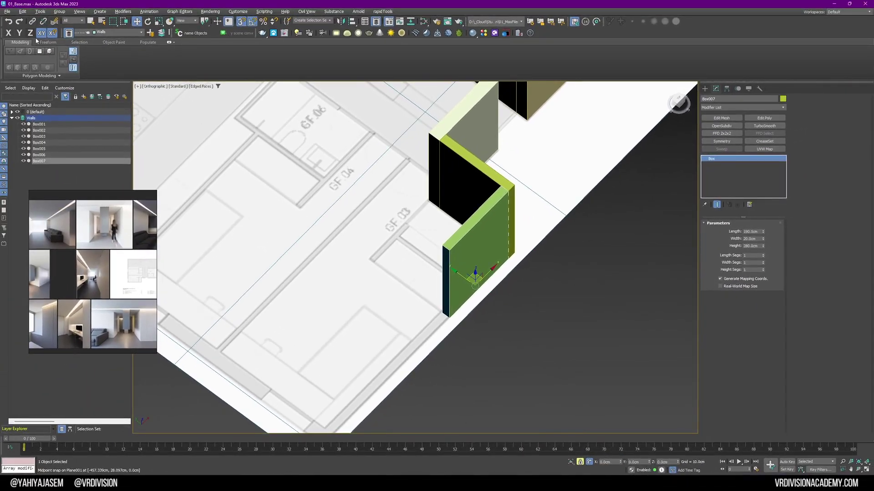
right_click(541, 37)
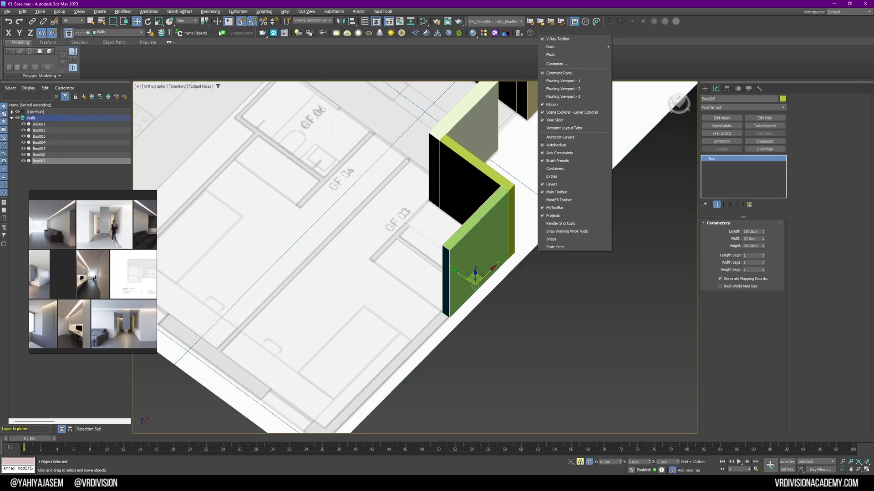
left_click(504, 327)
Create a thin box over the interior partition near GF.03, about 187 cm long and 10 cm wide, and extend it up to wall level.
middle_click_drag(458, 323, 527, 316, "alt")
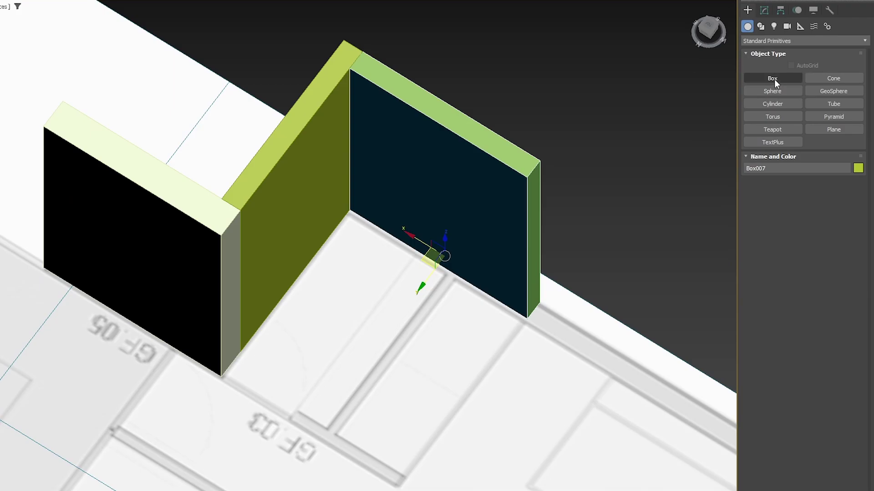
left_click(773, 78)
scroll(452, 280, "up", 5)
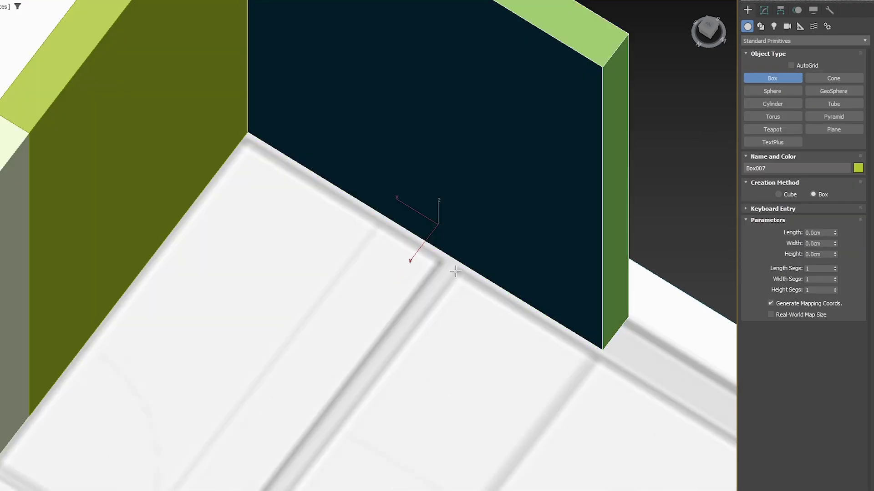
left_click_drag(456, 270, 295, 449)
scroll(390, 330, "down", 3)
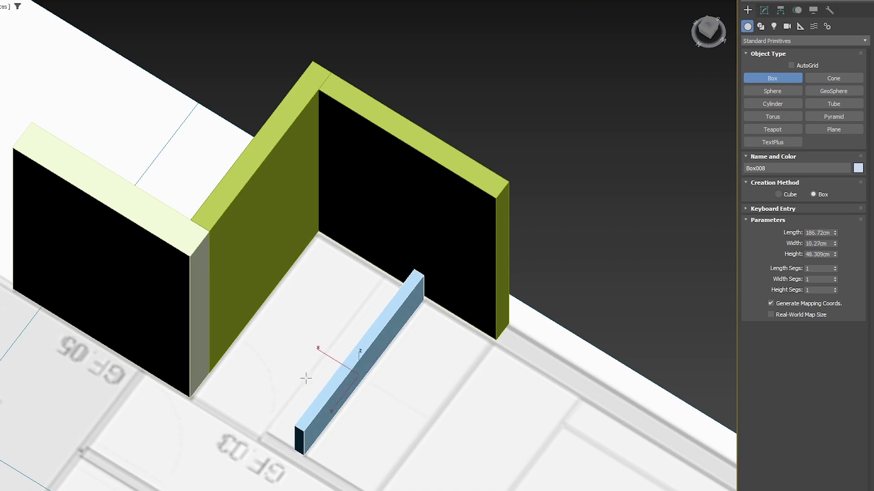
left_click(335, 172)
double_click(815, 231)
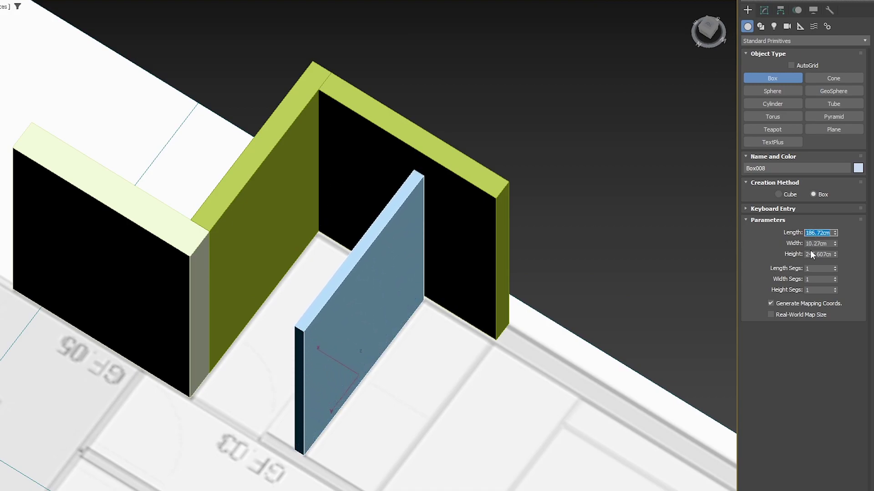
type("10")
right_click(244, 343)
key("ctrl+z")
Select the rotated green wall copy along the plan's outer edge and convert it to an editable poly.
middle_click_drag(244, 343, 306, 284)
middle_click_drag(421, 314, 476, 283, "alt")
middle_click_drag(513, 216, 505, 285)
left_click(490, 177)
scroll(508, 190, "down", 3)
middle_click_drag(489, 177, 427, 206, "alt")
scroll(411, 193, "up", 3)
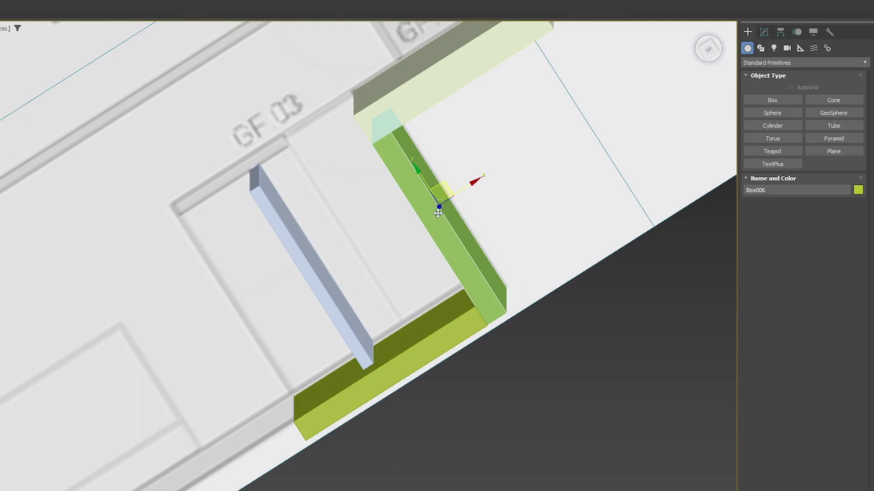
middle_click_drag(466, 254, 392, 278, "alt")
middle_click_drag(392, 278, 554, 181)
scroll(554, 182, "down", 4)
scroll(491, 253, "up", 2)
left_click(531, 231)
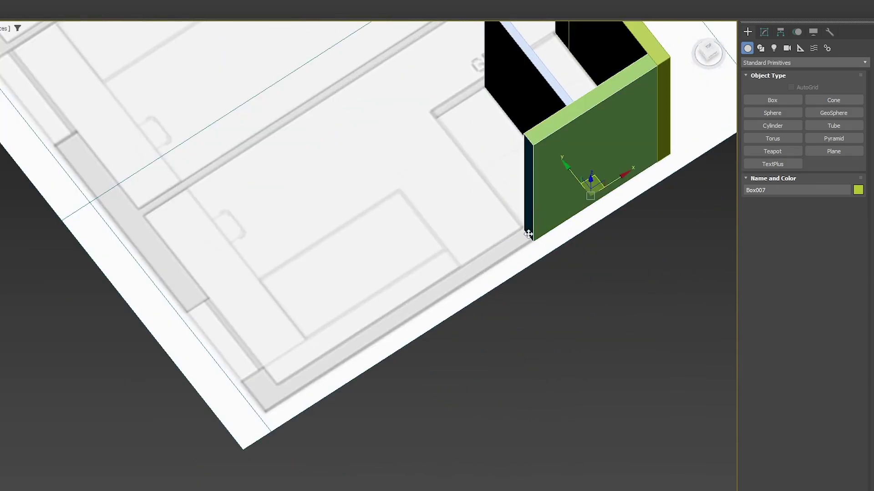
middle_click_drag(530, 230, 551, 229, "alt")
left_click(764, 32)
right_click(772, 136)
left_click(796, 206)
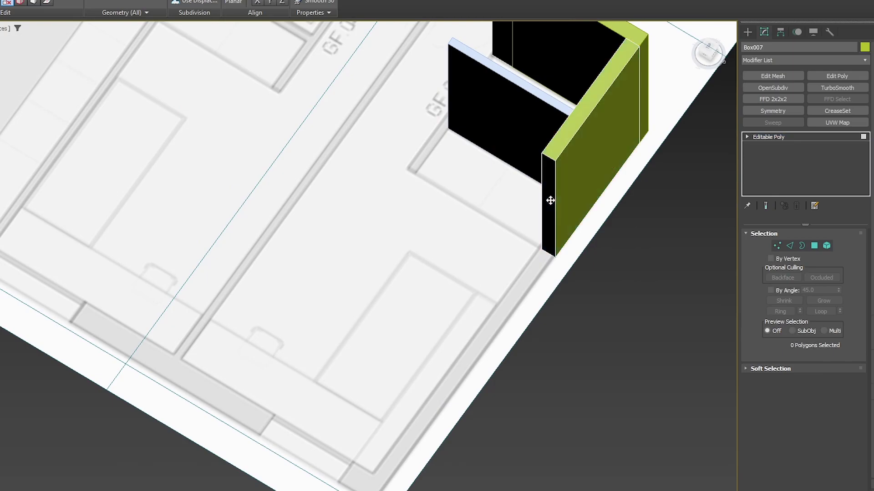
Select the green wall's free end face and move it along X to where the corner pier starts on the plan.
key("4")
left_click(552, 186)
middle_click_drag(549, 187, 420, 131, "alt")
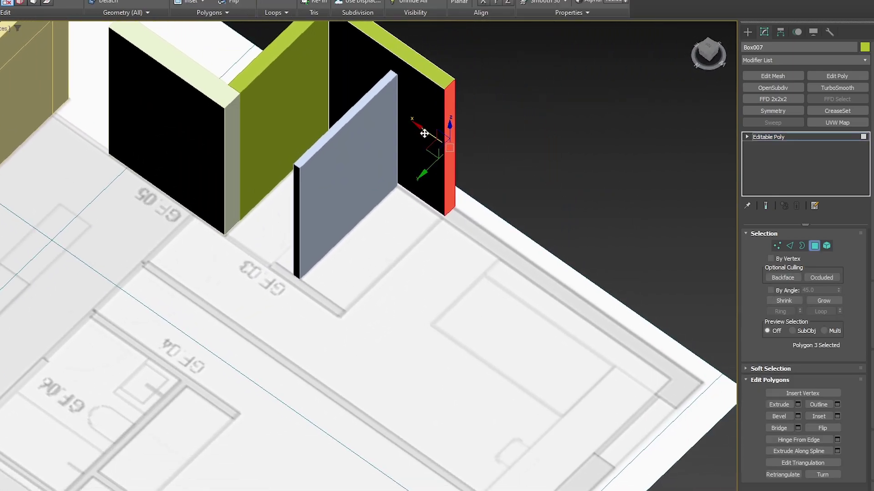
key("x")
left_click_drag(422, 131, 635, 306)
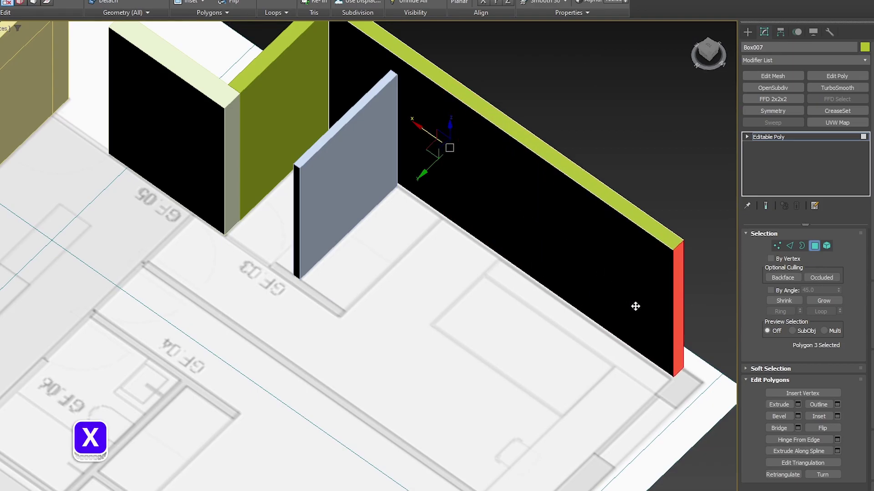
Extrude the wall's end face by 40 cm over the corner pier.
middle_click_drag(660, 336, 481, 250)
scroll(517, 276, "up", 2)
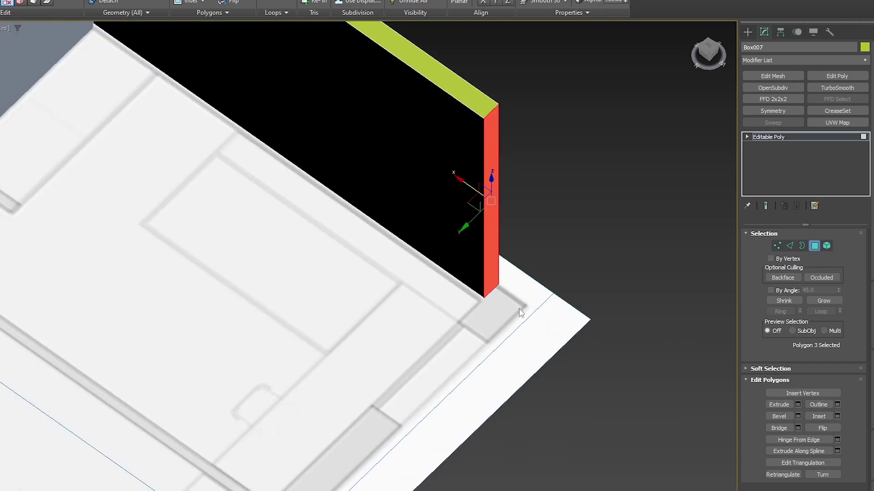
middle_click_drag(518, 302, 493, 270, "alt")
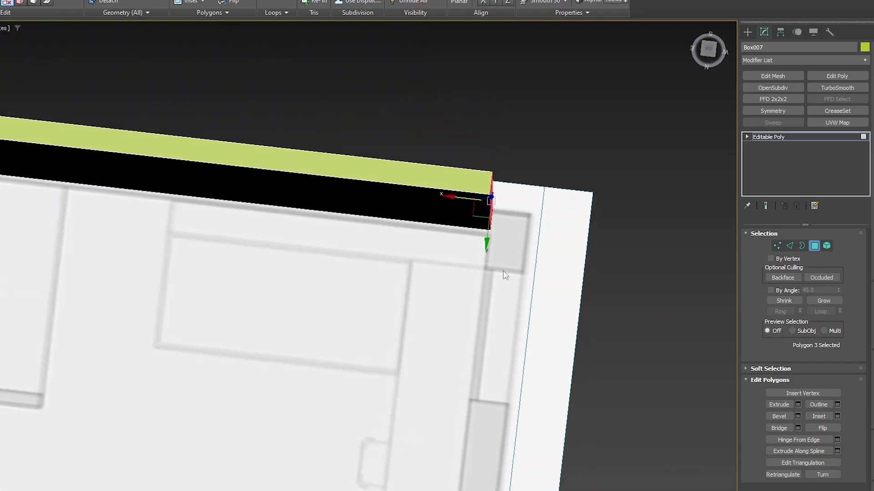
left_click(799, 405)
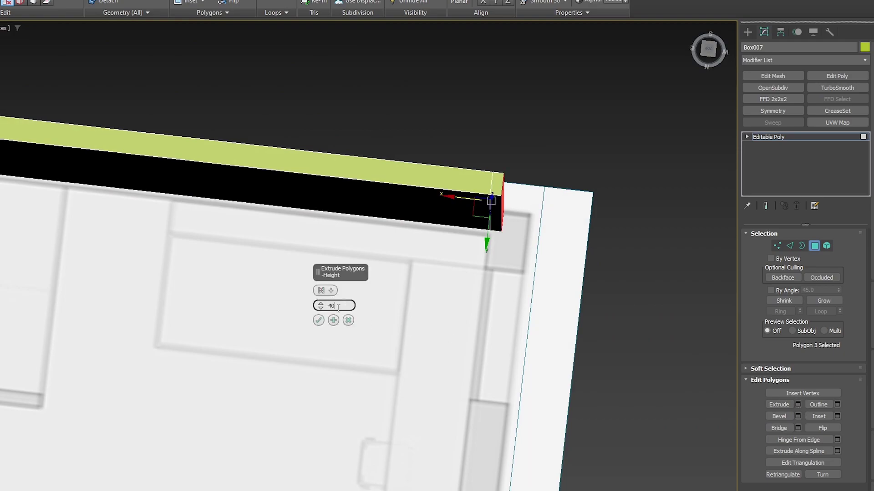
key("Return")
left_click(318, 320)
middle_click_drag(373, 304, 362, 320)
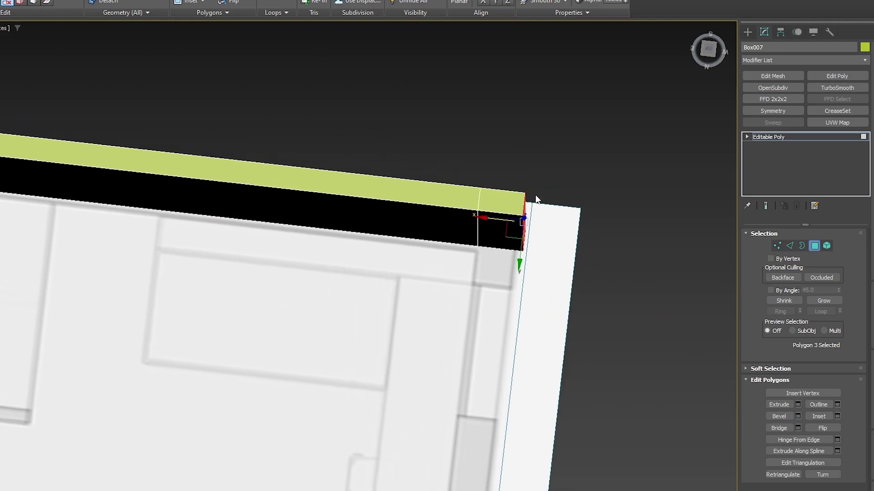
Select the extruded end section's vertices and shift them along X to line up with the corner pier on the plan.
key("1")
left_click_drag(575, 131, 464, 273)
mouse_move(441, 301)
left_mouse_down()
mouse_move(443, 313)
mouse_move(444, 301)
left_mouse_up()
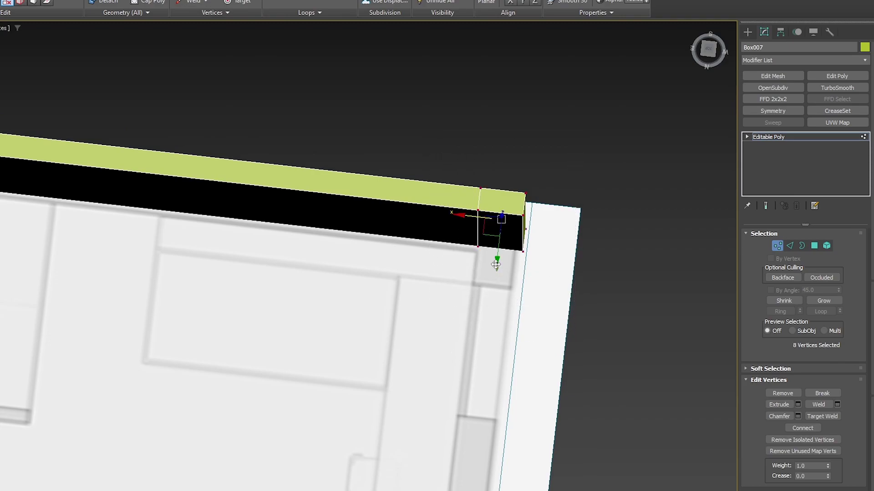
scroll(493, 267, "up", 2)
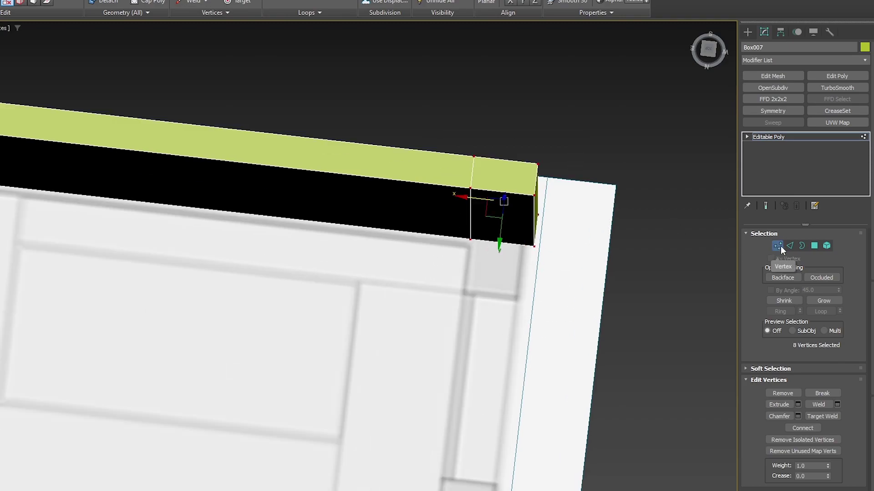
middle_click_drag(566, 230, 534, 214)
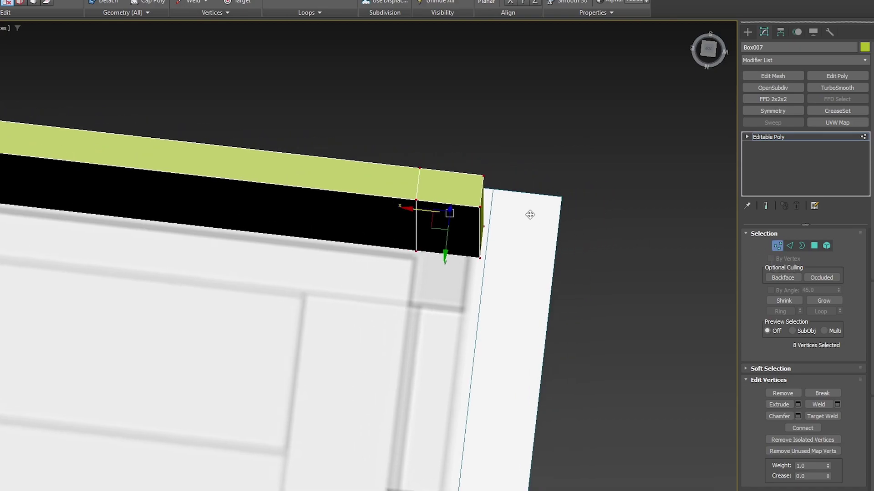
left_click_drag(532, 168, 520, 170)
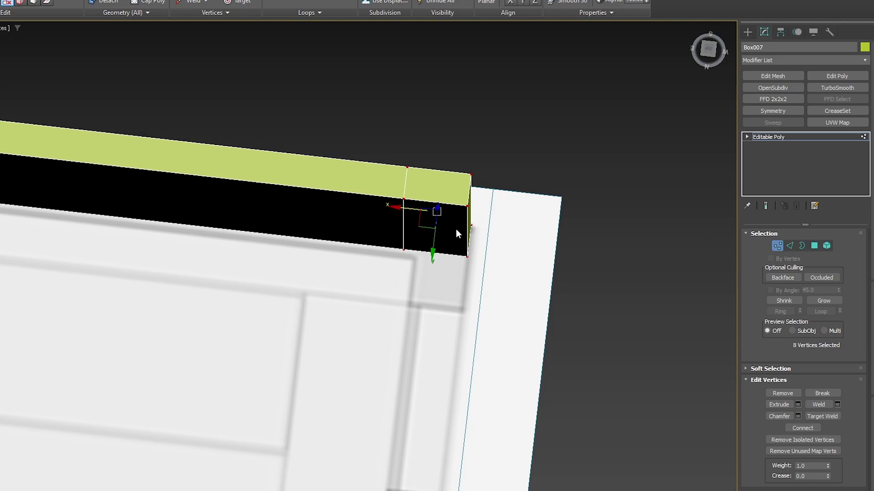
middle_click_drag(393, 273, 417, 253, "alt")
scroll(455, 282, "down", 1)
left_click_drag(465, 288, 410, 53)
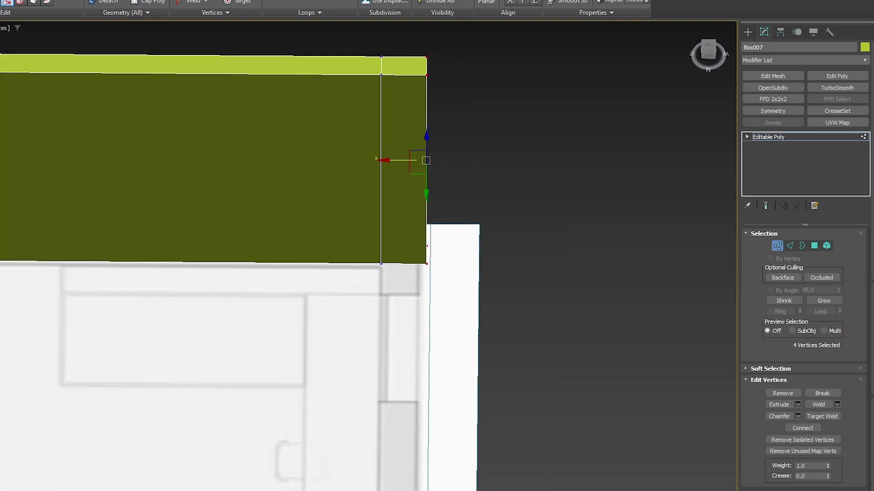
key("Return")
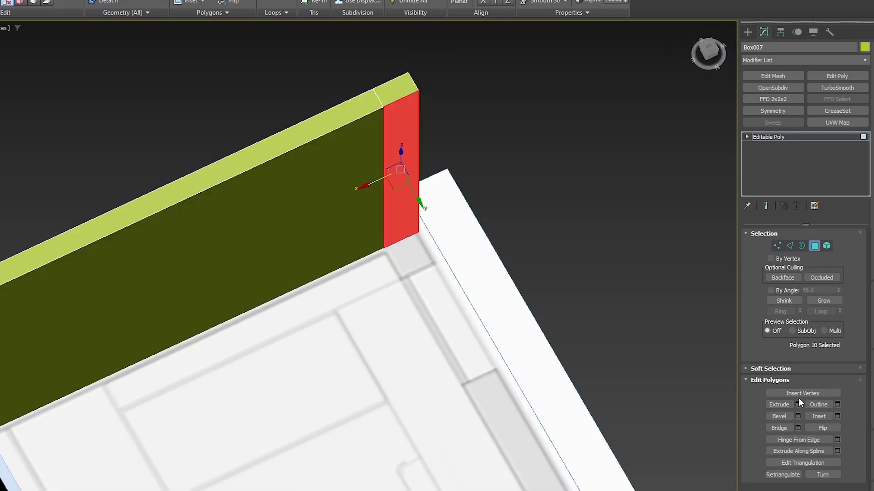
Extrude the inner side face of the wall's end section by 40 cm to form the corner return.
left_click(798, 405)
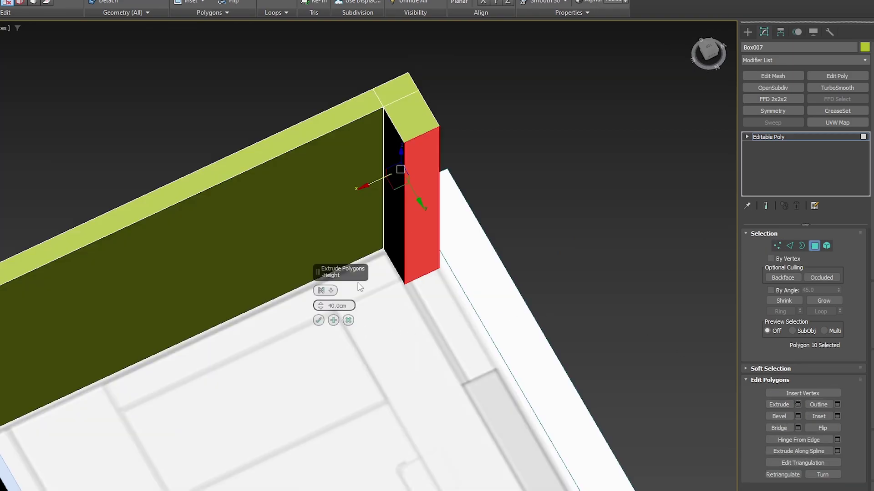
middle_click_drag(438, 354, 462, 337, "alt")
scroll(463, 175, "down", 3)
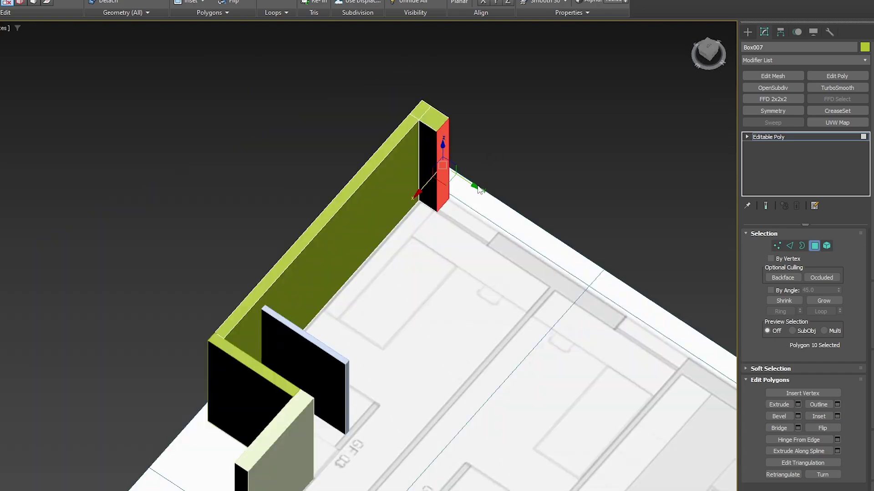
Clone the corner return's end face along Y to the far end of the next exterior wall segment, as a separate object.
scroll(390, 267, "down", 3)
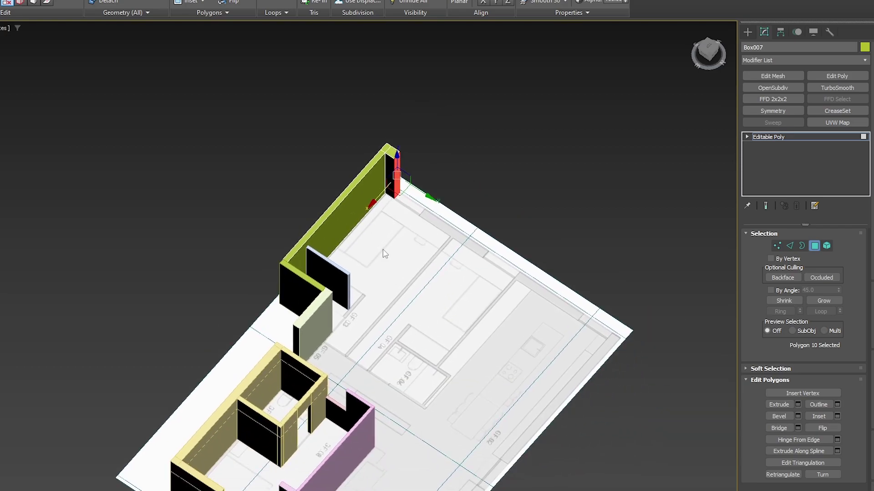
scroll(412, 204, "up", 6)
scroll(408, 148, "down", 2)
scroll(290, 154, "down", 4)
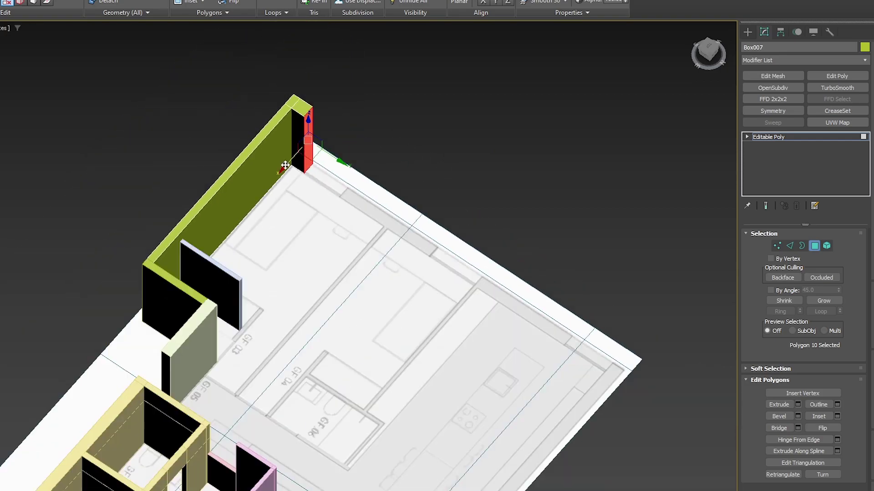
scroll(362, 222, "up", 5)
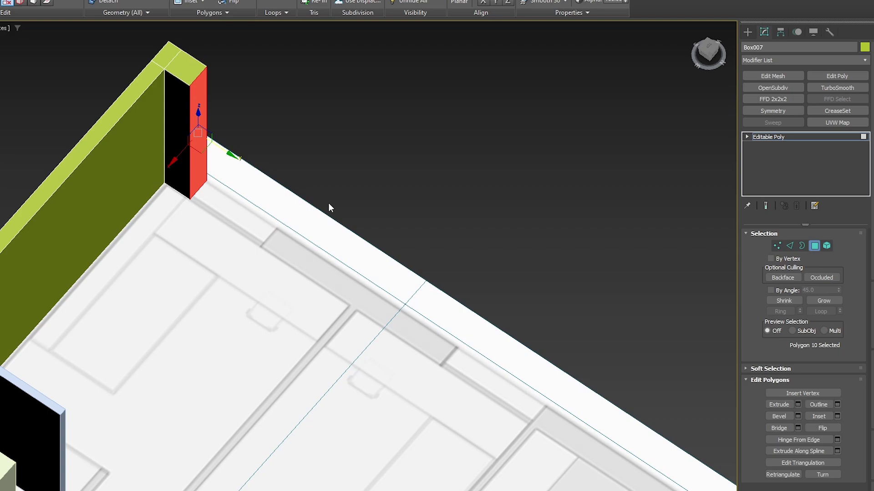
mouse_move(230, 153)
left_mouse_down("ctrl+shift")
mouse_move(295, 187)
mouse_move(283, 182)
mouse_move(362, 273)
mouse_move(462, 339)
left_mouse_up("ctrl+shift")
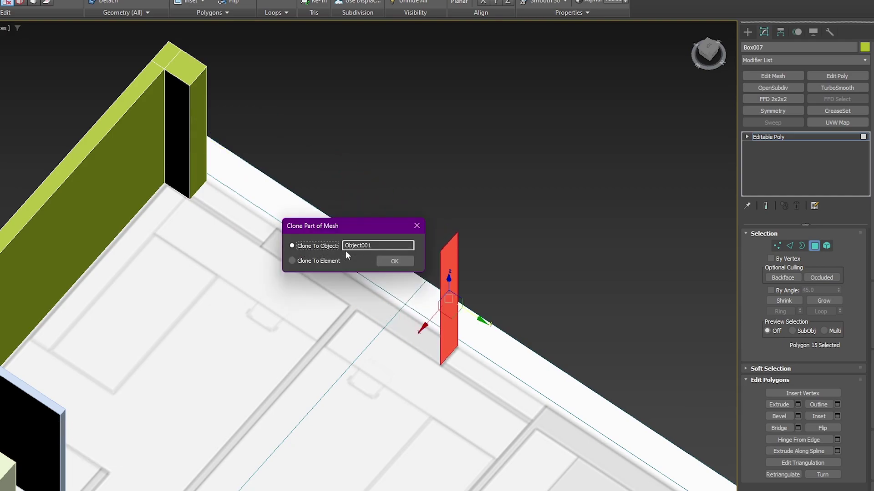
left_click(395, 260)
Select the cloned face's border and extend it along Y with new faces to span the exterior wall segment between the windows.
left_click(775, 134)
left_click(449, 259)
key("3")
left_click(450, 239)
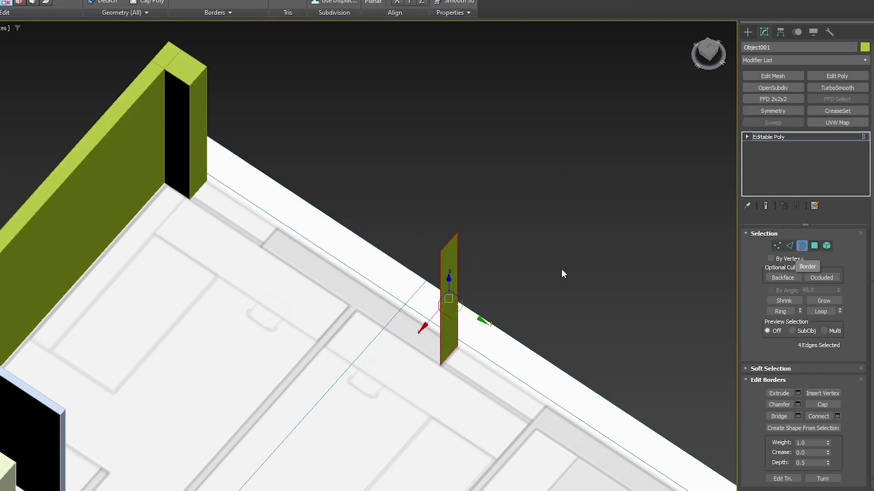
mouse_move(480, 319)
left_mouse_down("shift")
mouse_move(435, 319)
mouse_move(367, 258)
mouse_move(258, 227)
mouse_move(270, 238)
left_mouse_up("shift")
middle_click_drag(334, 300, 410, 294, "alt")
scroll(269, 228, "up", 2)
mouse_move(269, 228)
middle_mouse_down()
mouse_move(347, 323)
mouse_move(378, 327)
middle_mouse_up()
key("ctrl+z")
left_click_drag(657, 107, 394, 261, "shift")
key("ctrl+z")
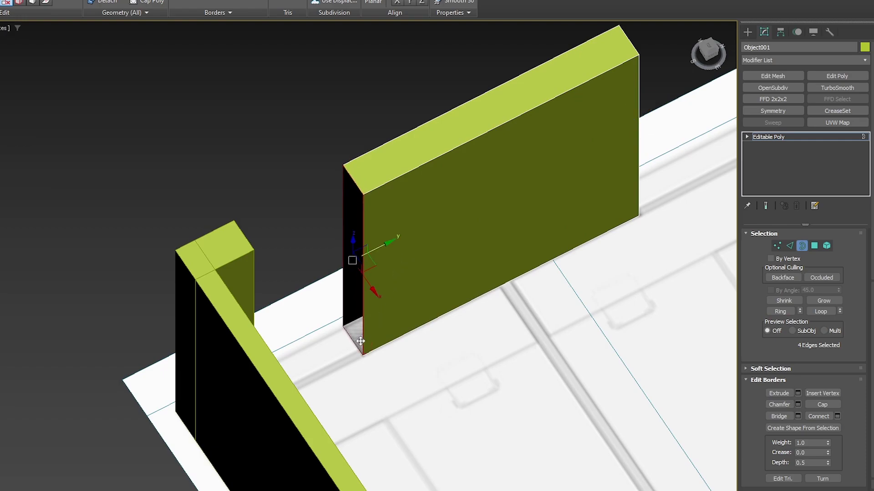
Cap the open border at the end of the exterior wall segment.
middle_click_drag(397, 266, 441, 302)
middle_click_drag(399, 219, 479, 246, "alt")
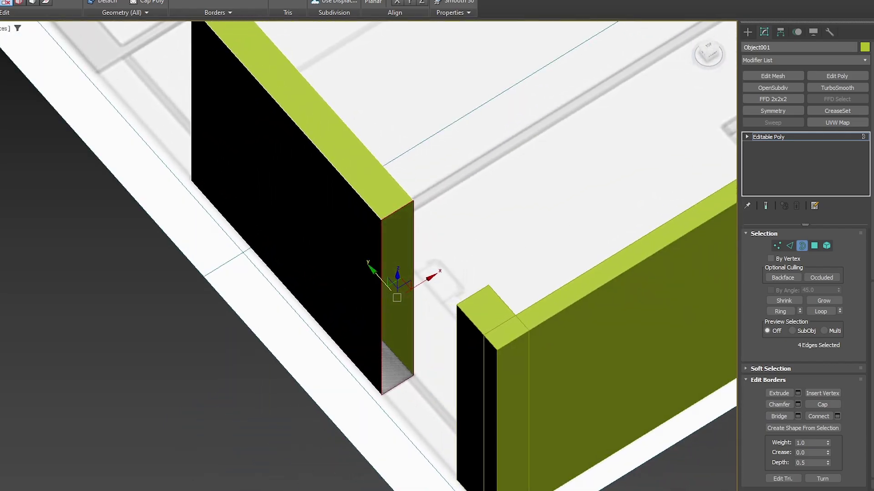
left_click(818, 404)
middle_click_drag(596, 372, 472, 338, "alt")
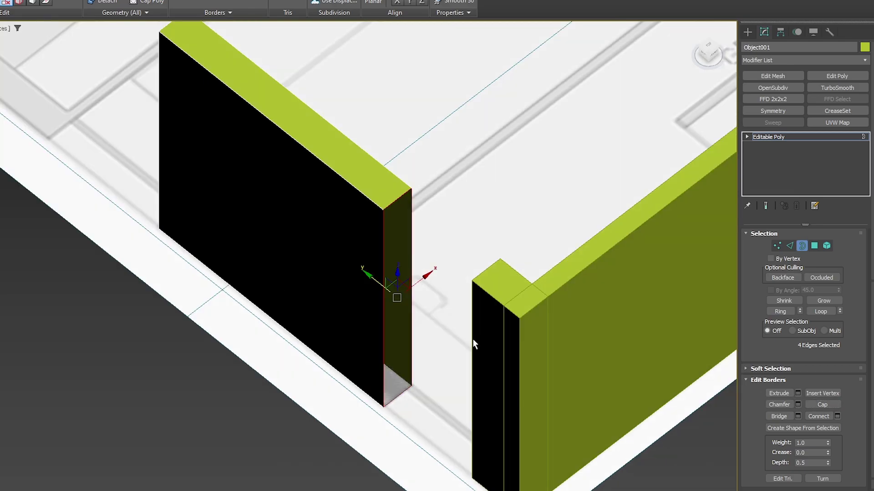
Create a box over the partition between GF.03 and GF.04, about 609 cm by 12 cm, and set its height to 280 cm.
middle_click_drag(379, 315, 460, 324, "alt")
scroll(336, 414, "down", 5)
middle_click_drag(322, 366, 349, 232)
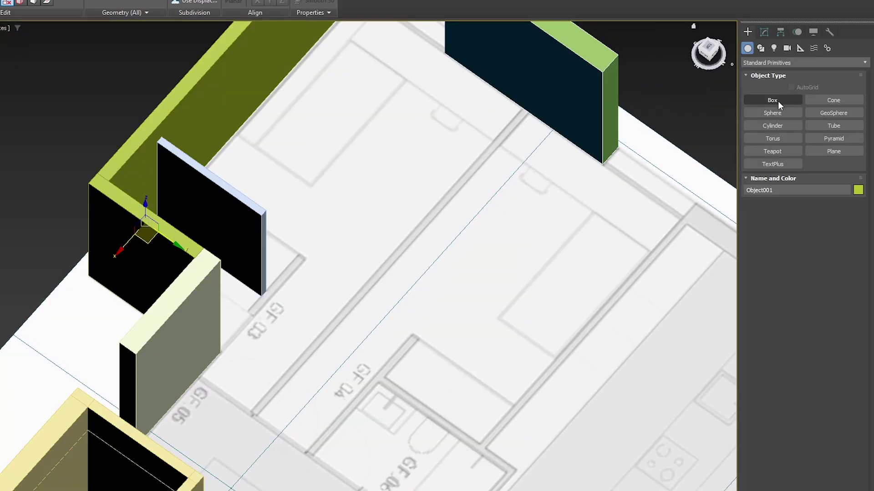
left_click(776, 100)
left_click_drag(526, 112, 254, 412)
type("280")
key("Return")
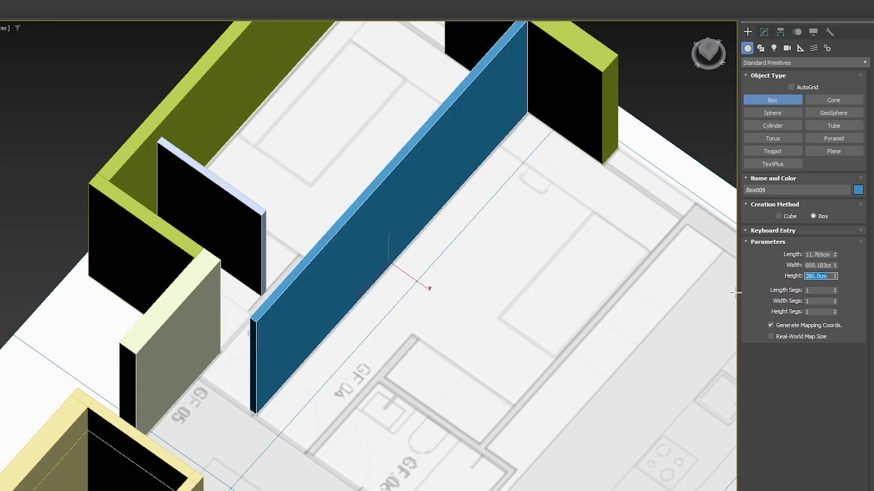
Set the partition box's length to 10 cm and its width to 600 cm.
double_click(818, 255)
type("10")
key("Return")
double_click(817, 265)
type("600")
key("Return")
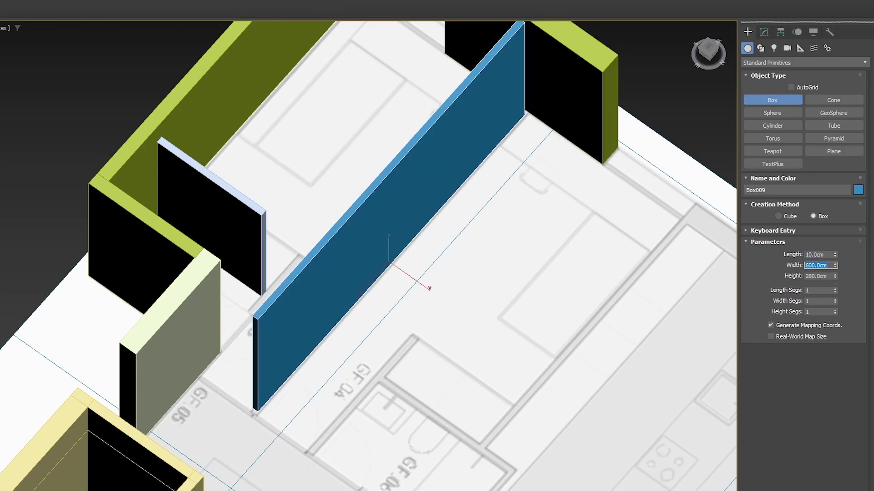
In the top view, move the partition box over its plan lines, snapping its end to the green exterior wall's inner face.
right_click(496, 232)
key("t")
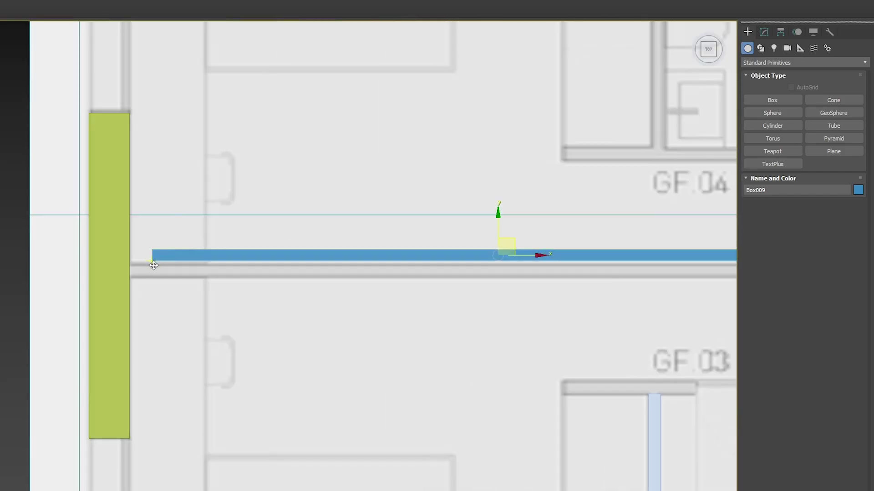
left_click_drag(153, 266, 132, 276)
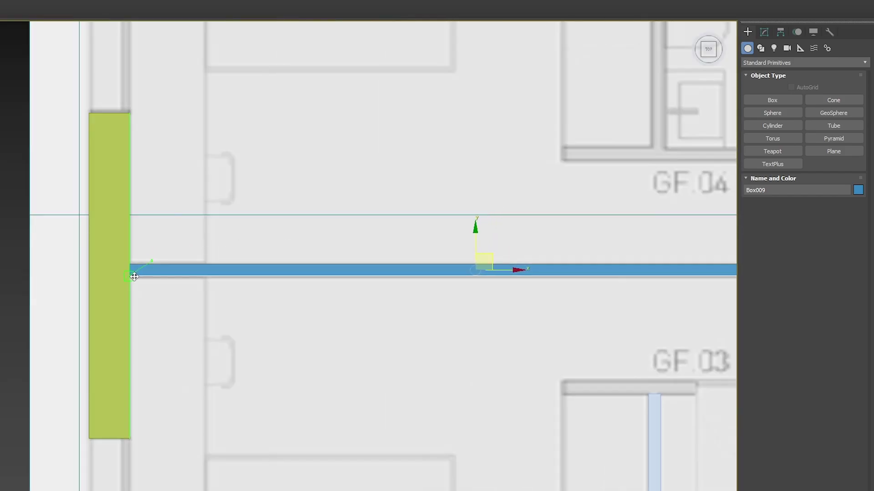
Add an Edit Poly modifier to the partition box and select only the end polygon facing the GF.05 corridor.
scroll(380, 275, "down", 2)
middle_click_drag(379, 276, 343, 264)
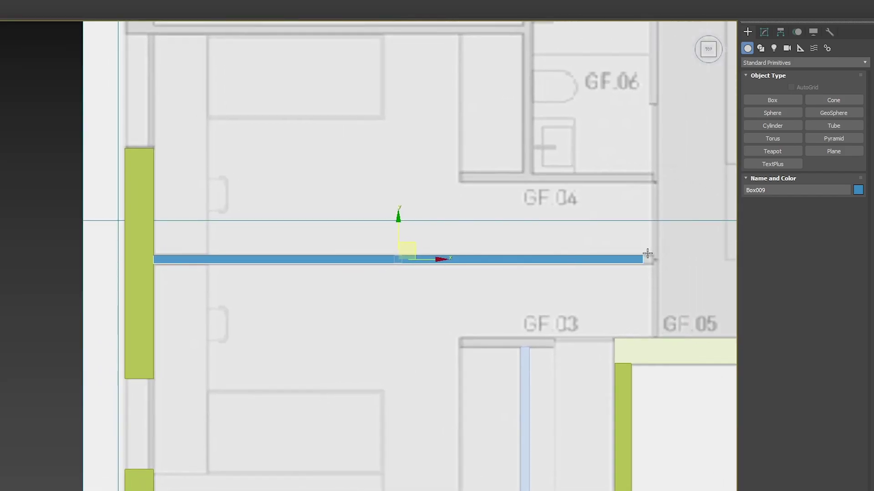
middle_click_drag(647, 254, 530, 256)
left_click(764, 31)
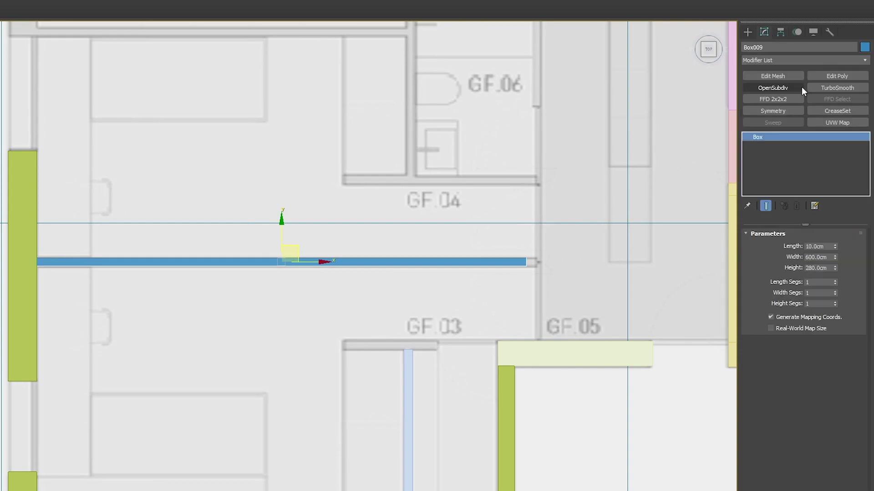
left_click(822, 75)
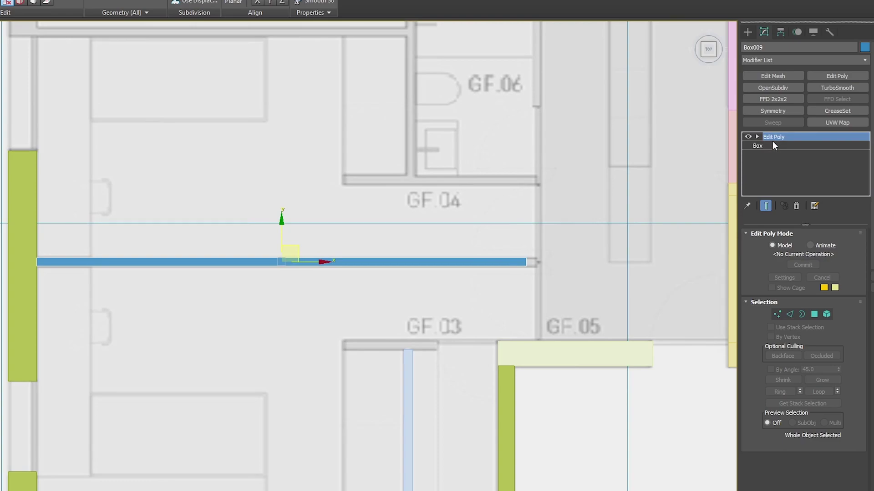
key("4")
left_click_drag(514, 290, 515, 288)
left_click_drag(519, 321, 519, 320)
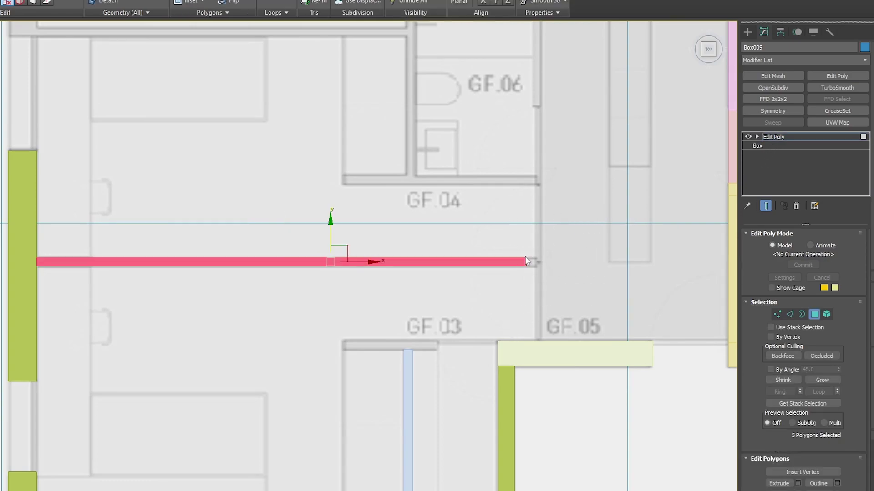
left_click_drag(509, 223, 491, 268, "alt")
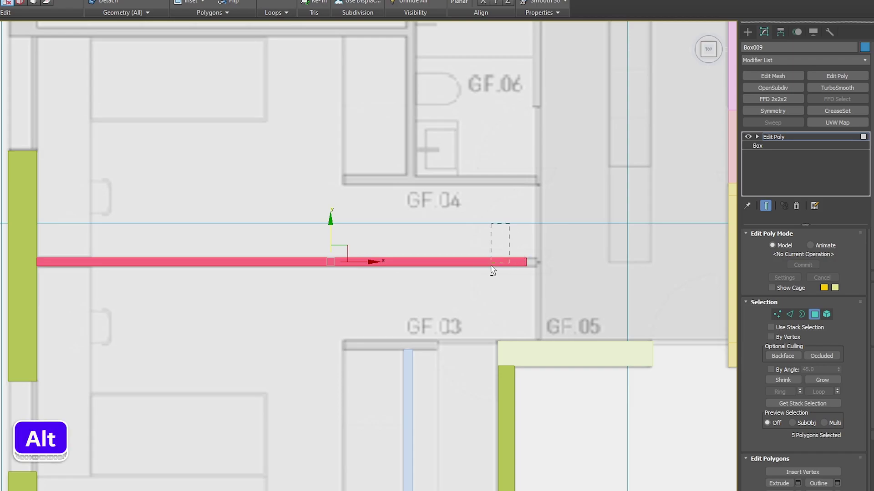
left_click_drag(427, 351, 428, 350, "alt")
middle_click_drag(490, 273, 474, 273, "alt")
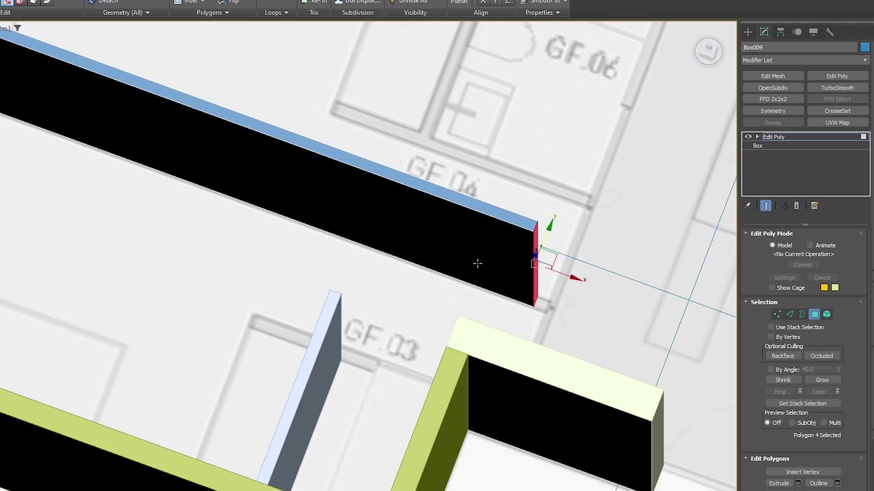
key("t")
key("z")
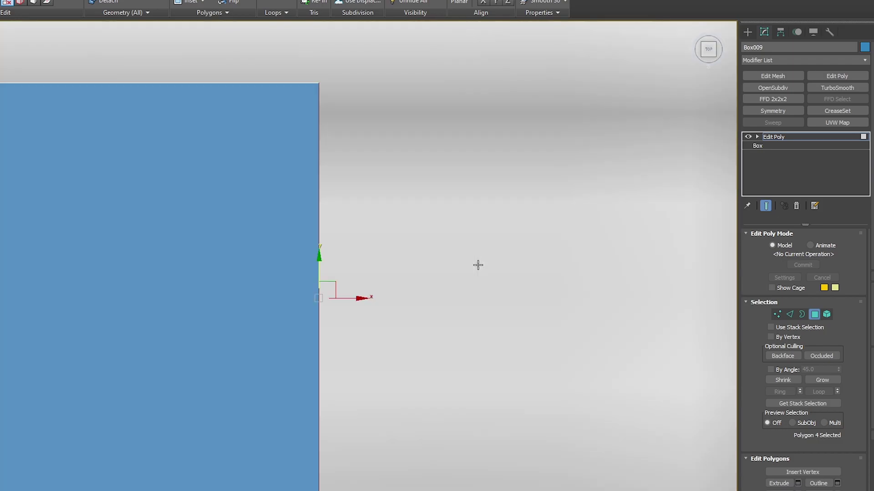
scroll(445, 278, "down", 10)
scroll(442, 279, "up", 5)
middle_click_drag(441, 279, 395, 243, "alt")
left_click(467, 128)
left_click(433, 143)
key("t")
key("z")
scroll(474, 183, "down", 7)
left_click_drag(520, 117, 364, 296)
middle_click_drag(364, 296, 335, 195, "alt")
key("ctrl+i")
key("ctrl+z")
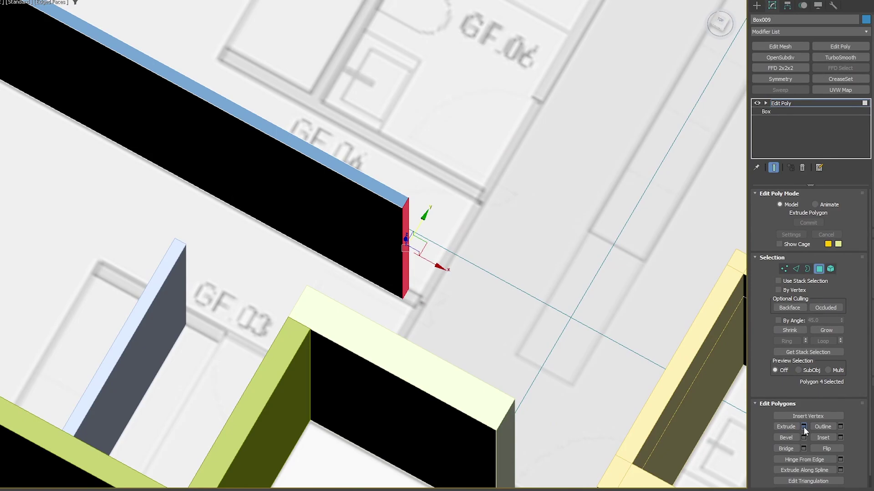
Extend the partition's end face to the end of its plan lines at the GF.05 corridor.
left_click(803, 427)
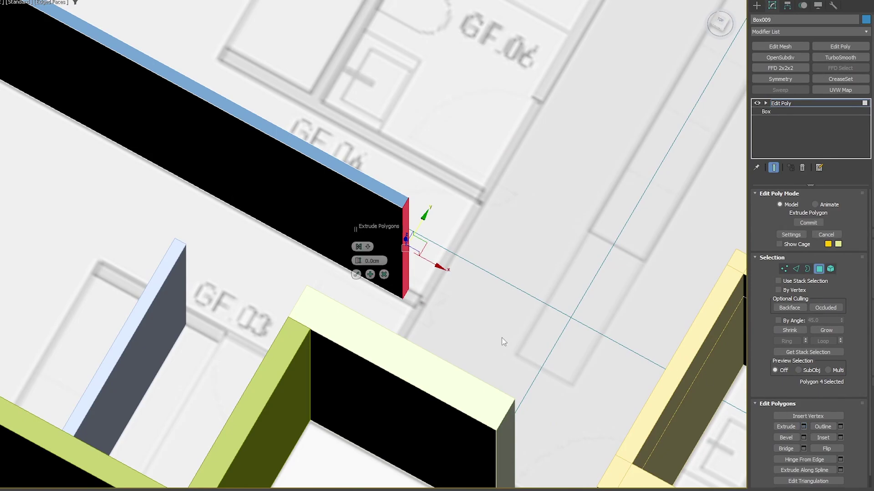
left_click(383, 274)
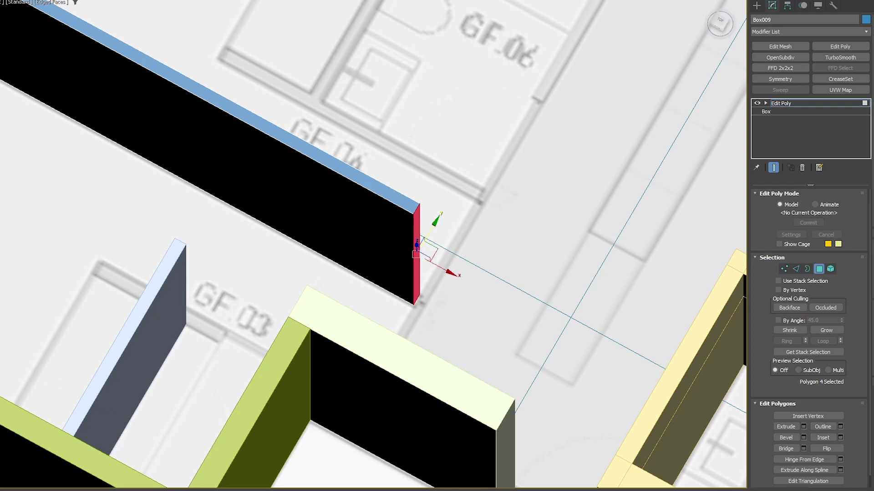
Centre the pivot on the green exterior wall segment beside the partition and clone it along the facade as one copy.
scroll(504, 213, "down", 4)
middle_click_drag(504, 212, 619, 90, "alt")
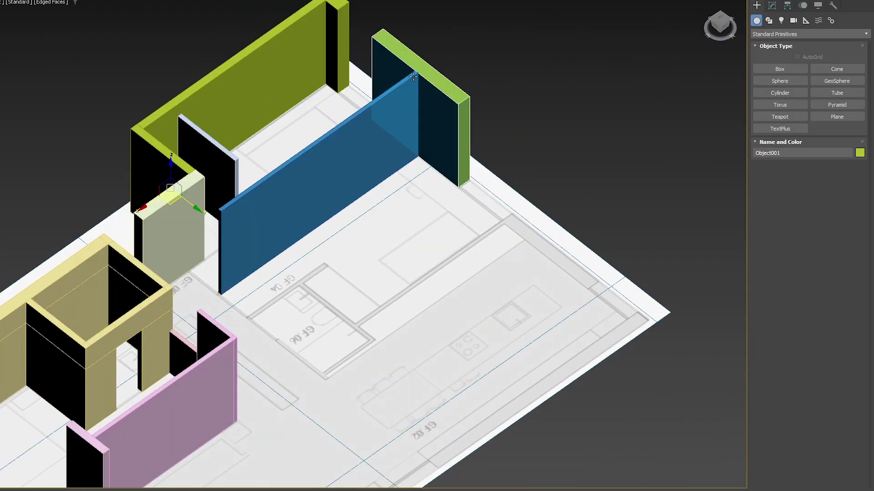
middle_click_drag(493, 147, 498, 195)
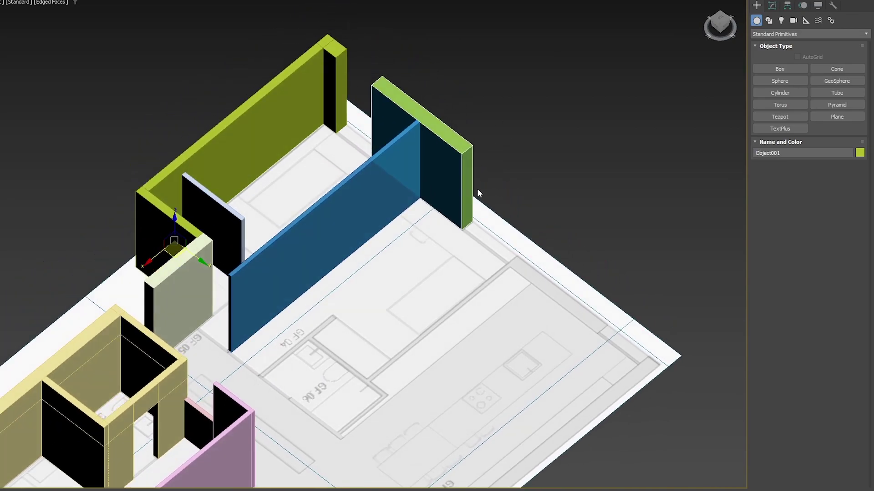
left_click(428, 153)
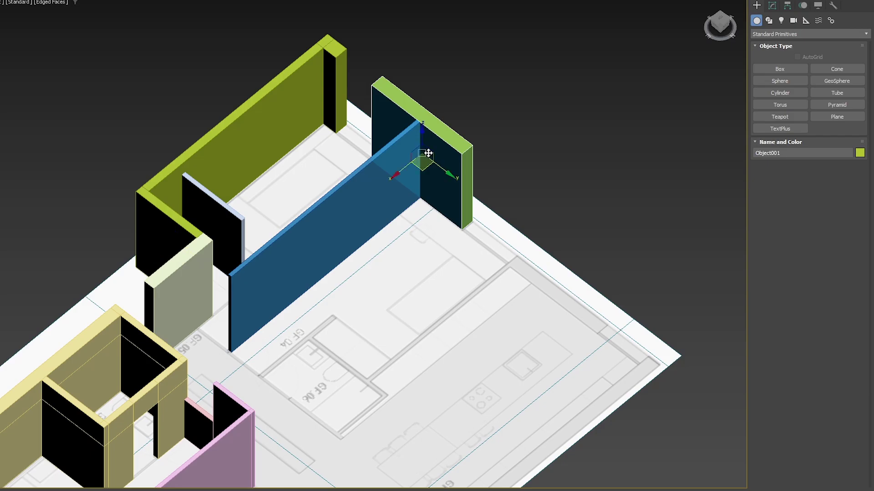
middle_click_drag(399, 155, 346, 133, "alt")
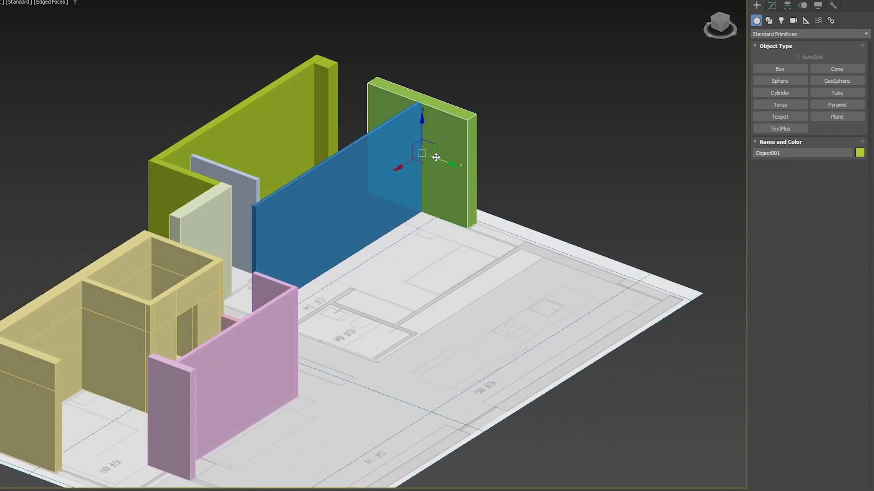
left_click_drag(436, 157, 583, 218, "shift")
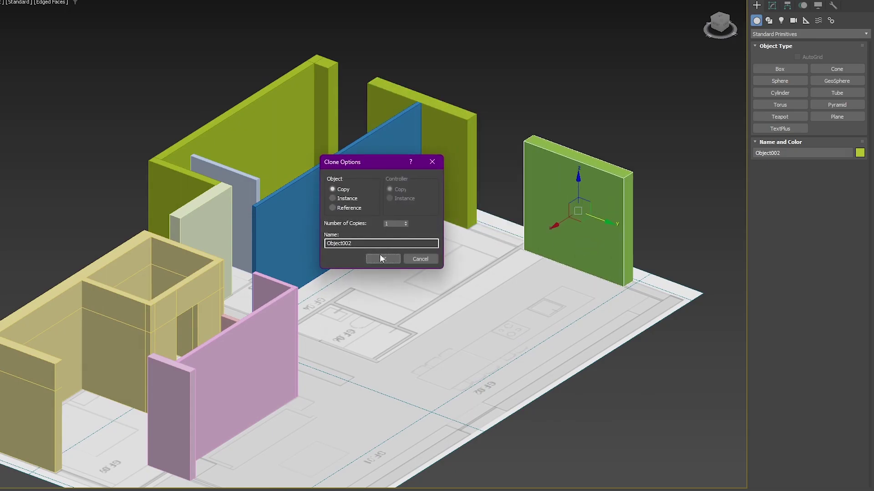
key("Return")
Move the cloned wall segment so its lower corner aligns with the kitchen-side wall corner on the plan.
middle_click_drag(529, 202, 564, 250, "alt")
scroll(512, 248, "up", 5)
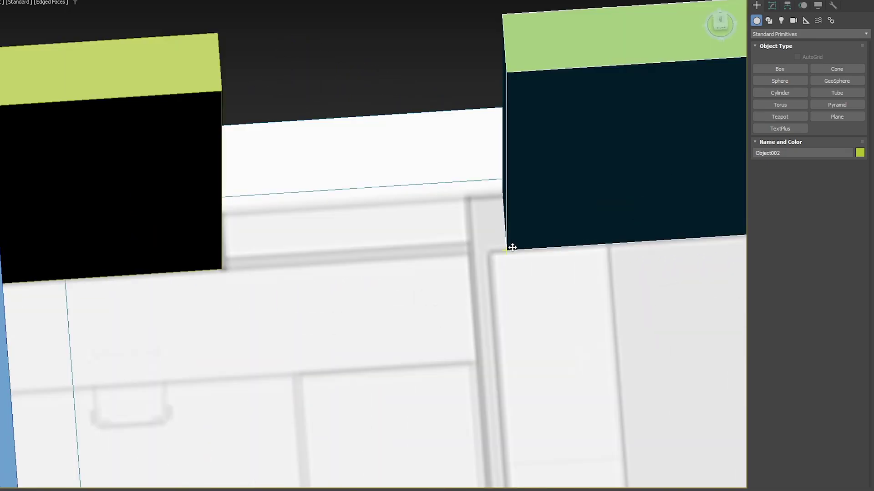
mouse_move(511, 249)
left_mouse_down()
mouse_move(535, 223)
mouse_move(743, 219)
left_mouse_up()
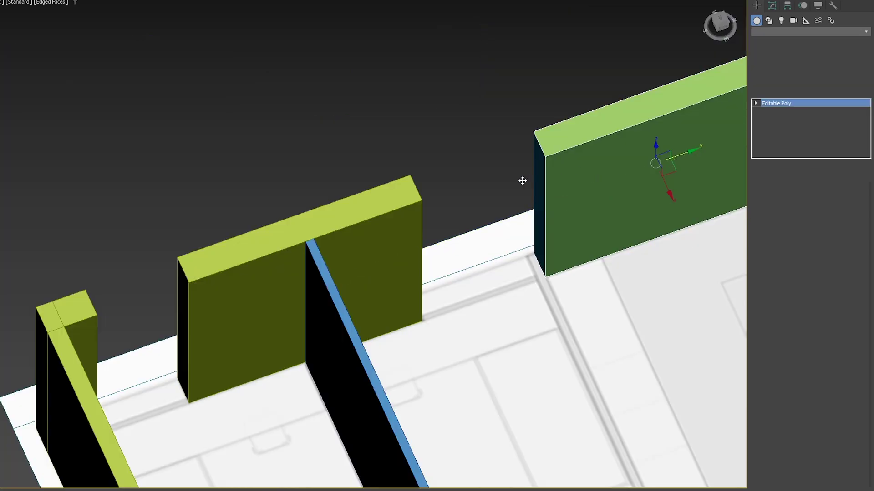
Extrude the cloned wall's end polygon by 10 cm toward the neighbouring bedroom window opening.
key("4")
left_click(542, 174)
middle_click_drag(543, 174, 578, 177, "alt")
left_click(803, 353)
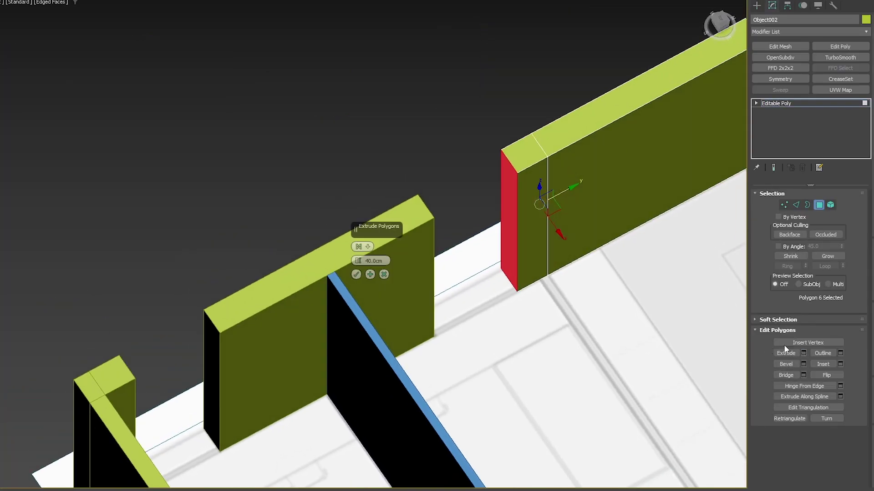
left_click(374, 262)
type("10")
key("Return")
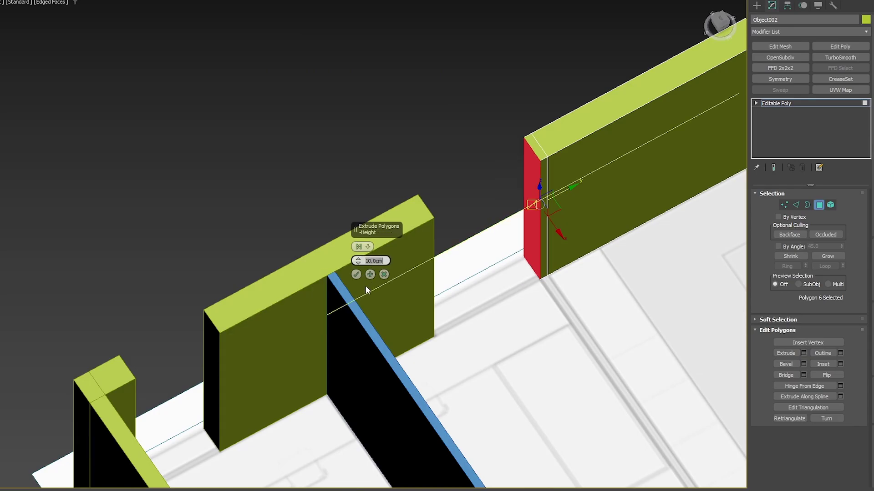
left_click(357, 274)
Clone the narrow inner polygon of the 10 cm extrusion to a new object at the corner of the GF.06 bathroom.
scroll(636, 322, "down", 5)
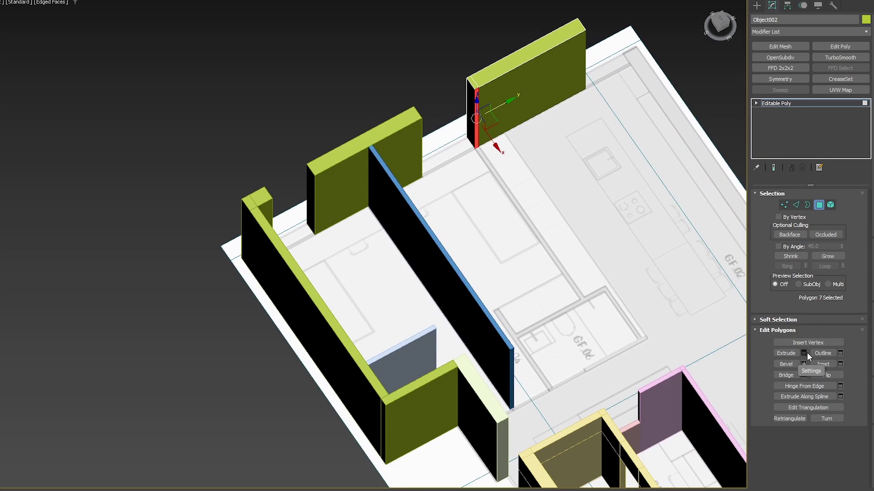
scroll(500, 148, "up", 2)
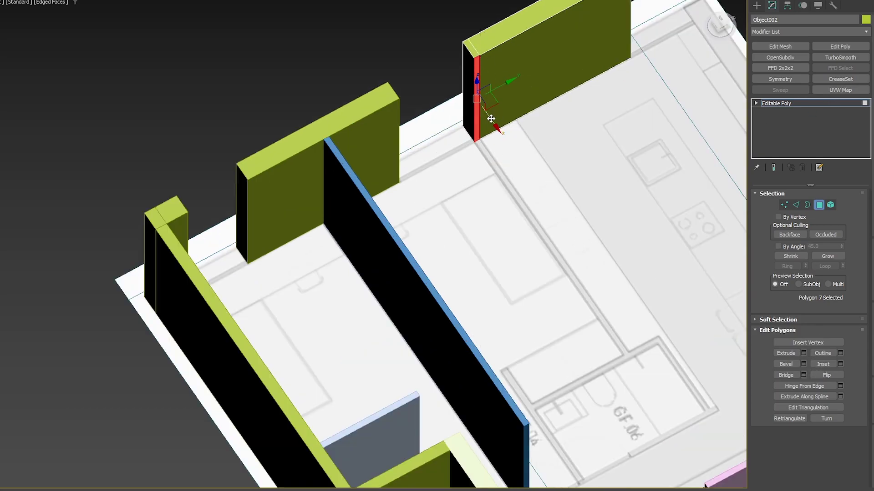
left_click_drag(490, 118, 577, 365)
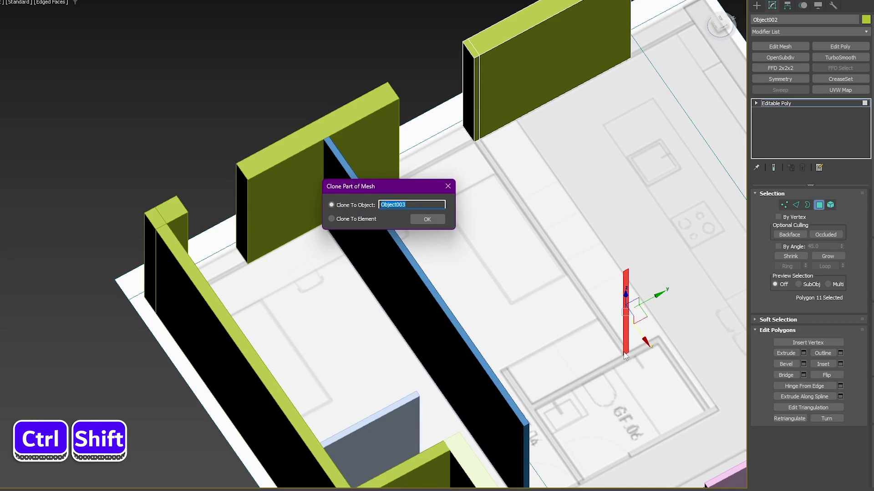
left_click(426, 220)
Select the cloned strip's border and extend it back to the exterior wall to form the partition beside the kitchen.
left_click(823, 104)
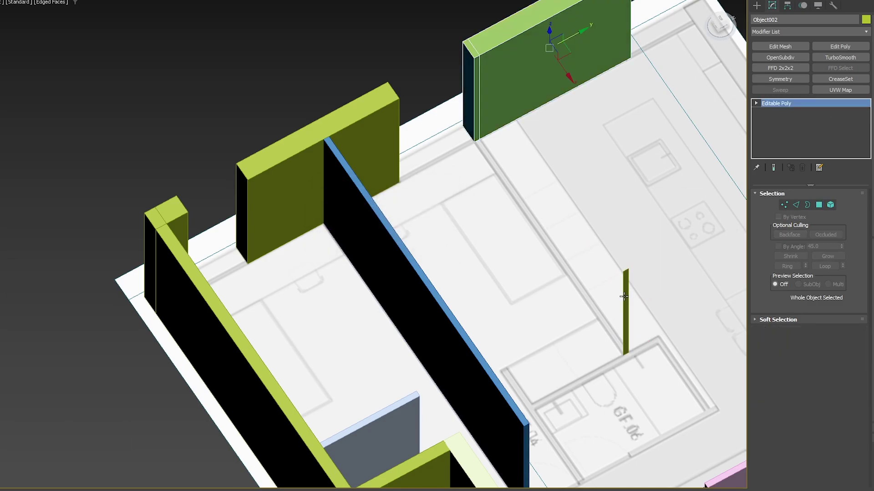
left_click(625, 296)
key("3")
mouse_move(651, 247)
left_mouse_down()
mouse_move(605, 357)
mouse_move(615, 309)
mouse_move(481, 53)
left_mouse_up()
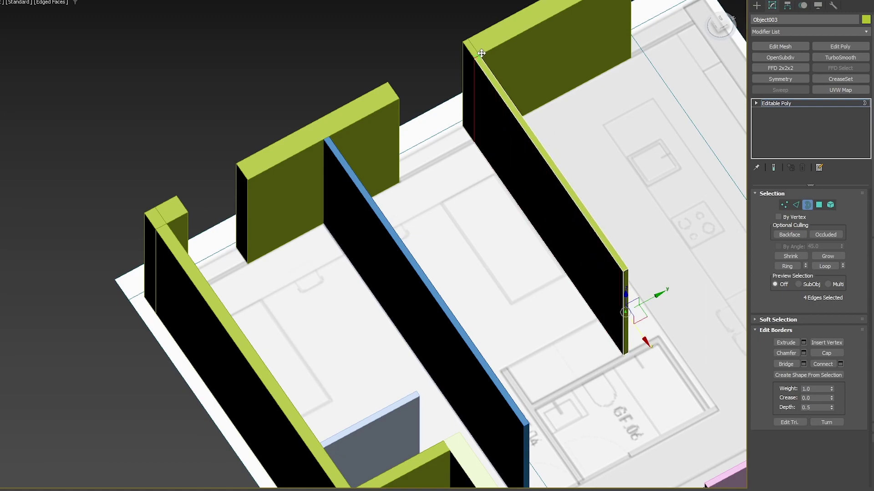
left_click_drag(481, 53, 481, 54, "shift")
Isolate the new partition, cap its open border, and bring the other walls back into view.
middle_click_drag(531, 117, 441, 27)
key("alt+q")
scroll(439, 27, "up", 5)
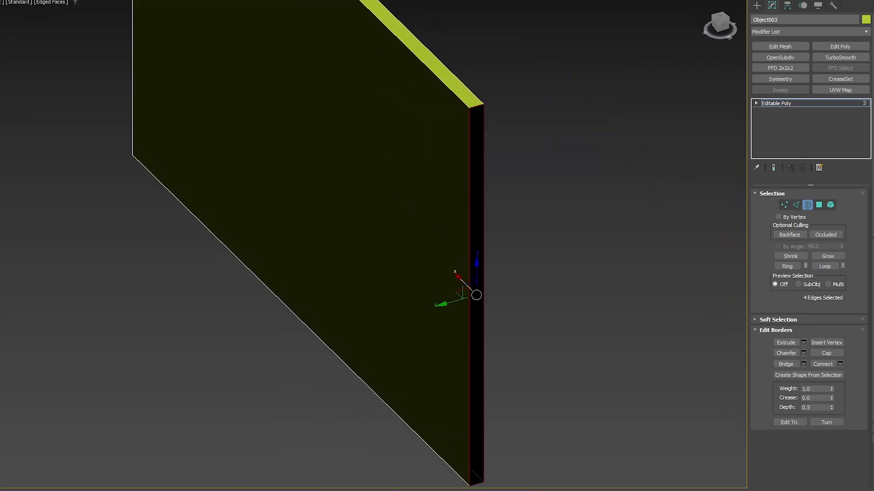
left_click(826, 353)
middle_click_drag(597, 262, 670, 251, "alt")
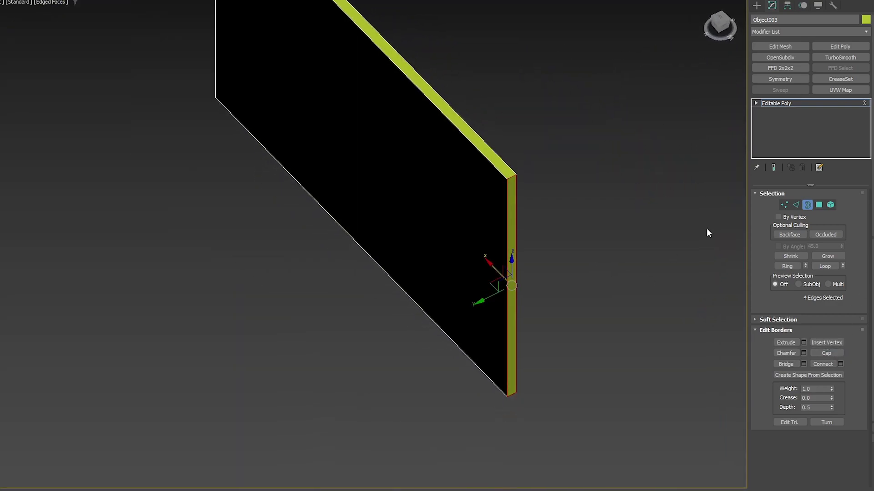
left_click(777, 104)
key("alt+q")
left_click(683, 393)
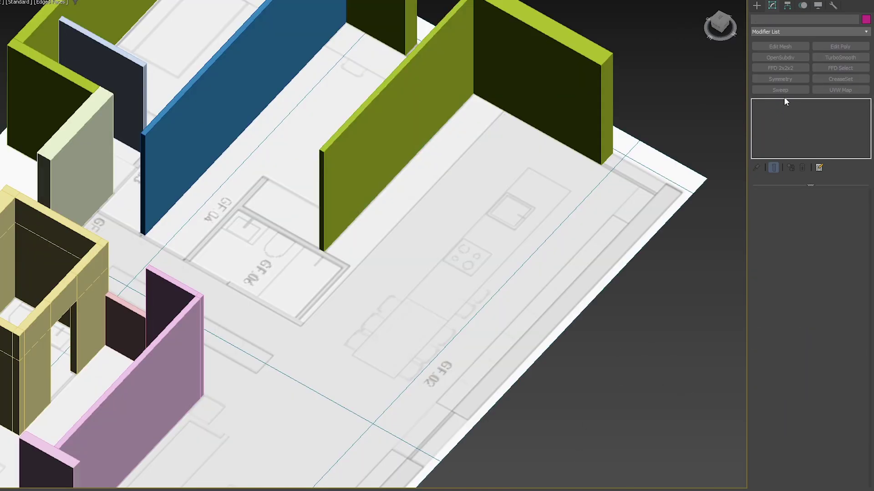
Clone the kitchen-side exterior wall segment as a copy and place it outside the floor plan.
left_click(581, 91)
scroll(527, 160, "down", 4)
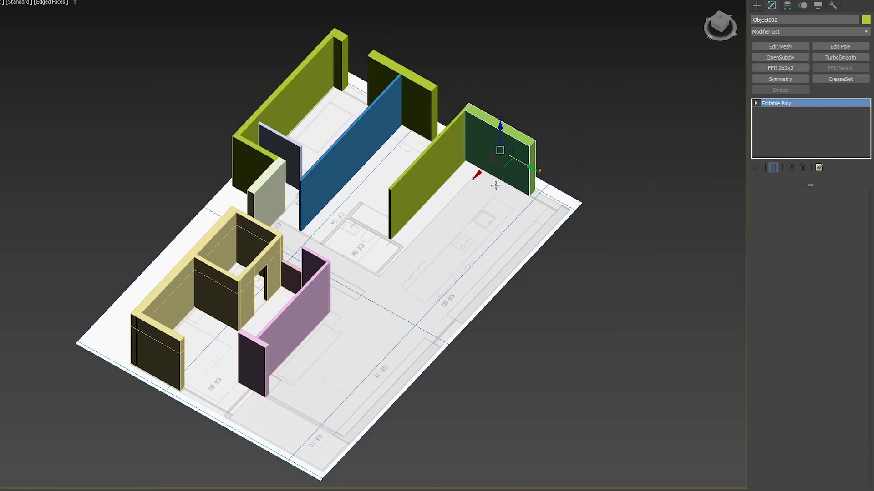
mouse_move(519, 165)
left_mouse_down("shift")
mouse_move(624, 226)
mouse_move(598, 237)
mouse_move(556, 234)
left_mouse_up("shift")
key("Return")
Turn on angle snap for rotation and review the angle increment in Grid and Snap Settings.
key("e")
key("a")
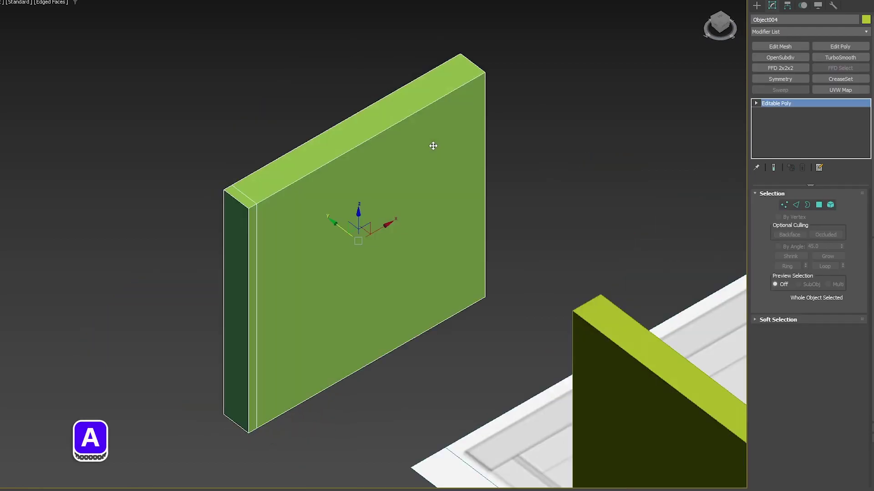
middle_click_drag(432, 147, 288, 128, "alt")
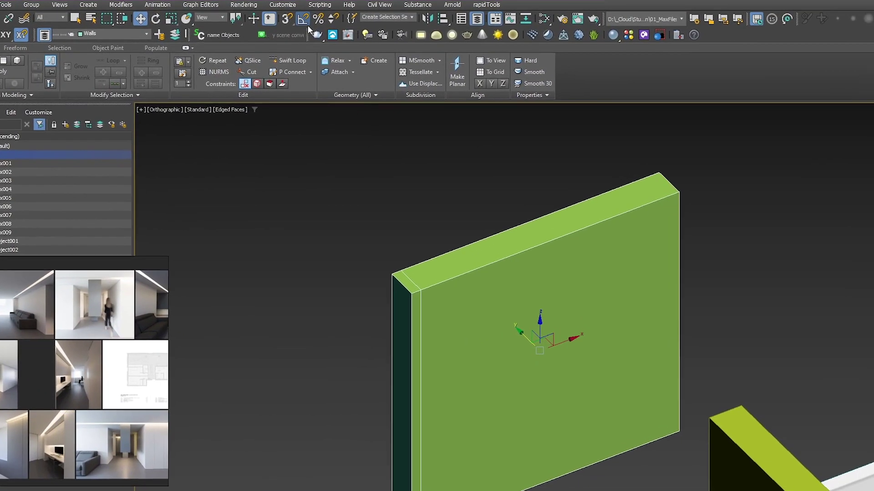
right_click(321, 29)
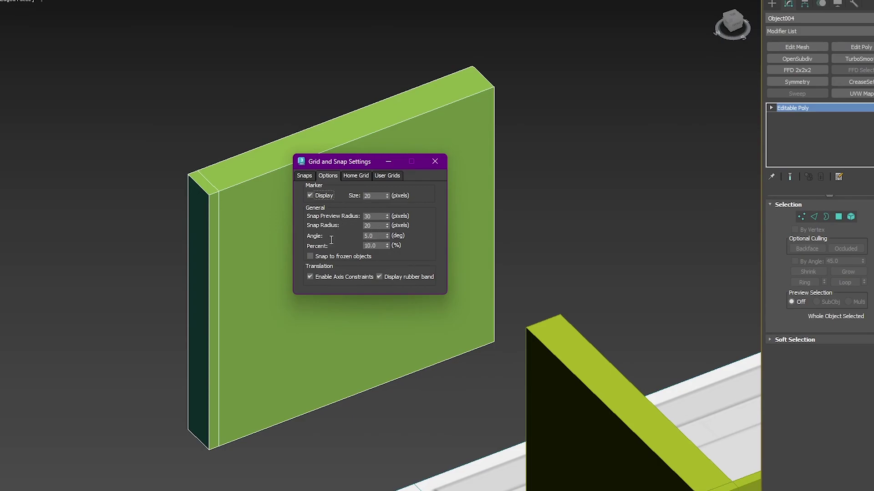
left_click(435, 162)
Try rotating the wall copy about its vertical axis in 5-degree increments.
key("e")
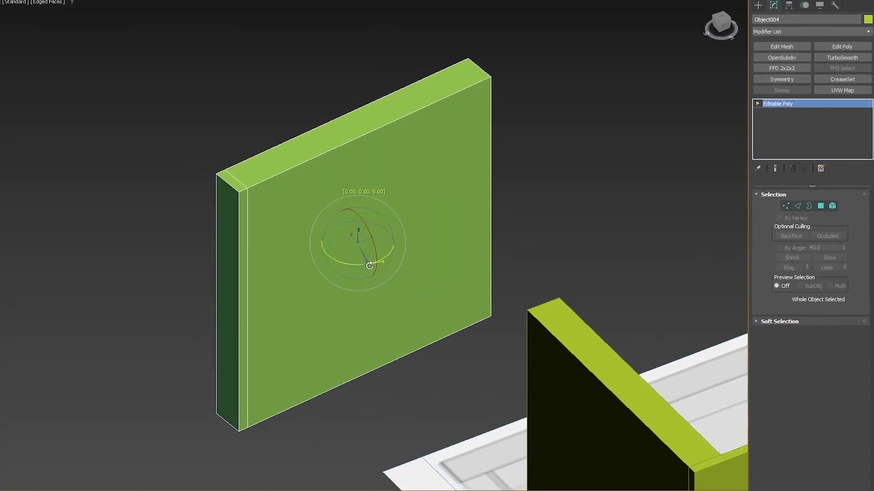
left_click_drag(387, 259, 401, 253)
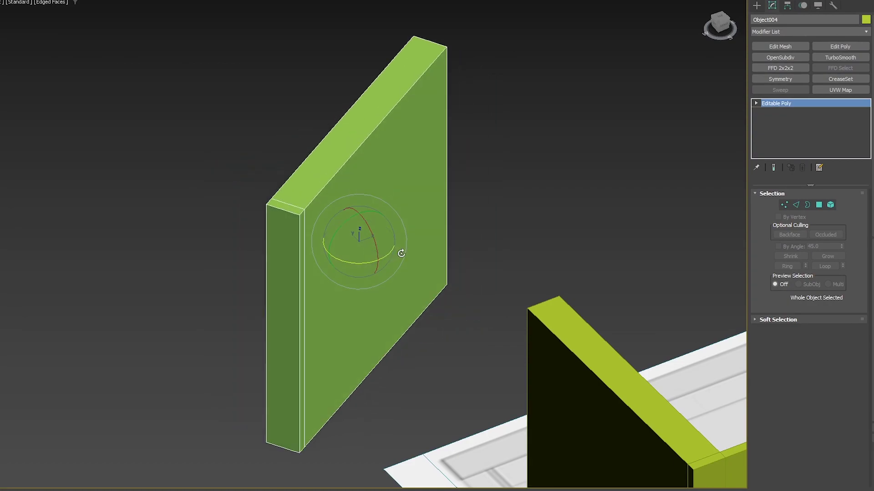
key("ctrl+z")
Remove the extra vertical edge near the end of the wall copy and return to whole-object editing.
key("2")
left_click(239, 196)
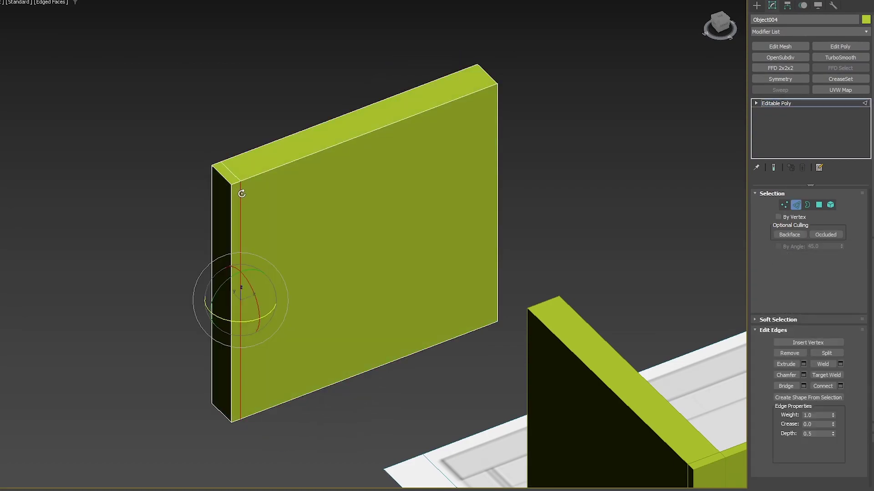
scroll(246, 198, "down", 2)
middle_click_drag(249, 199, 255, 213, "alt")
key("x")
key("2")
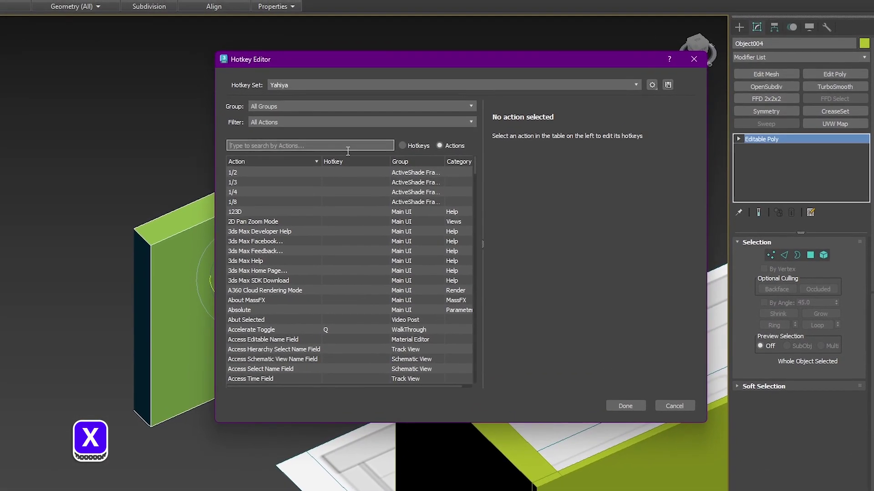
Search the Hotkey Editor by hotkey for X to check which action it is assigned to.
left_click(418, 147)
left_click(329, 147)
type("x")
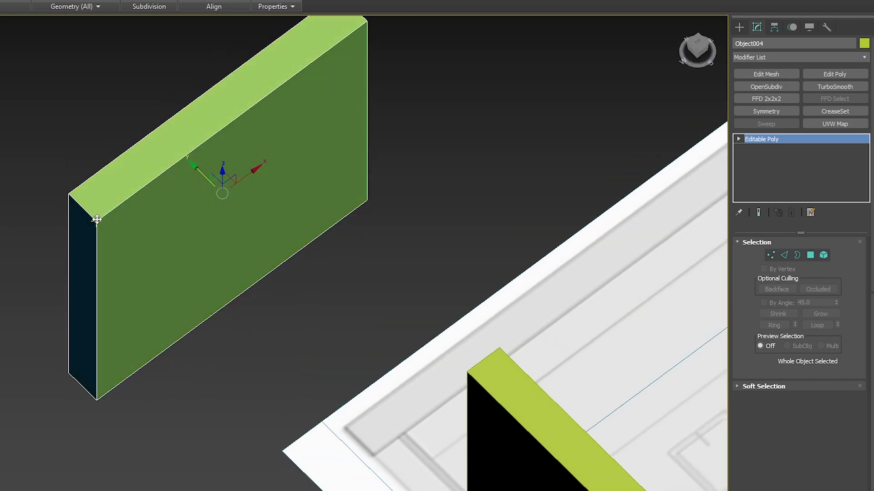
Try snapping the wall copy's upper corner to the end corner of the existing kitchen wall.
left_click_drag(96, 220, 436, 373)
left_click_drag(466, 371, 466, 371)
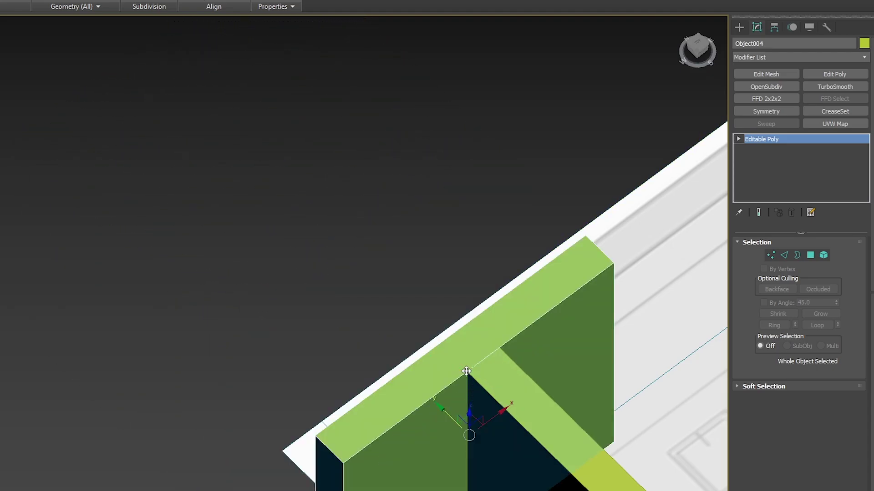
key("ctrl+z")
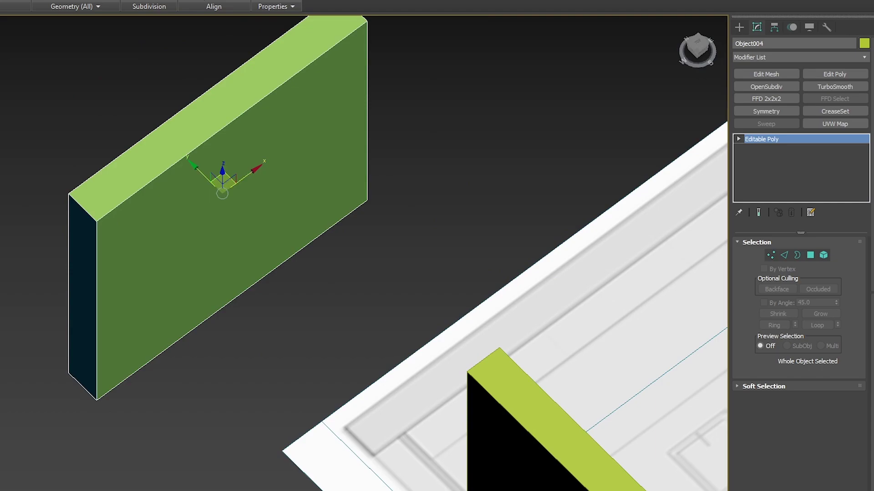
Constrain movement to the XY plane and place the wall copy on the plan's outer wall line along the kitchen.
key("F8")
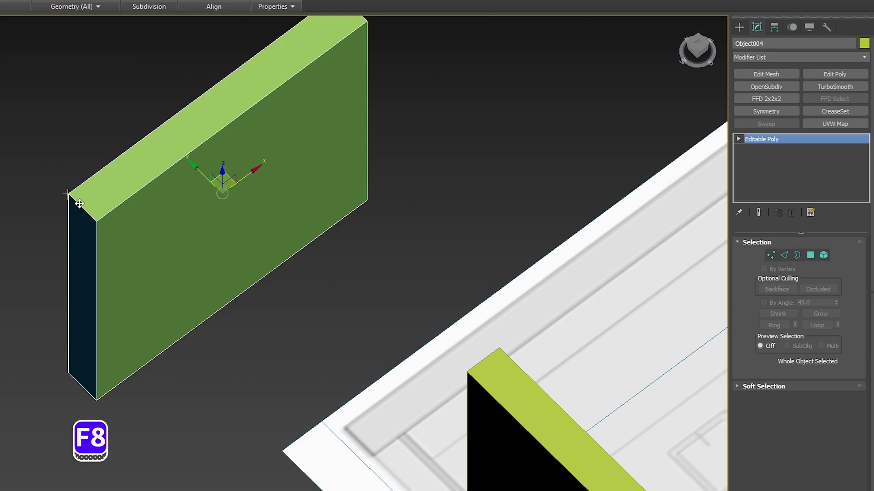
left_click_drag(96, 221, 470, 368)
left_click_drag(565, 319, 403, 274)
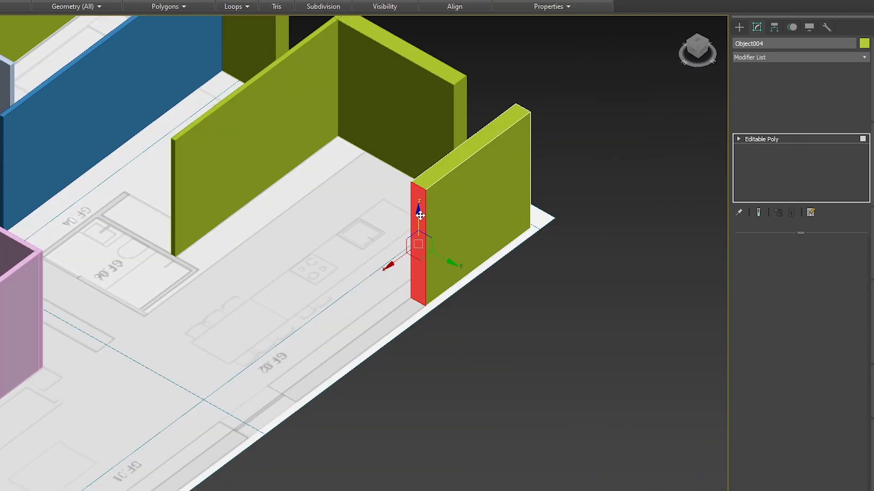
Move the wall copy's end face along X to the end of the drawn outer wall beside GF.02.
left_click_drag(390, 266, 222, 340)
middle_click_drag(401, 387, 394, 429, "alt")
scroll(226, 359, "up", 7)
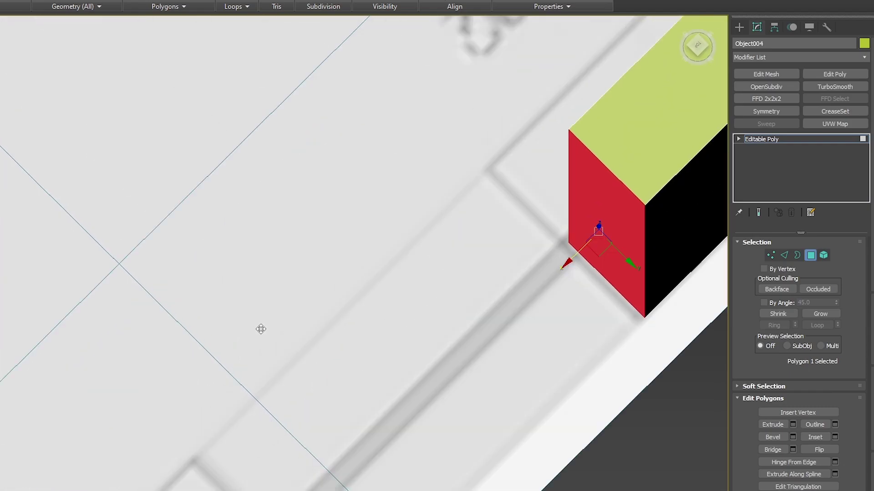
scroll(249, 324, "down", 5)
left_click(551, 417)
scroll(581, 344, "down", 3)
left_click(834, 124)
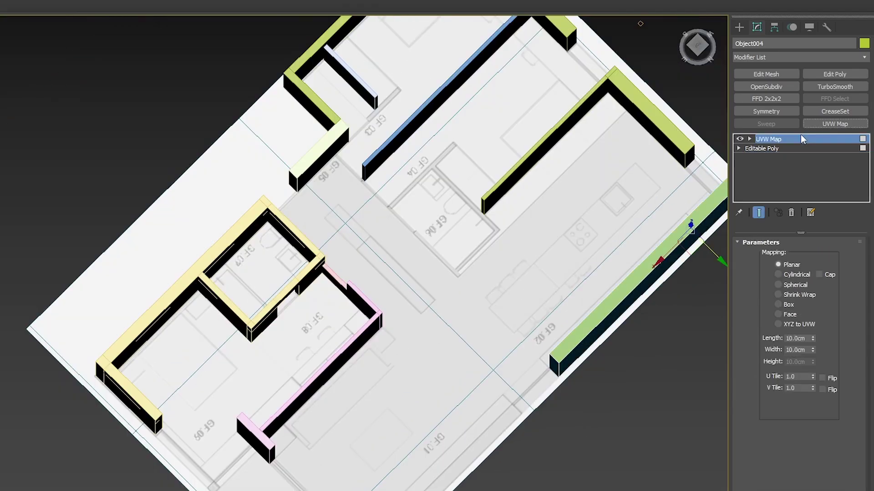
key("ctrl+z")
key("4")
middle_click_drag(632, 395, 637, 350, "alt")
left_click(645, 403)
Clone the light partition near GF.03 as a copy and align it with the drawn back wall of GF.06.
scroll(605, 92, "up", 2)
left_click(224, 106)
left_click_drag(229, 162, 407, 311, "shift")
key("Return")
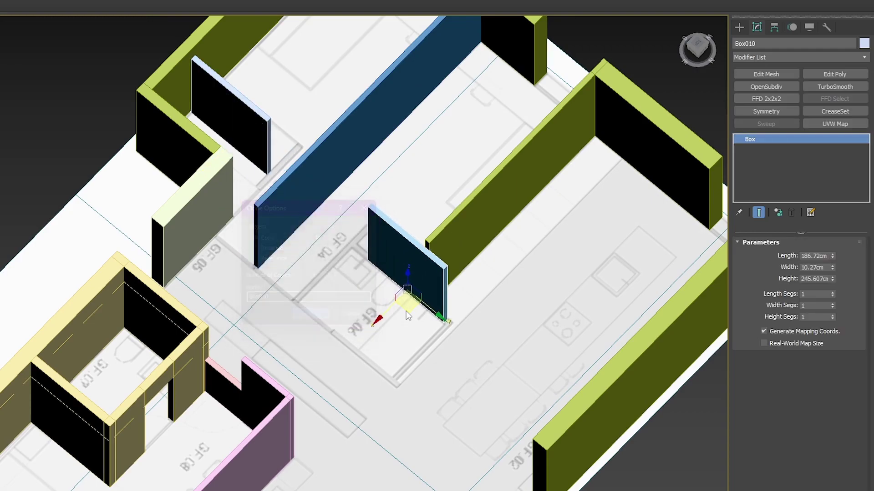
key("t")
key("z")
left_click_drag(262, 67, 266, 172)
scroll(310, 247, "down", 5)
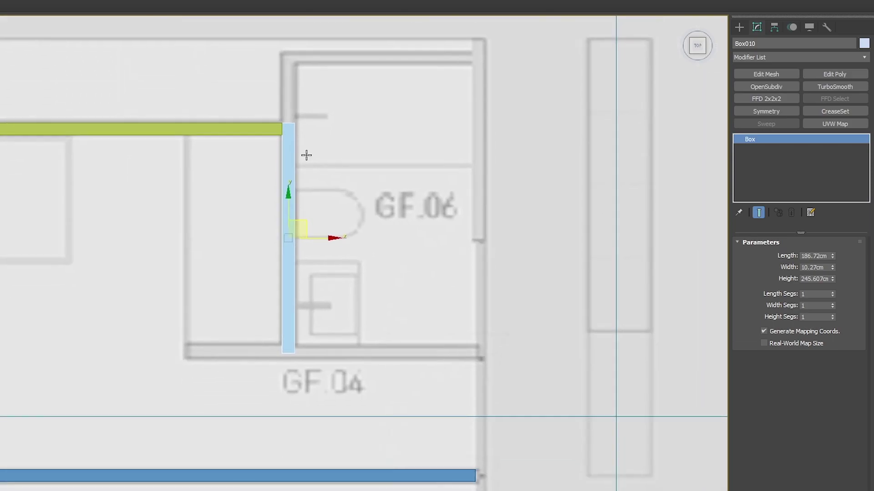
Make the partition copy an editable poly and move its end vertices to match the length of GF.06's back wall.
scroll(298, 334, "up", 4)
key("1")
left_click_drag(260, 381, 284, 331)
scroll(318, 282, "down", 2)
middle_click_drag(351, 159, 357, 253)
left_click_drag(357, 245, 277, 173)
scroll(319, 103, "up", 3)
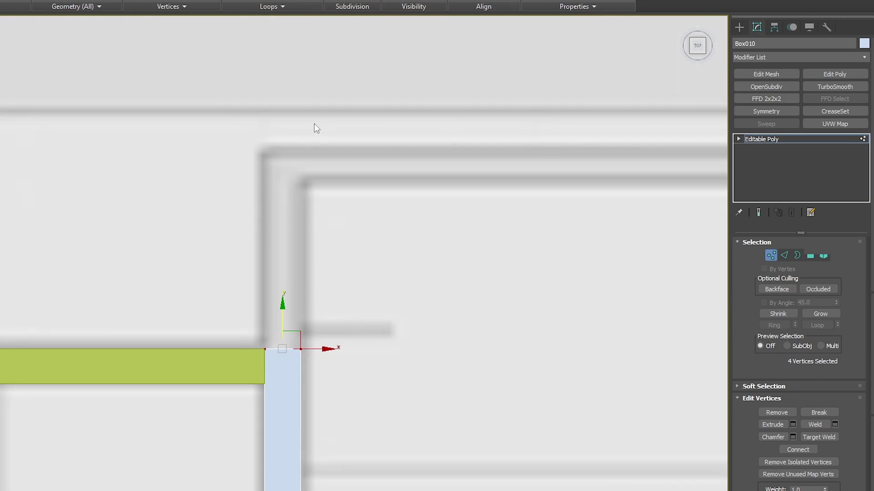
scroll(314, 122, "up", 2)
middle_click_drag(314, 126, 309, 203)
left_click_drag(275, 384, 275, 217)
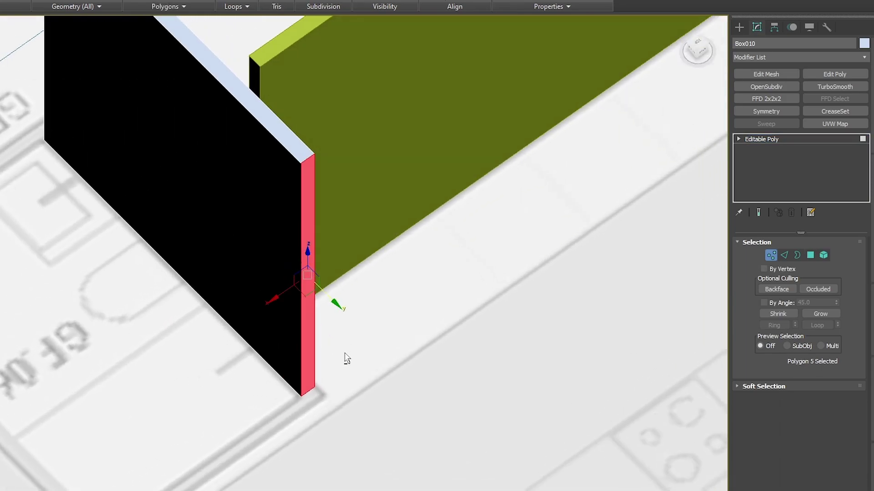
Extrude the back wall's end face by 10 cm to form the corner piece of GF.06.
left_click(792, 425)
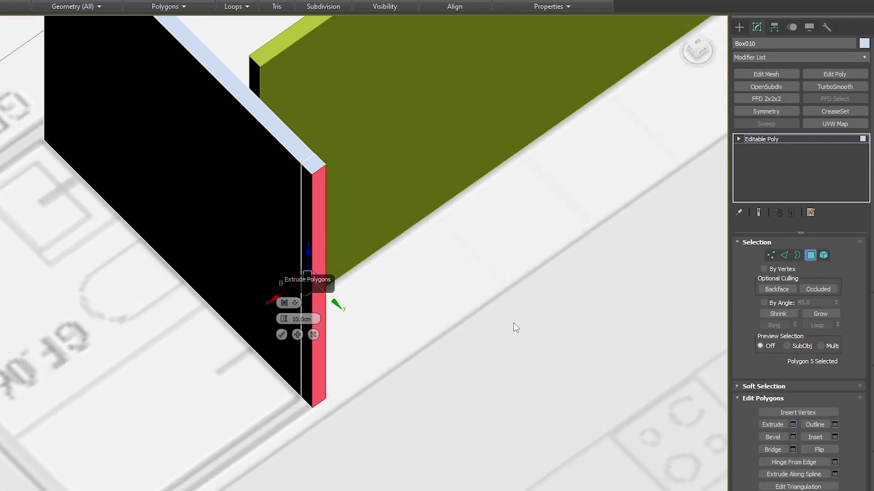
left_click(282, 335)
middle_click_drag(267, 384, 321, 374, "alt")
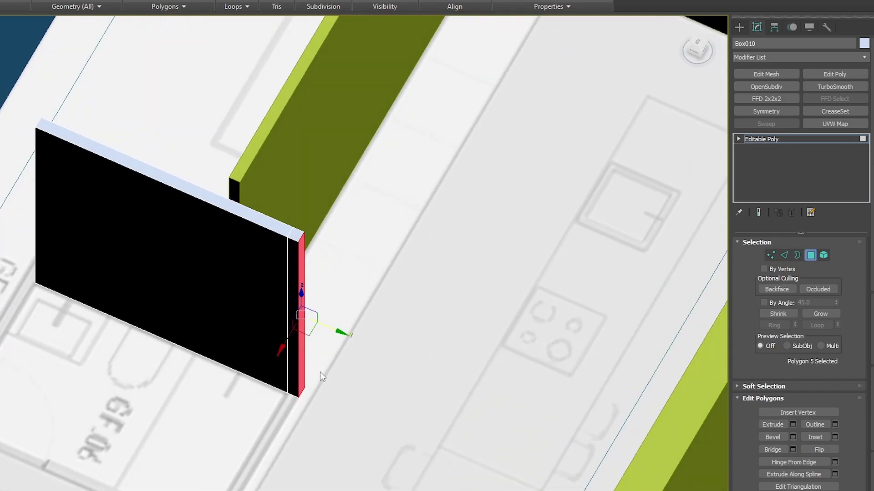
Extrude the inner side face of the corner piece by 140 cm to form GF.06's kitchen-side wall.
scroll(474, 316, "down", 3)
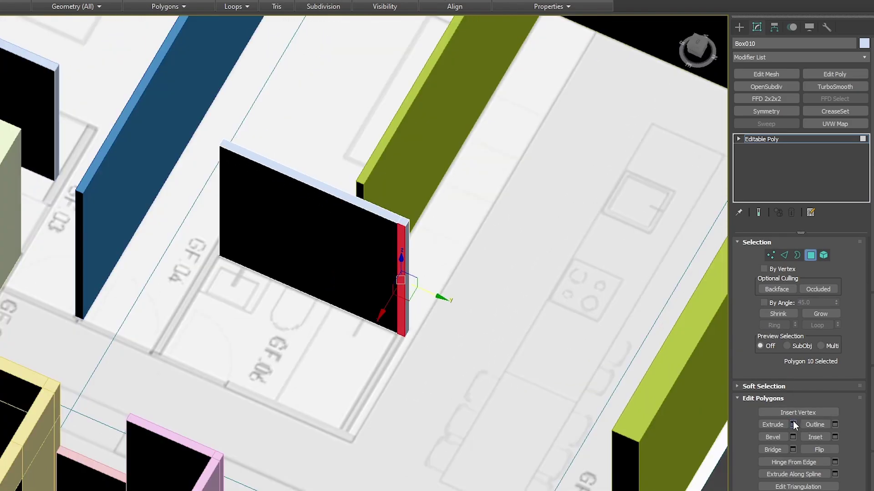
left_click(792, 424)
left_click_drag(286, 318, 308, 313)
type("140")
key("Return")
left_click(282, 335)
Clone the faces of the 140 cm side wall along Y to GF.06's opposite side as a separate object.
key("t")
left_click_drag(520, 308, 355, 341, "ctrl")
middle_click_drag(355, 342, 463, 365, "alt")
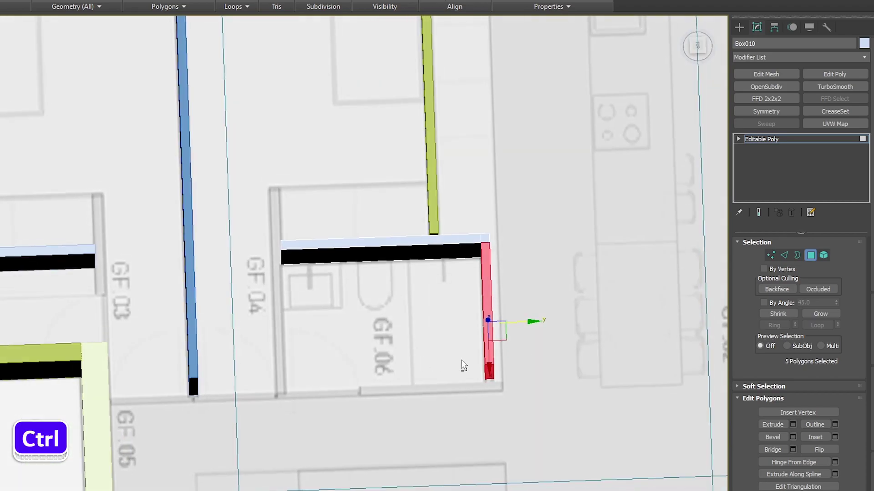
left_click_drag(528, 322, 315, 324, "ctrl+shift")
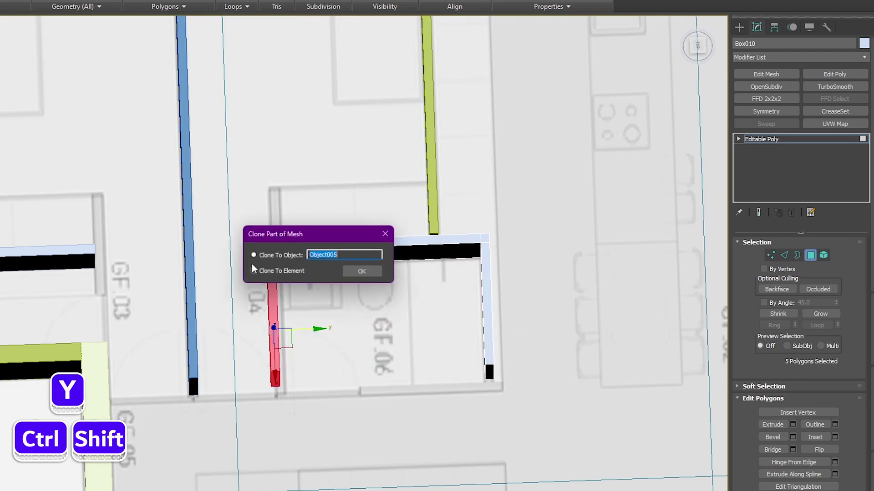
left_click(354, 269)
Select the cloned side wall and snap its corner to the free end of GF.06's back wall.
left_click(759, 140)
left_click(274, 257)
scroll(274, 256, "up", 2)
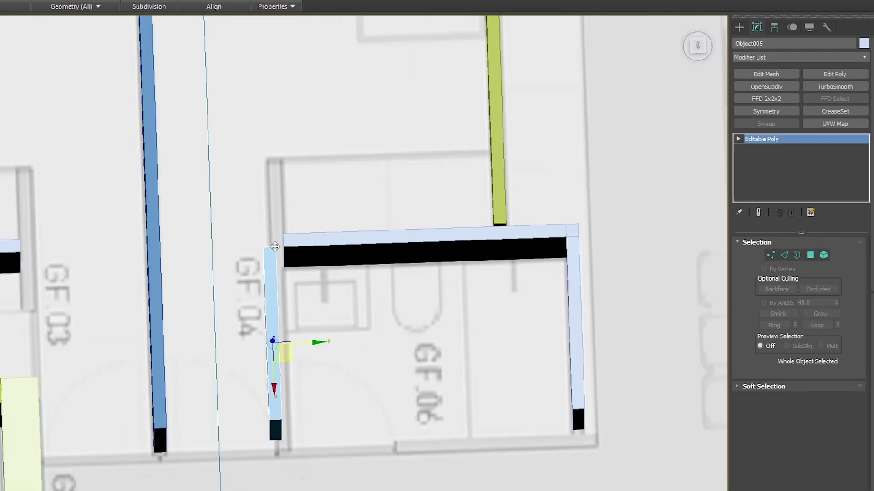
left_click_drag(275, 246, 279, 248)
key("ctrl+z")
Extend the cloned side wall's open border along X to the end of the drawn wall by GF.04 and cap it.
key("4")
middle_click_drag(276, 248, 509, 228, "alt")
left_click(337, 336)
key("3")
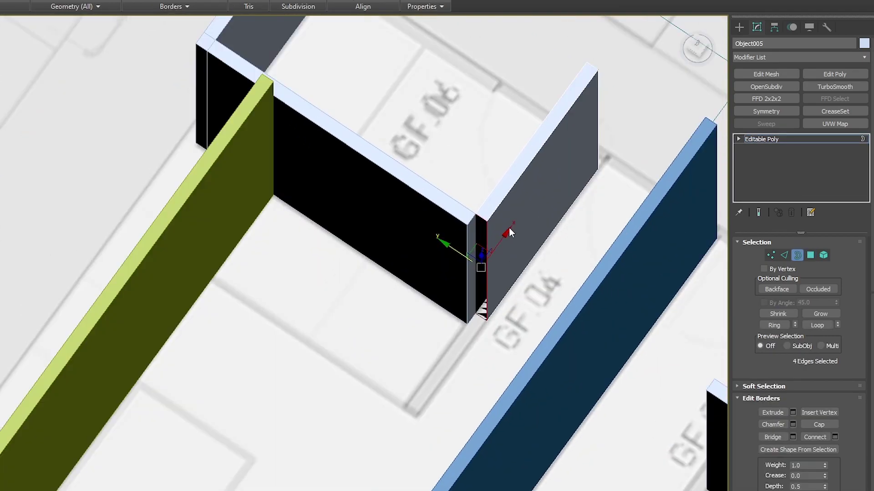
left_click_drag(501, 239, 430, 333, "shift")
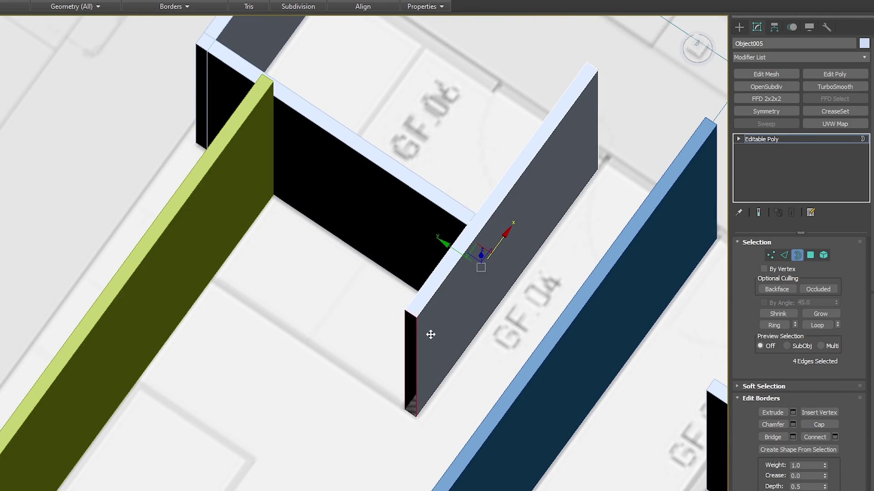
middle_click_drag(431, 333, 491, 332, "alt")
left_click(827, 425)
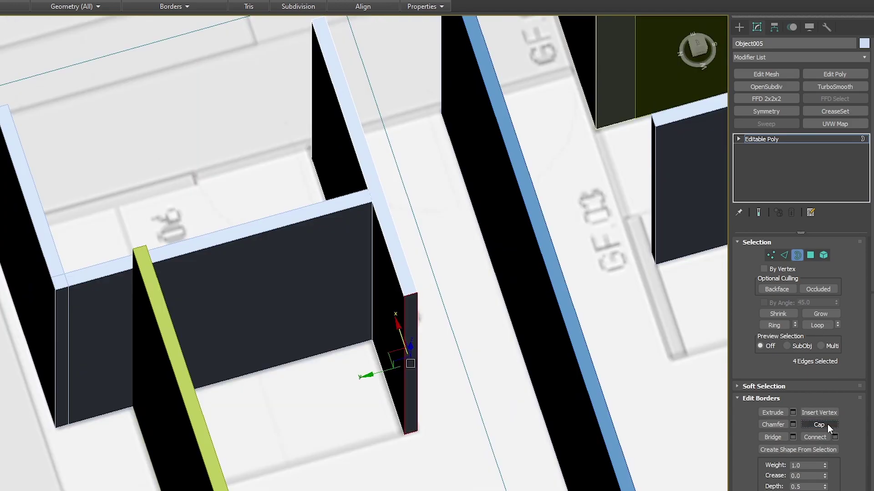
scroll(426, 277, "down", 4)
middle_click_drag(427, 280, 452, 278, "alt")
middle_click_drag(427, 337, 395, 348, "alt")
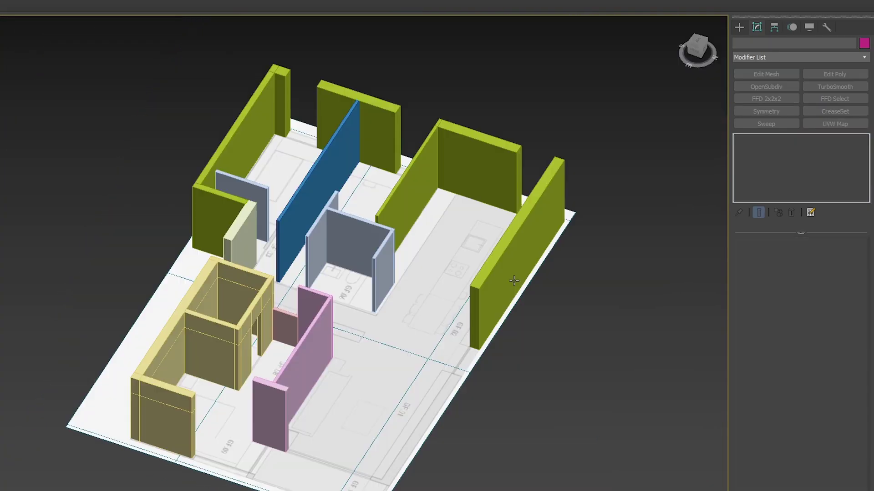
Clone the side wall between GF.04 and GF.06 as a copy rotated 90 degrees about its vertical axis.
left_click(514, 278)
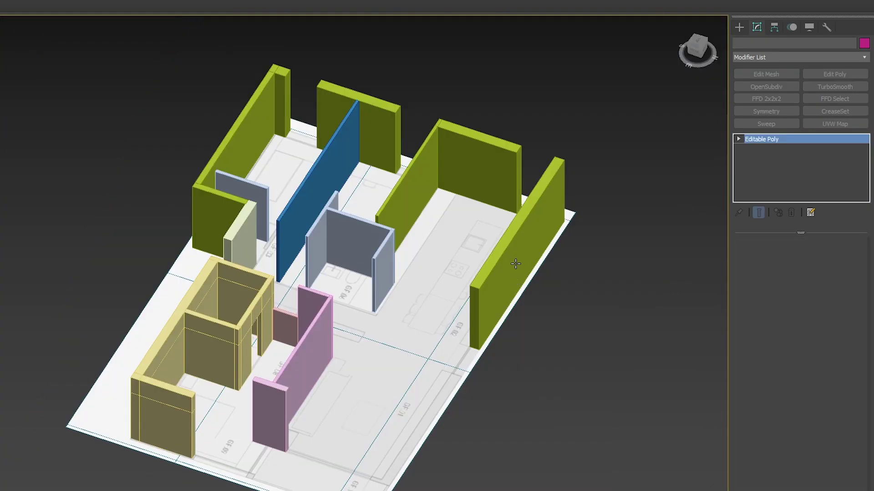
scroll(348, 177, "up", 5)
scroll(349, 178, "up", 4)
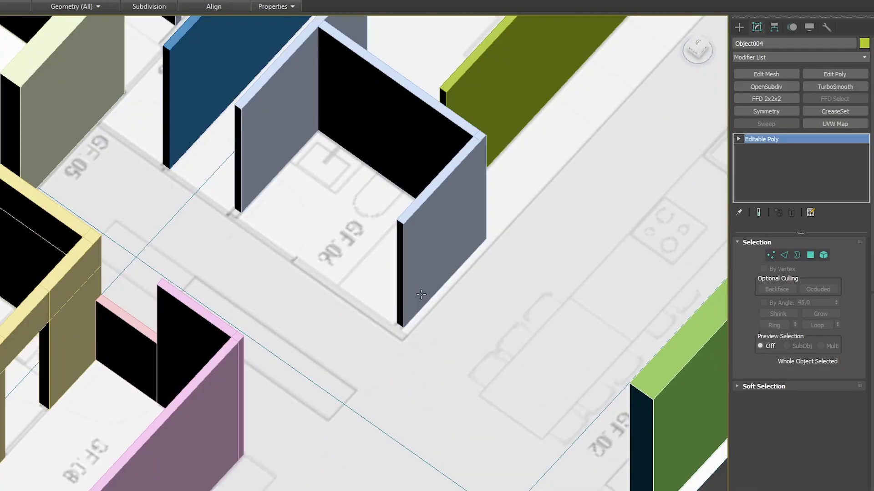
left_click(421, 294)
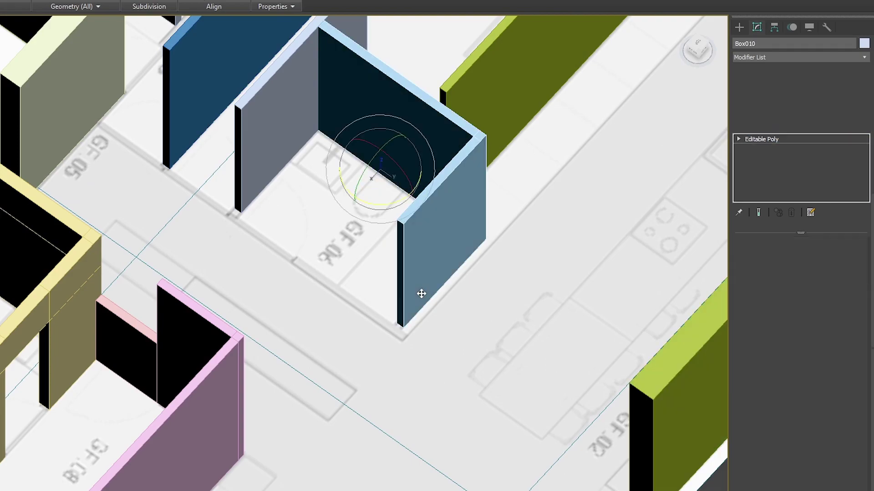
left_click(287, 100)
middle_click_drag(288, 100, 293, 212)
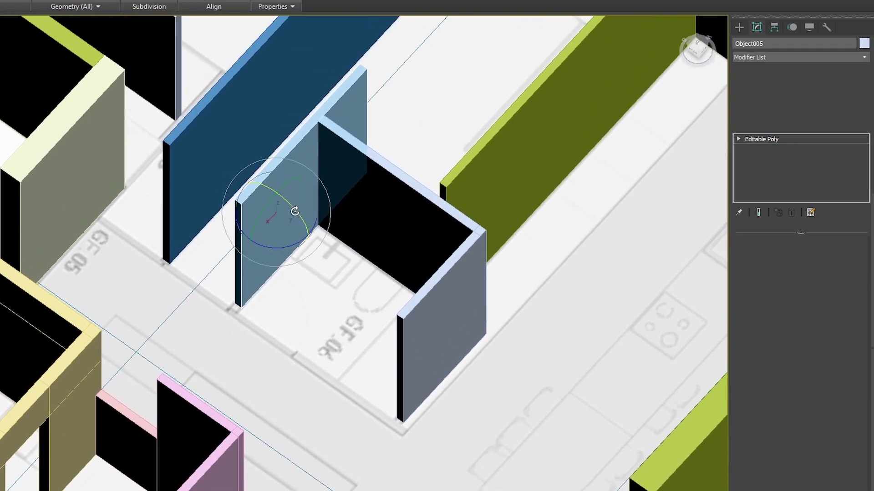
left_click_drag(318, 239, 336, 226, "shift")
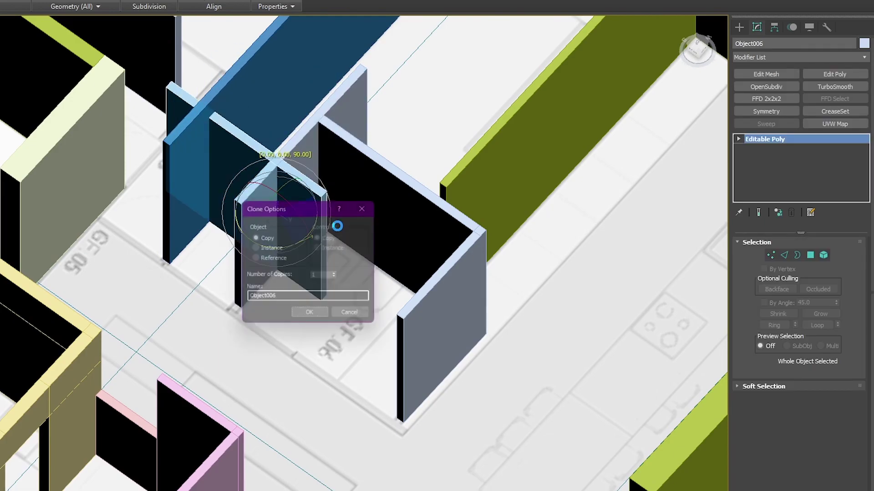
left_click(310, 313)
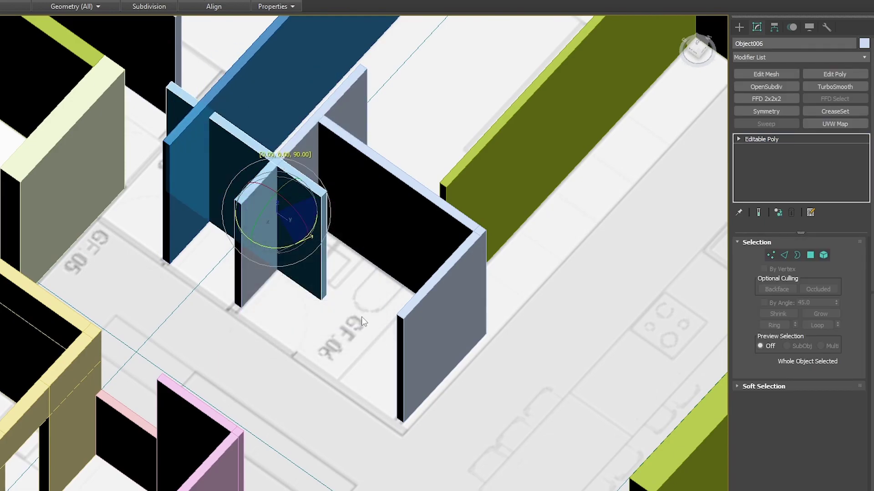
Move the rotated wall copy to the open front side of GF.06, beside the kitchen-side wall's end.
key("w")
left_click_drag(282, 220, 322, 391)
left_click_drag(372, 354, 400, 318)
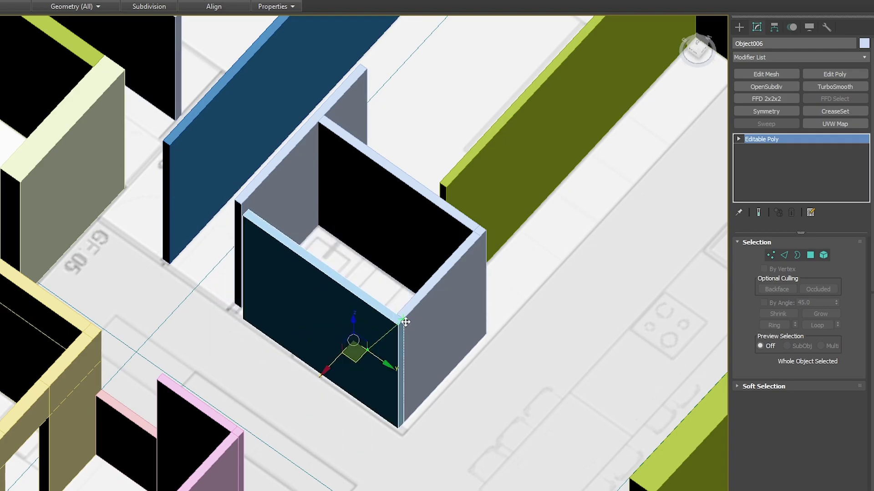
Examine how the kitchen-side wall of GF.06 and its corner line up with the floor plan.
scroll(410, 341, "up", 4)
scroll(372, 367, "up", 4)
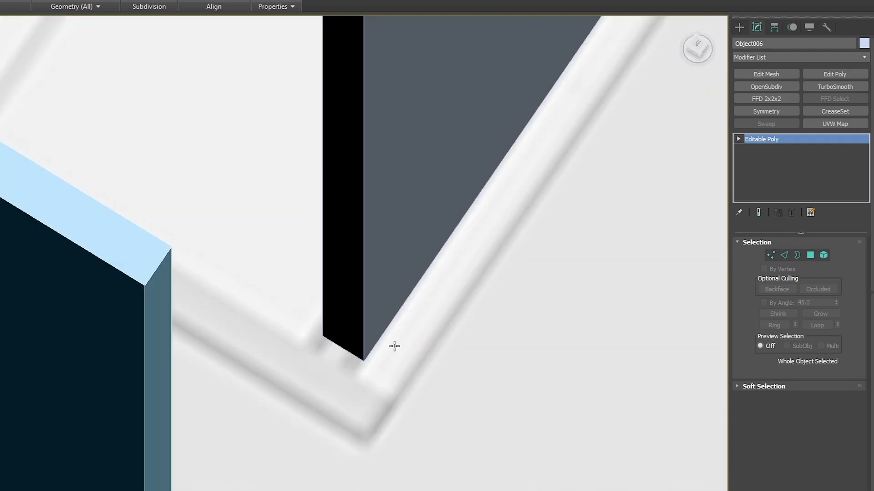
scroll(394, 346, "down", 5)
scroll(406, 334, "up", 4)
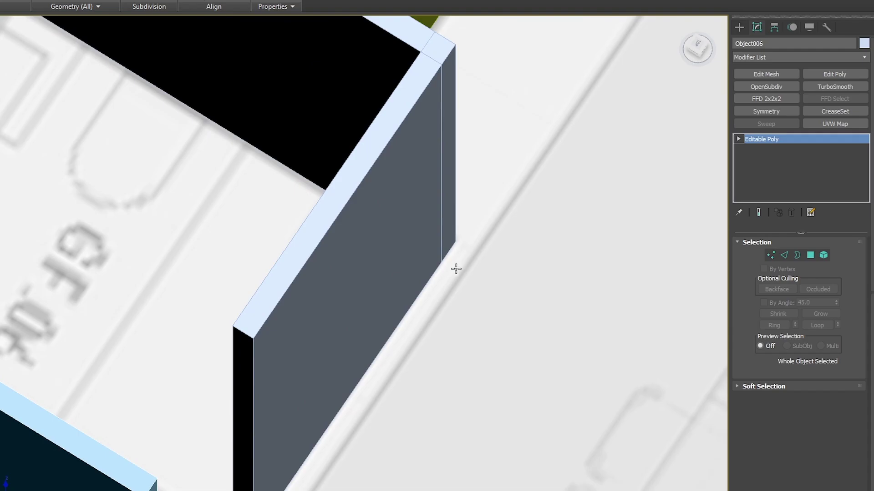
scroll(449, 264, "down", 4)
middle_click_drag(449, 264, 391, 163)
scroll(367, 361, "down", 2)
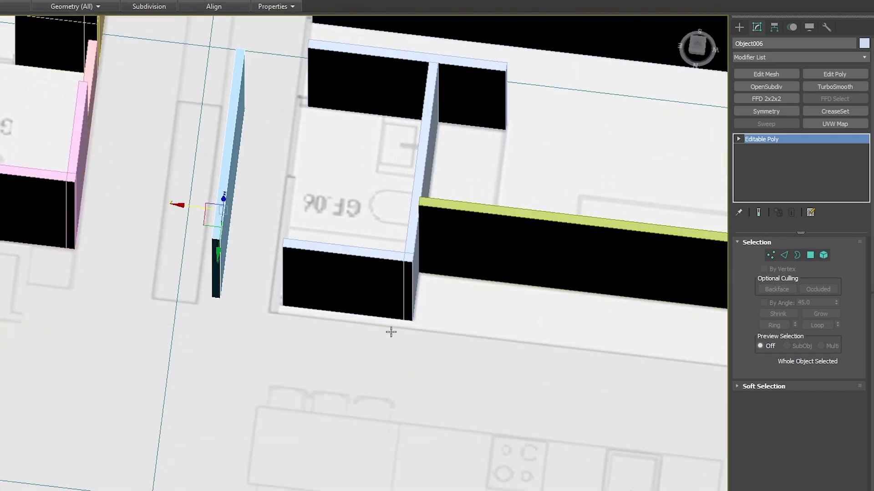
scroll(391, 332, "up", 4)
scroll(239, 272, "down", 3)
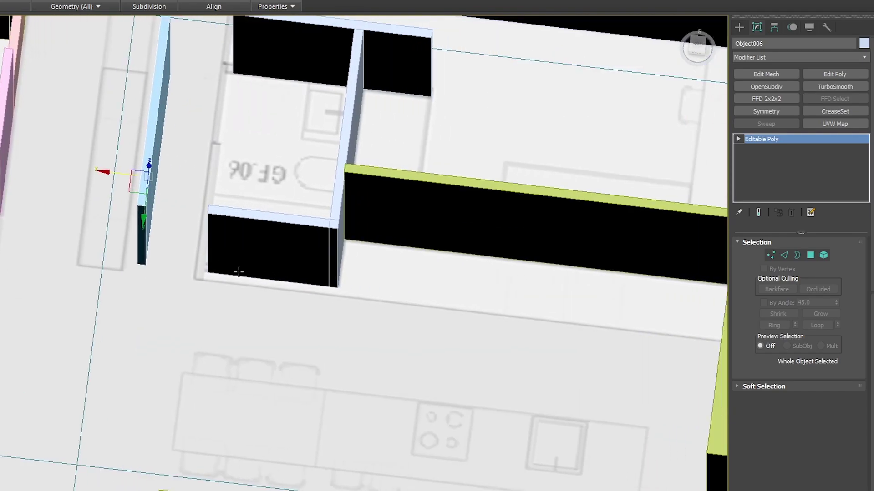
middle_click_drag(238, 271, 249, 292, "alt")
middle_click_drag(309, 282, 168, 263)
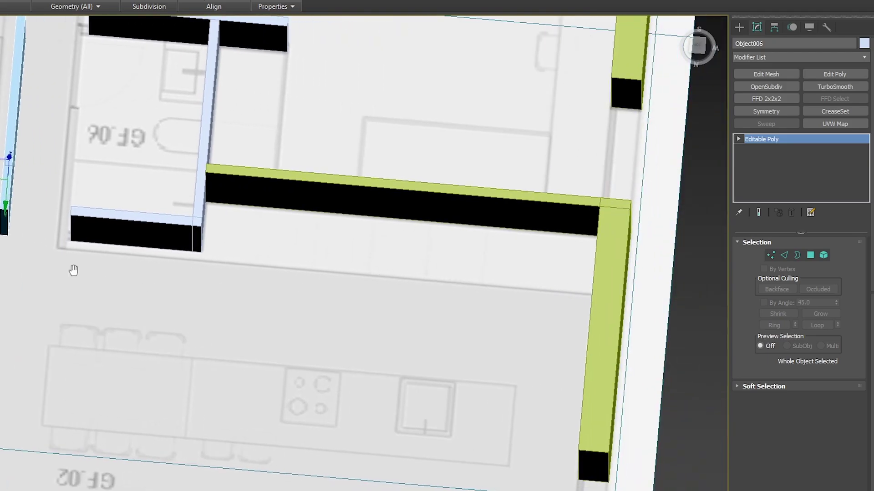
Slide the rotated wall copy along Y so its end meets the drawn outer corner of GF.06.
middle_click_drag(74, 270, 204, 272)
scroll(196, 235, "up", 3)
middle_click_drag(193, 231, 203, 231, "alt")
left_click_drag(203, 136, 204, 154)
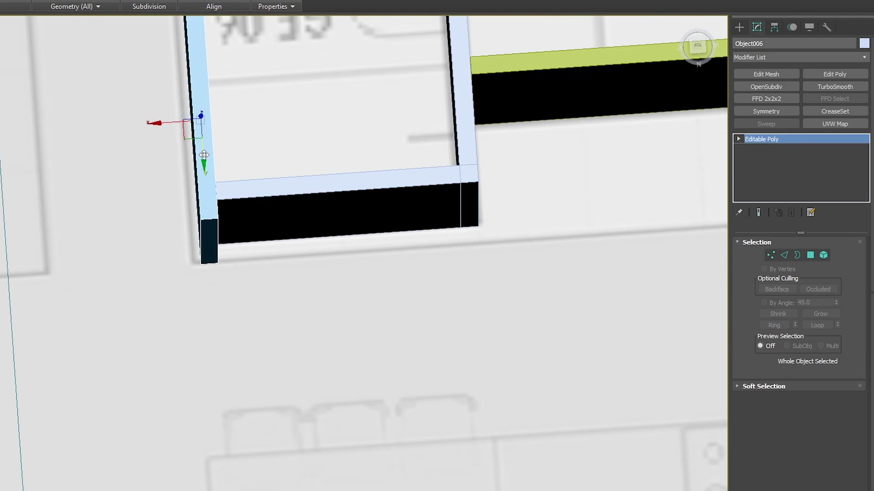
key("ctrl+z")
key("ctrl+y")
scroll(276, 189, "down", 2)
middle_click_drag(276, 189, 269, 300, "alt")
Shorten the front wall of GF.06 by moving its four doorway-end vertices along Y to the drawn door opening.
key("1")
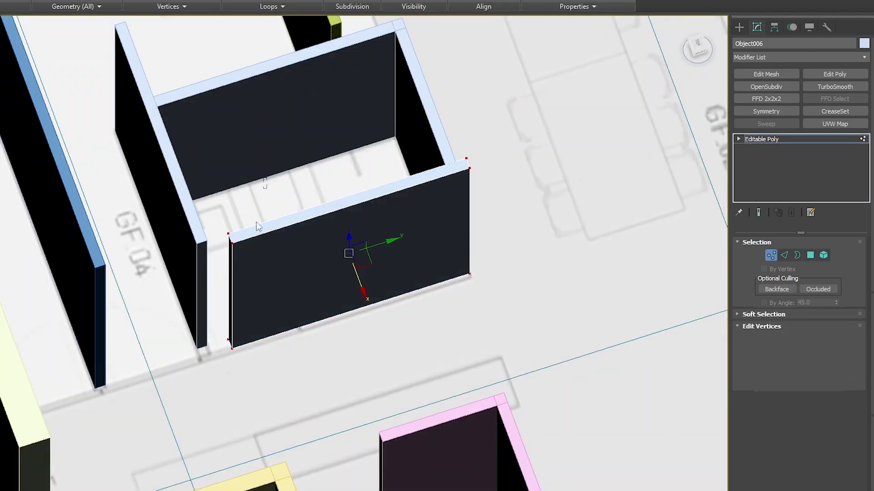
left_click_drag(260, 209, 214, 364)
left_click_drag(266, 291, 343, 284)
scroll(299, 325, "up", 5)
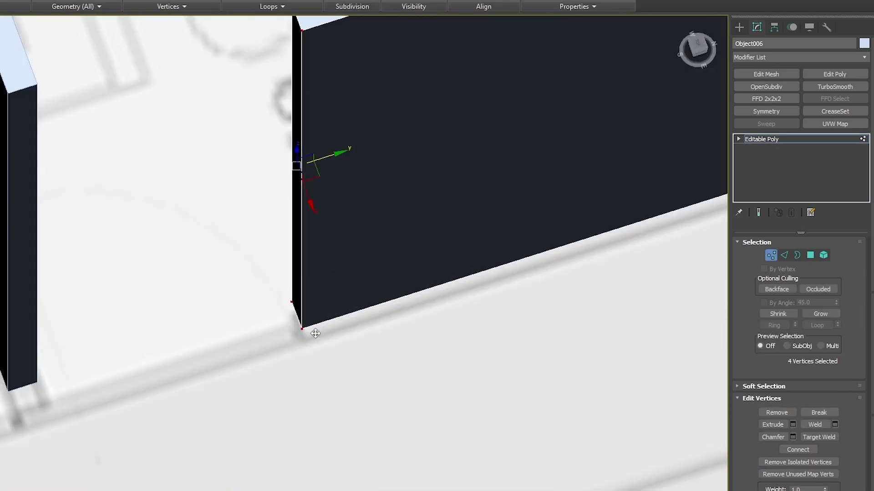
scroll(356, 344, "down", 3)
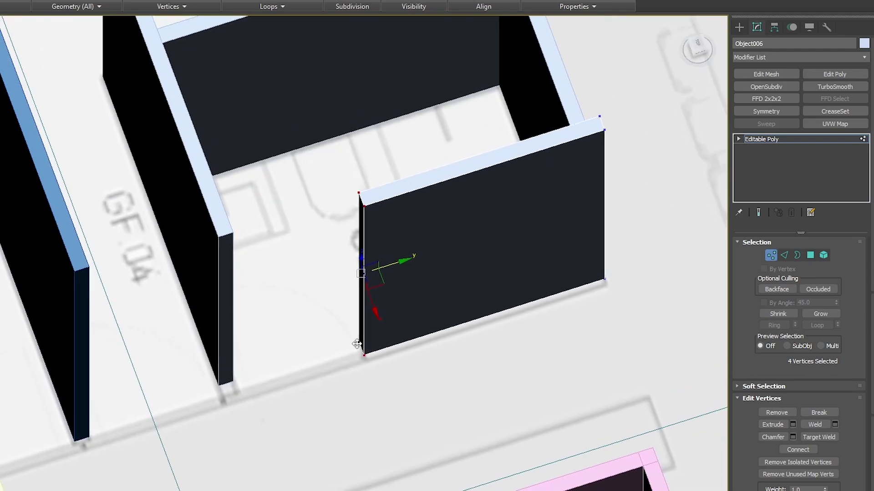
Clone the low 80 cm long box beside GF.08 into the GF.06 doorway and snap the copy to the front wall's end.
left_click(739, 28)
scroll(324, 330, "down", 4)
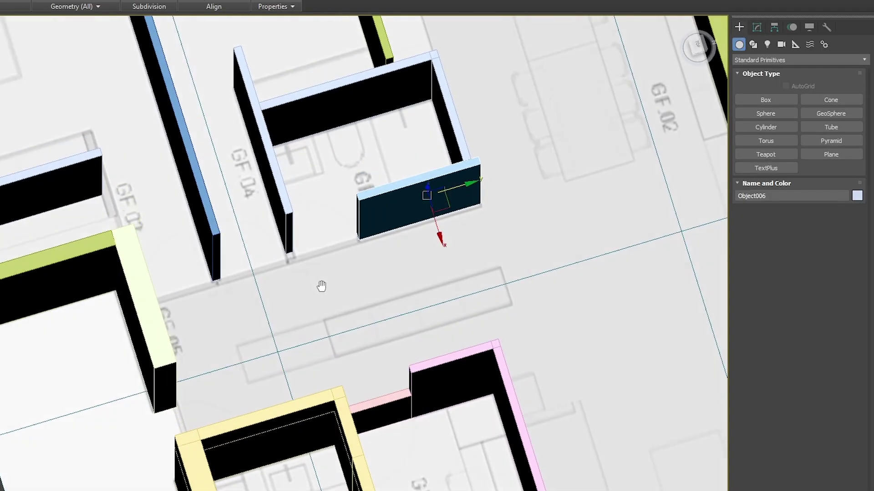
middle_click_drag(341, 268, 325, 283, "alt")
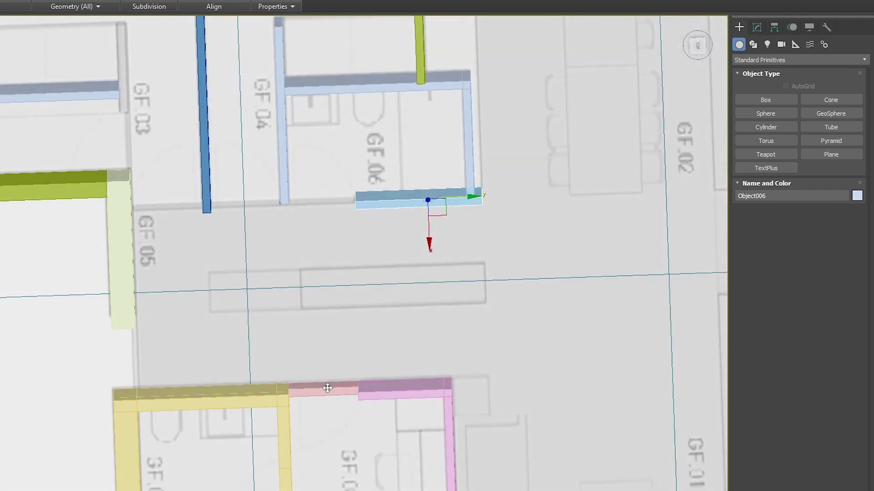
left_click(327, 388)
left_click_drag(328, 406, 321, 227, "shift")
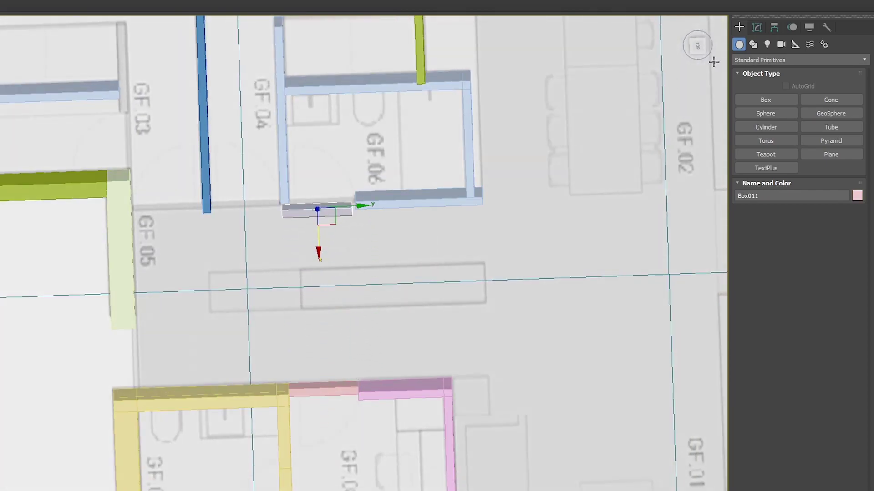
left_click(759, 27)
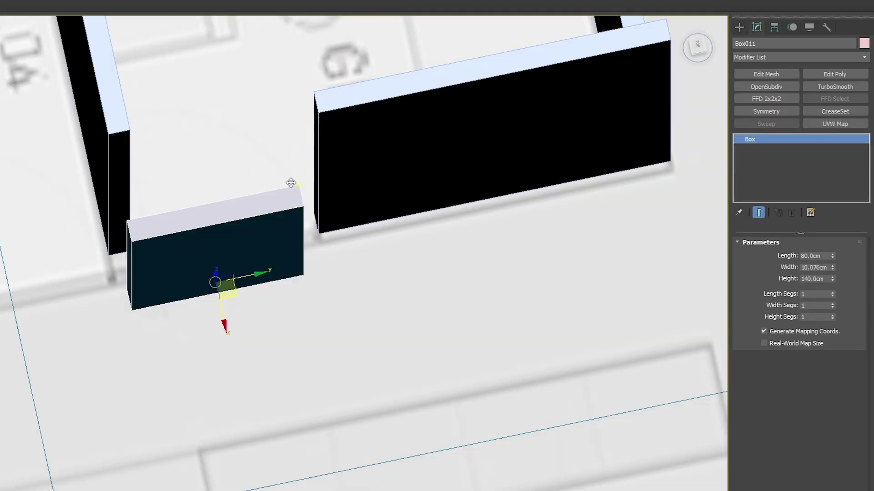
left_click_drag(298, 184, 315, 90)
middle_click_drag(319, 169, 349, 145, "alt")
middle_click_drag(349, 145, 410, 273)
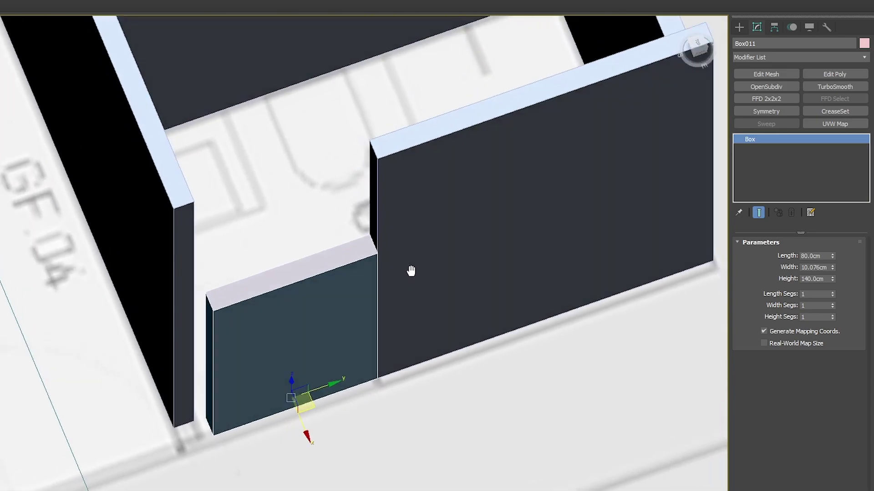
Extrude the end face of the side wall between GF.04 and GF.06 by 10 cm.
middle_click_drag(352, 305, 379, 283, "alt")
left_click(196, 220)
key("4")
left_click(196, 223)
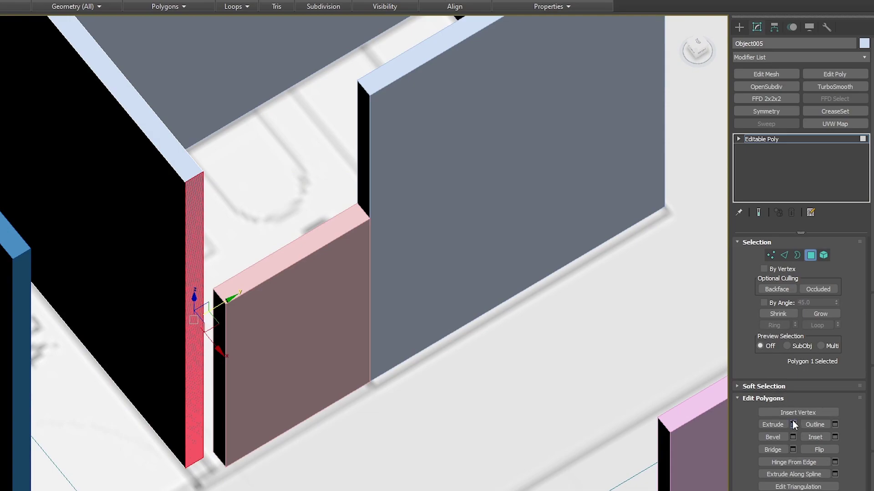
left_click(792, 425)
left_click(311, 318)
type("10")
key("Return")
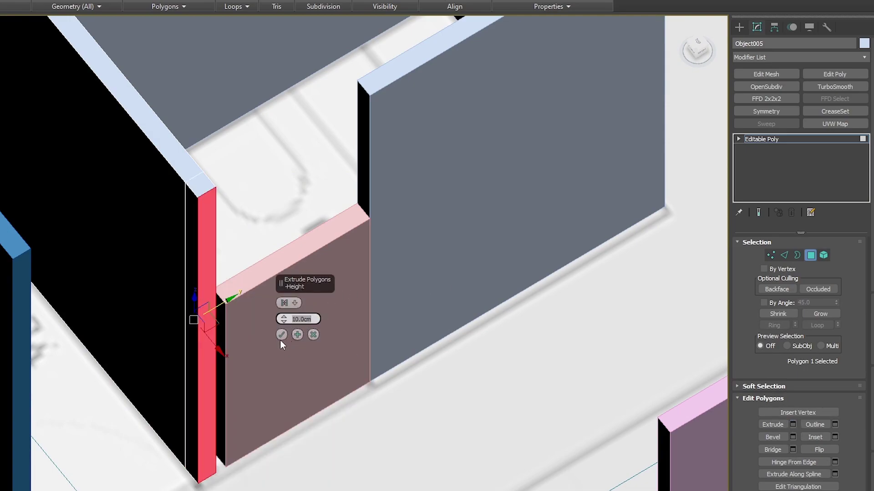
left_click(282, 334)
left_click_drag(387, 88, 204, 198)
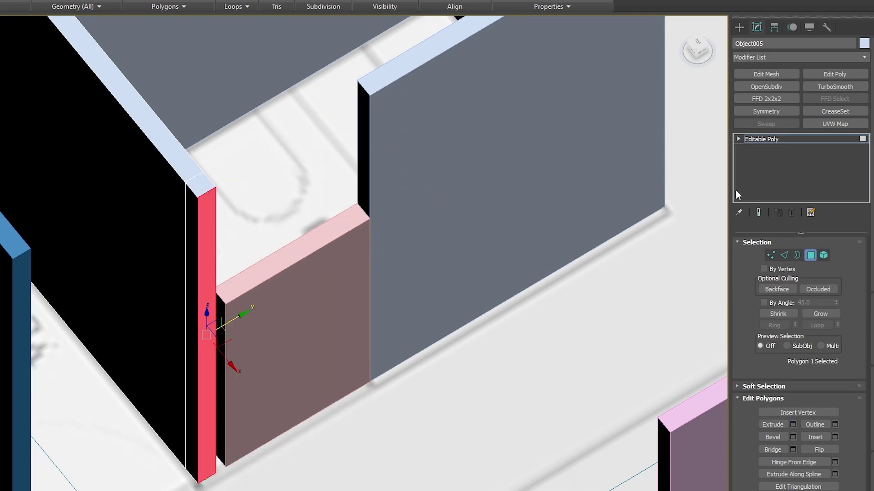
left_click(770, 139)
left_click(562, 312)
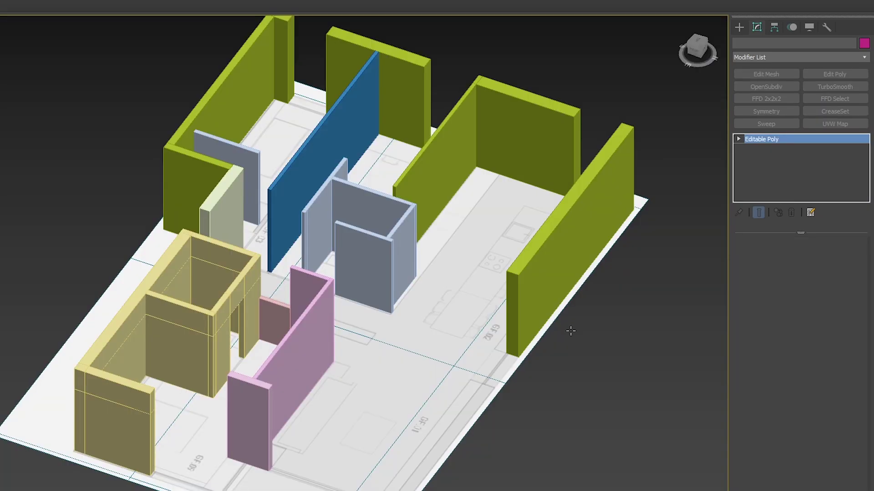
Clone the green outer wall beside GF.02 along X to the outer side of GF.01.
middle_click_drag(568, 331, 517, 228)
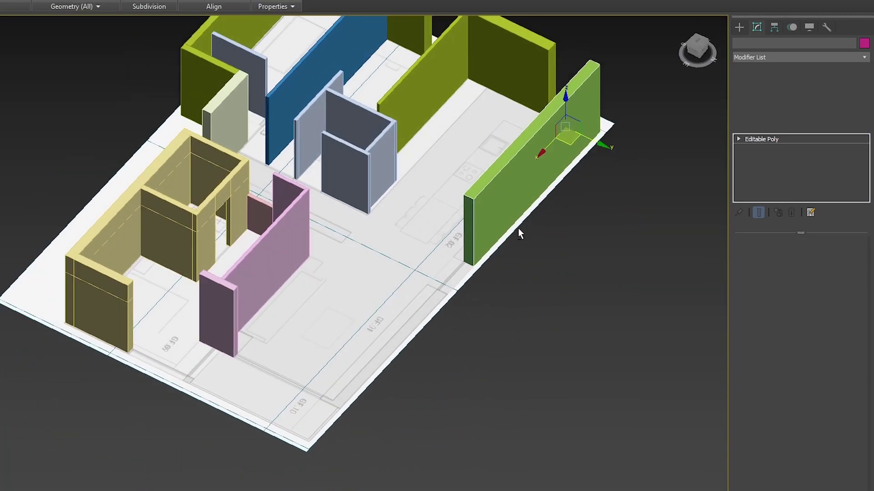
left_click_drag(413, 256, 267, 410, "shift")
left_click(326, 315)
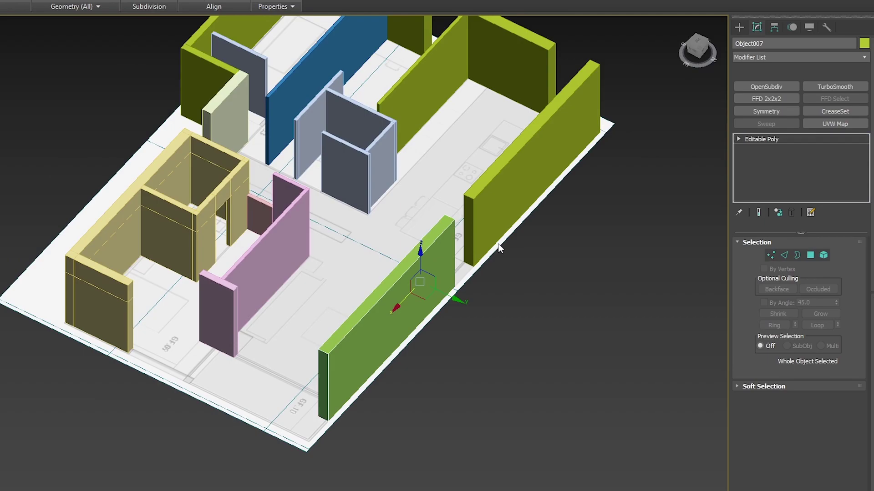
Snap the cloned outer wall along X so its end touches the end of the GF.02 outer wall.
scroll(491, 243, "up", 5)
middle_click_drag(489, 246, 405, 288, "alt")
scroll(405, 289, "down", 2)
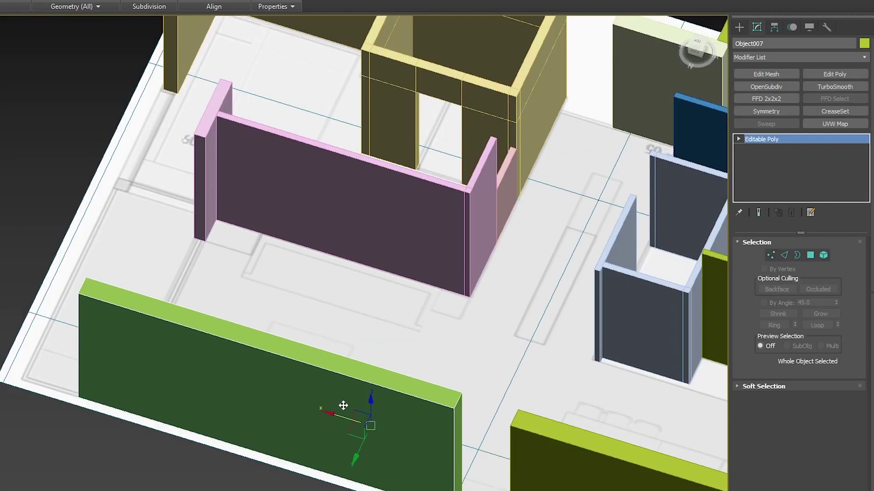
left_click_drag(344, 416, 296, 402)
middle_click_drag(429, 395, 532, 426, "alt")
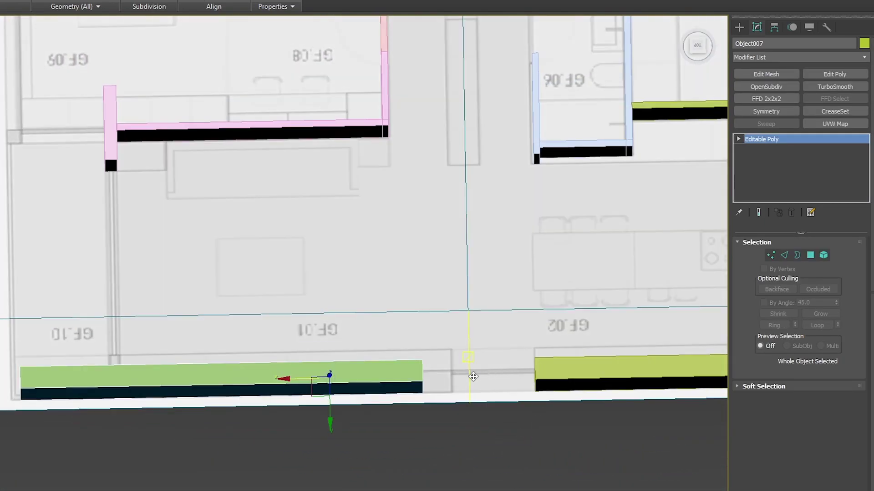
left_click_drag(433, 361, 536, 359)
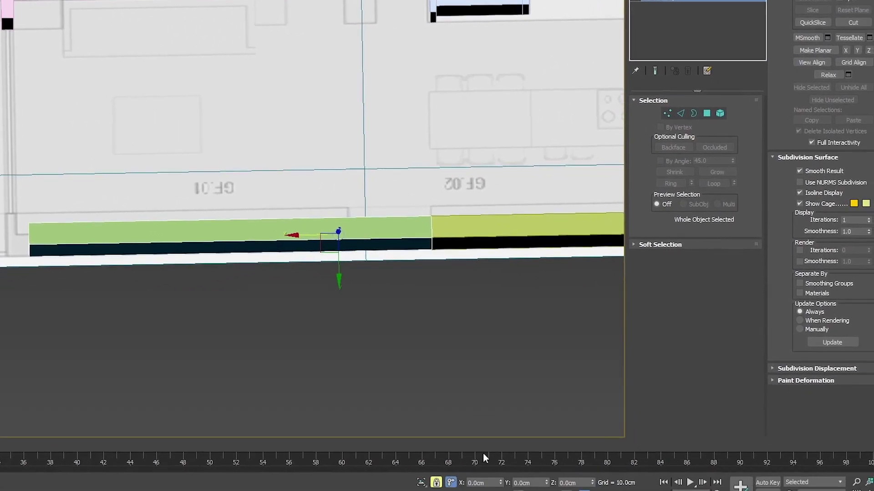
Offset the cloned outer wall 120 cm and another 10 cm along X to leave the opening beside GF.02.
left_click(485, 483)
type("120")
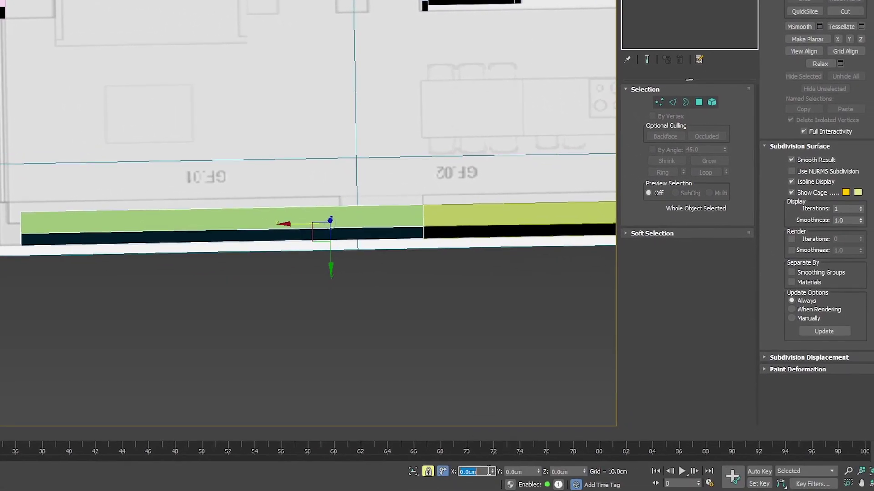
key("Return")
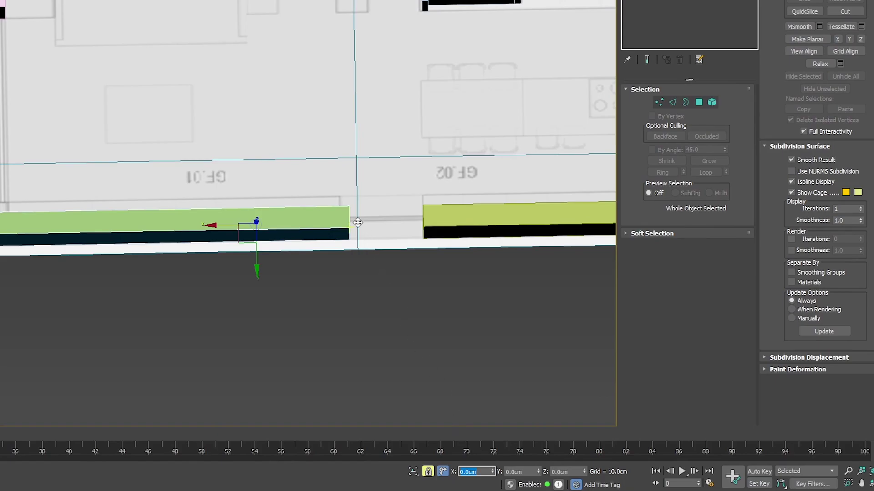
middle_click_drag(358, 223, 359, 253, "alt")
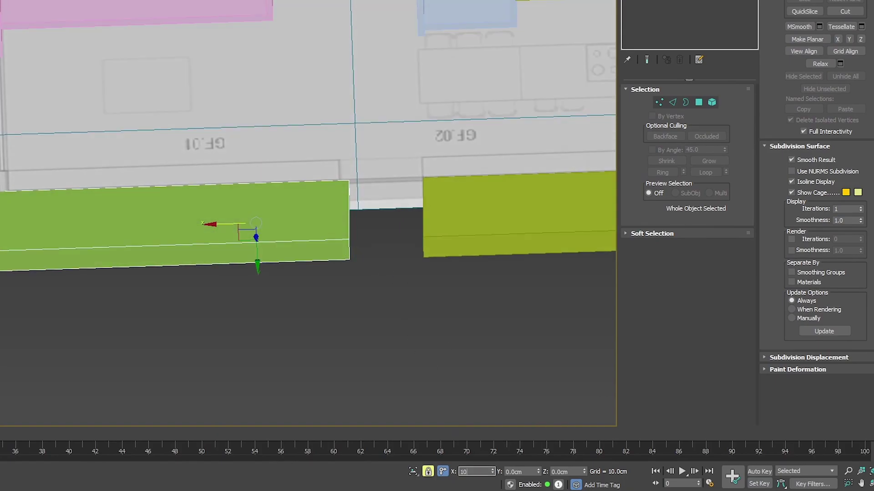
Move the far-end vertices of the cloned outer wall along X to the drawn window line between GF.01 and GF.10.
scroll(359, 201, "up", 3)
left_click_drag(580, 211, 482, 430)
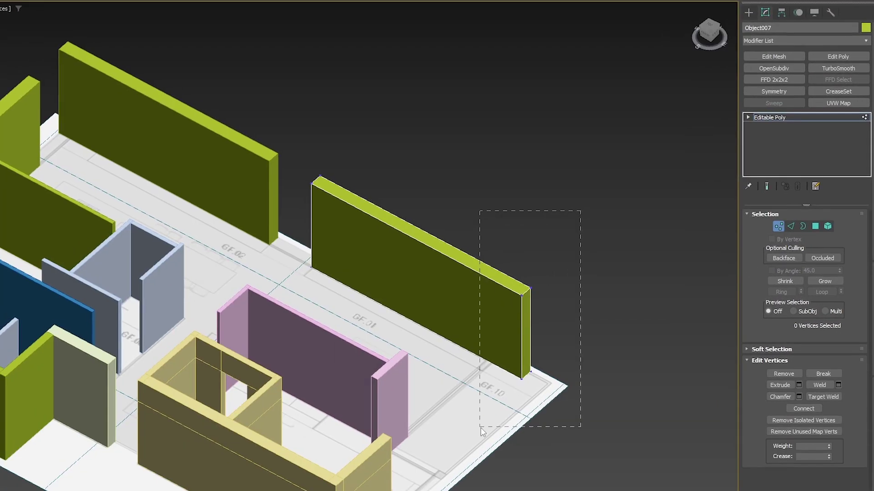
scroll(496, 319, "up", 3)
left_click_drag(575, 358, 479, 286)
Extrude the cloned outer wall's end face toward GF.10 by 15 cm.
key("4")
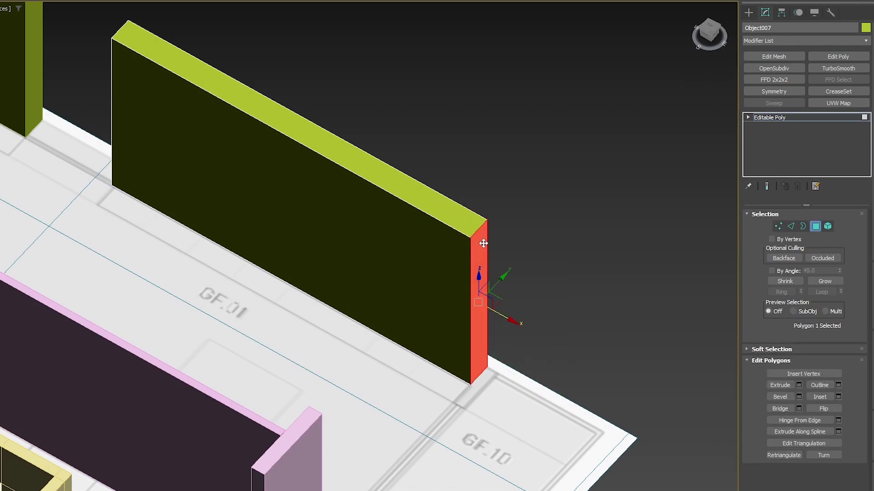
left_click(780, 385)
left_click(798, 385)
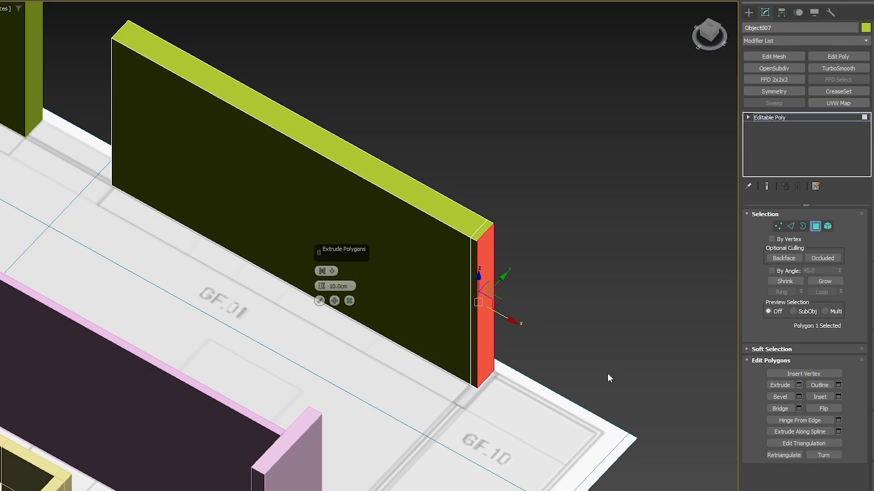
left_click(342, 286)
type("15")
key("Return")
middle_click_drag(482, 221, 466, 237, "alt")
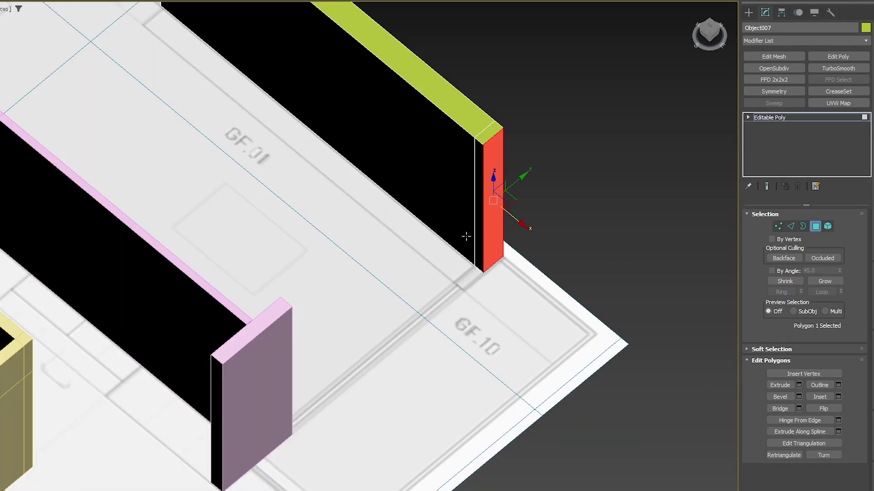
Extrude the inner side face of the new end segment 35 cm along the window line to form a return.
left_click(478, 227)
scroll(579, 237, "up", 2)
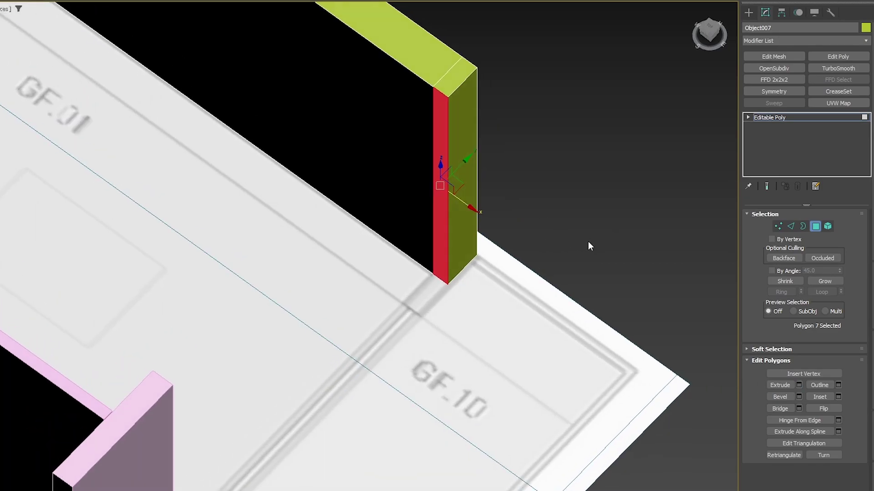
left_click(799, 385)
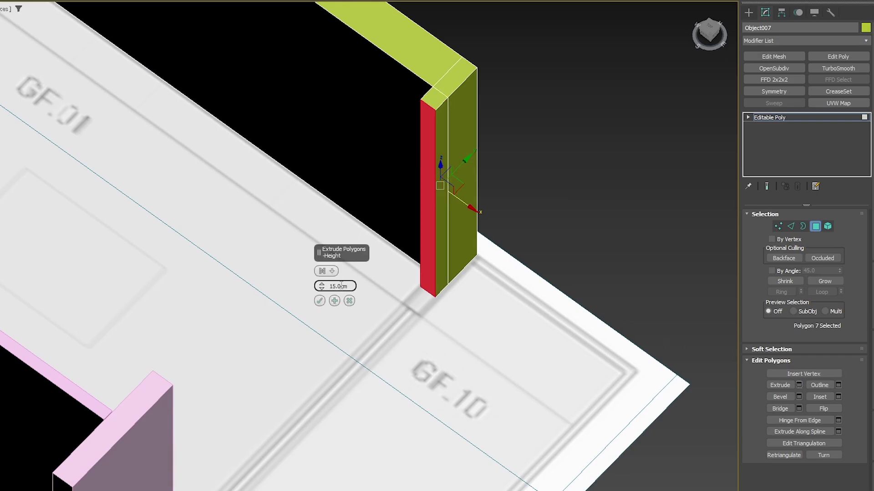
type("30")
key("Return")
type("35")
key("Return")
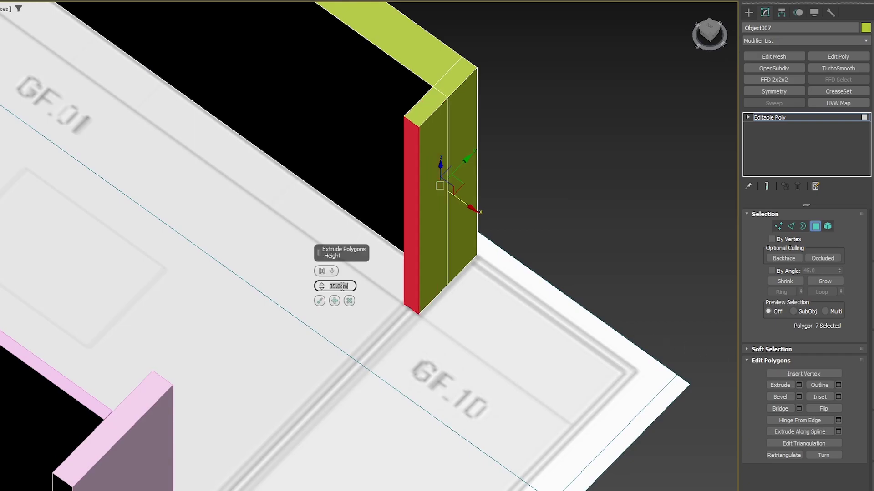
left_click(318, 300)
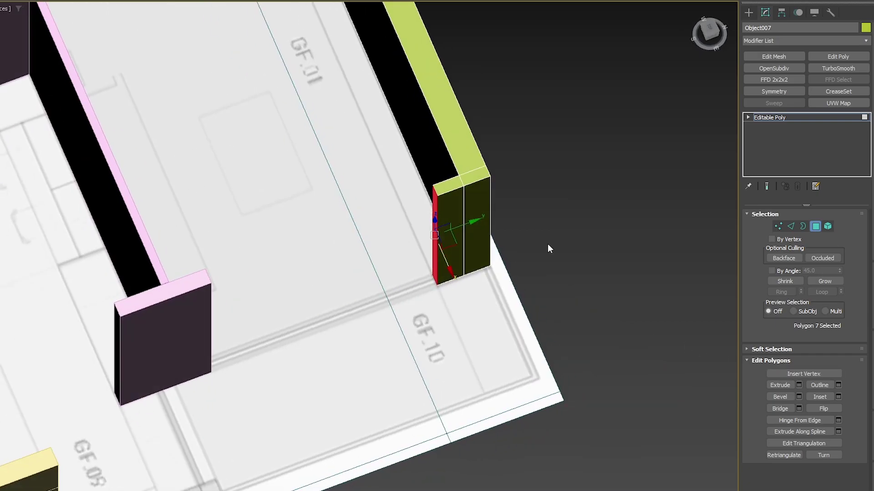
Isolate the cloned outer wall together with the pink end wall across the GF.01 window, and frame both in the Top view.
left_click(794, 118)
left_click(194, 309, "ctrl")
key("alt+q")
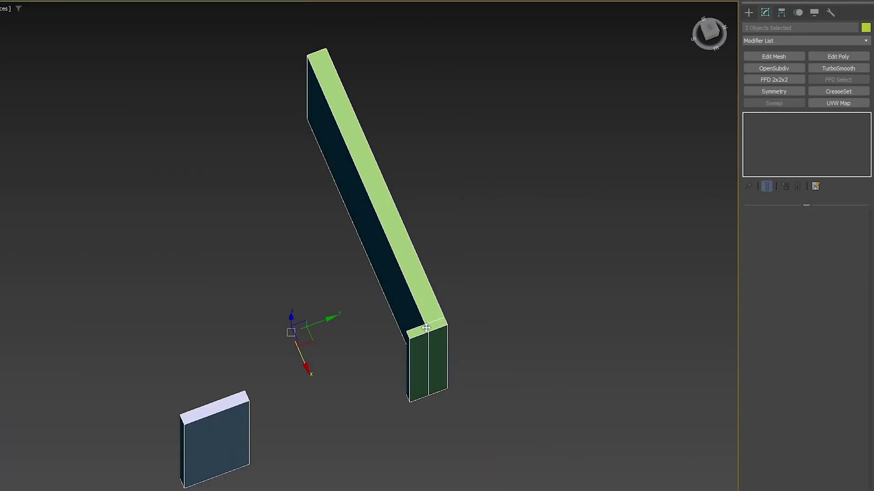
key("t")
key("z")
Try to move the 20 cm wide pink end wall along Y onto the green wall's return to compare their alignment.
left_click(594, 288)
left_click(562, 395)
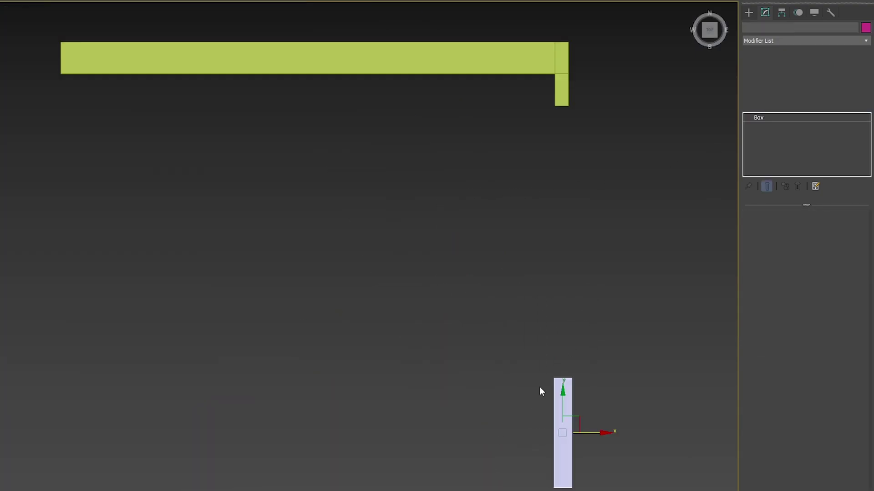
left_click_drag(563, 398, 520, 109)
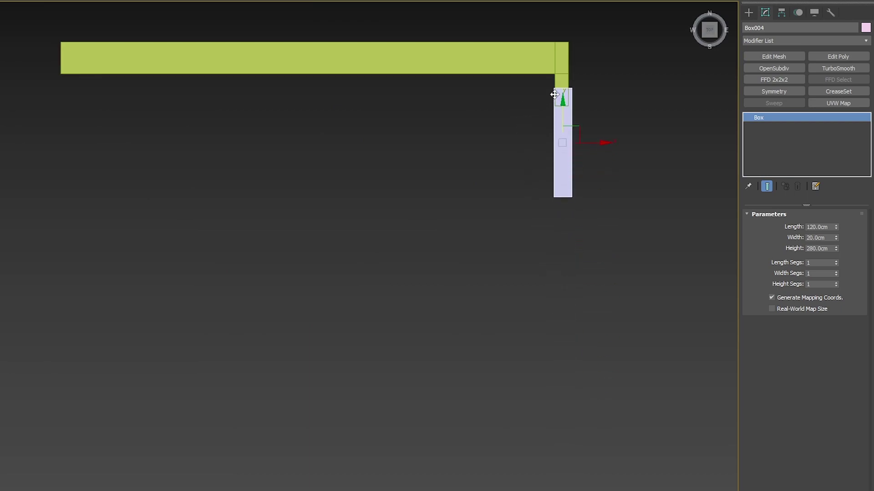
key("ctrl+z")
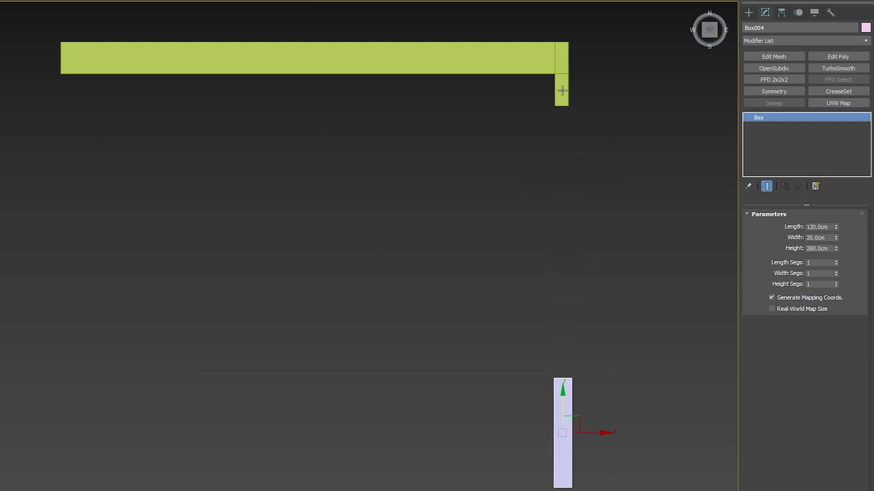
Move the green wall's corner and return vertices along X flush with the pink end wall's outer edge.
left_click(562, 91)
key("1")
left_click_drag(594, 173, 487, 1)
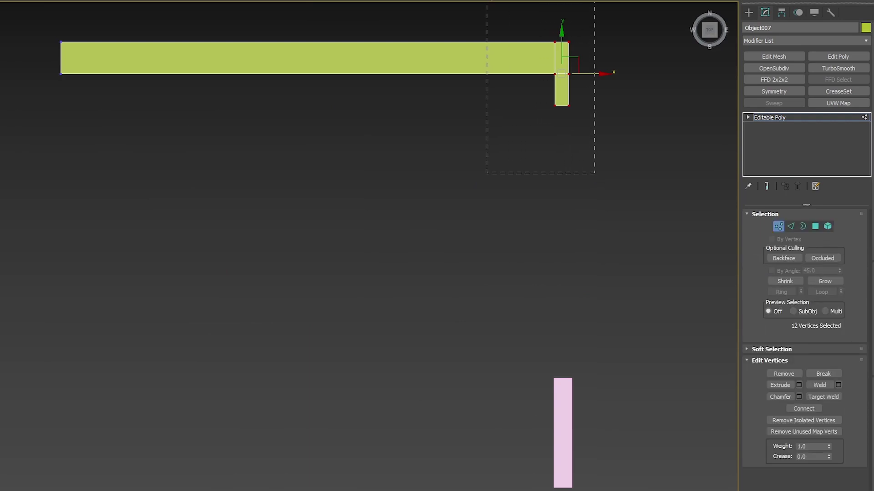
Try again to bring the pink end wall up along Y against the adjusted green return.
left_click(562, 398)
left_click_drag(574, 383, 568, 94)
key("ctrl+z")
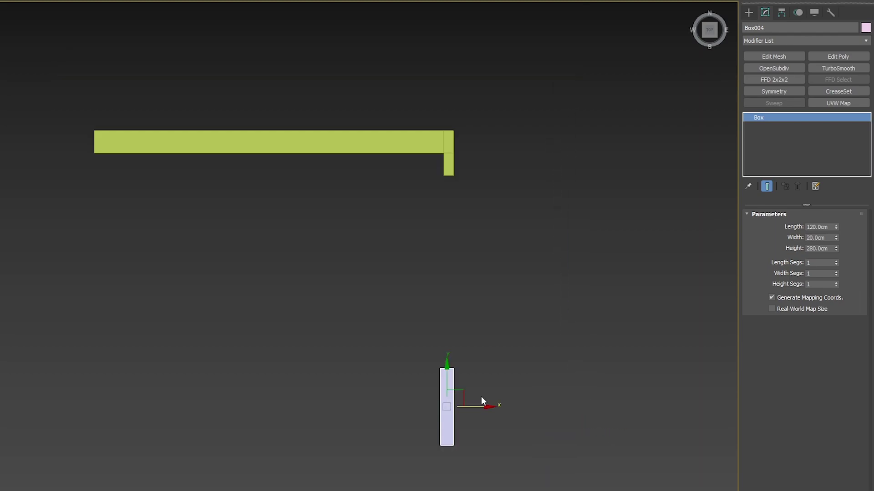
Undo the last pink end wall move, and shift the green return's inner vertices along X flush with the pink wall's inner edge.
key("ctrl+z")
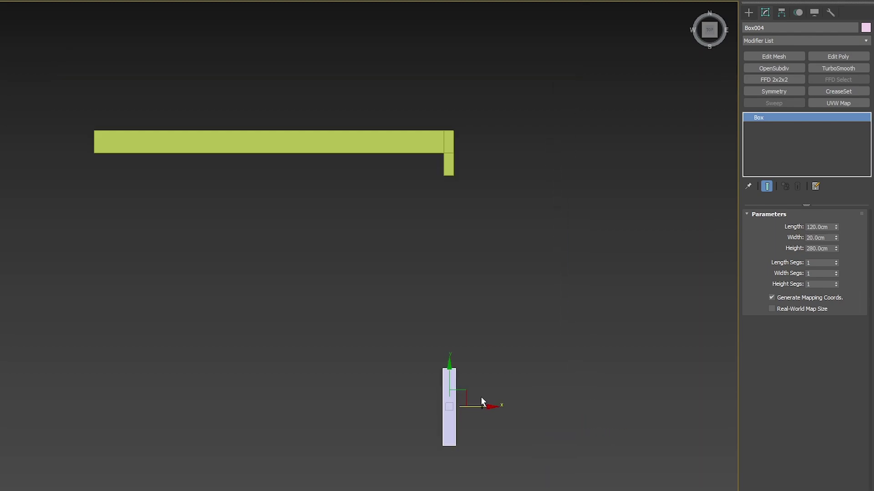
left_click(453, 155)
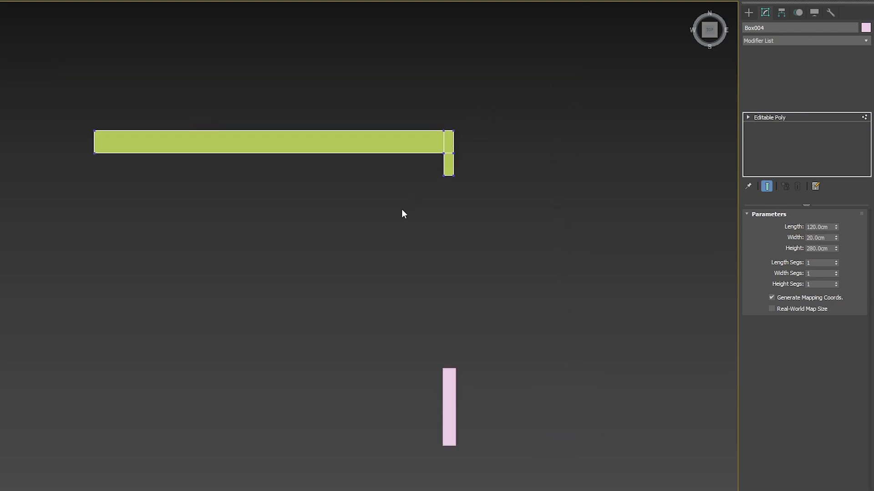
left_click_drag(419, 195, 449, 124)
left_click_drag(444, 153, 442, 369)
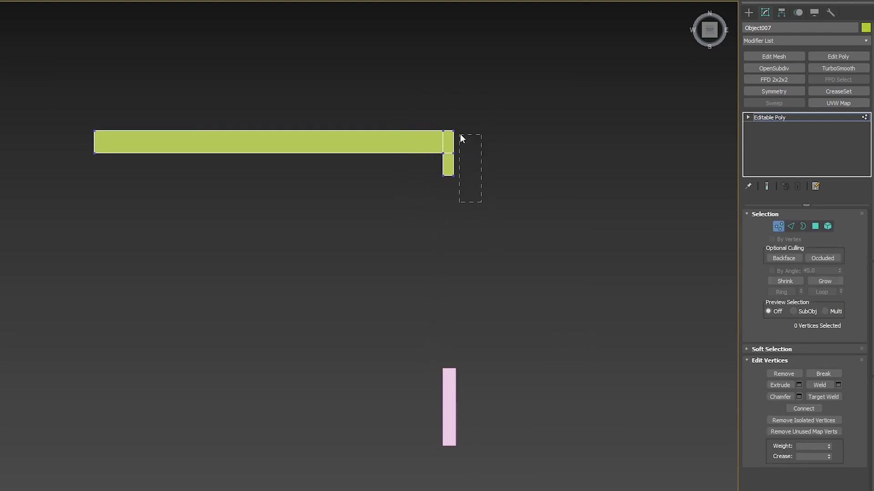
Measure the green return's thickness across its top edge with a temporary Tape helper, and leave the isolated view.
middle_click_drag(485, 154, 540, 177, "alt")
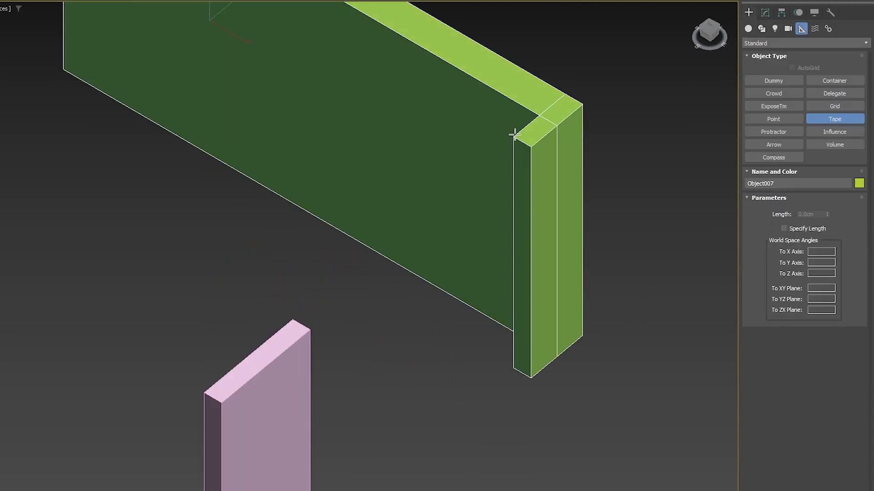
left_click_drag(514, 136, 531, 147)
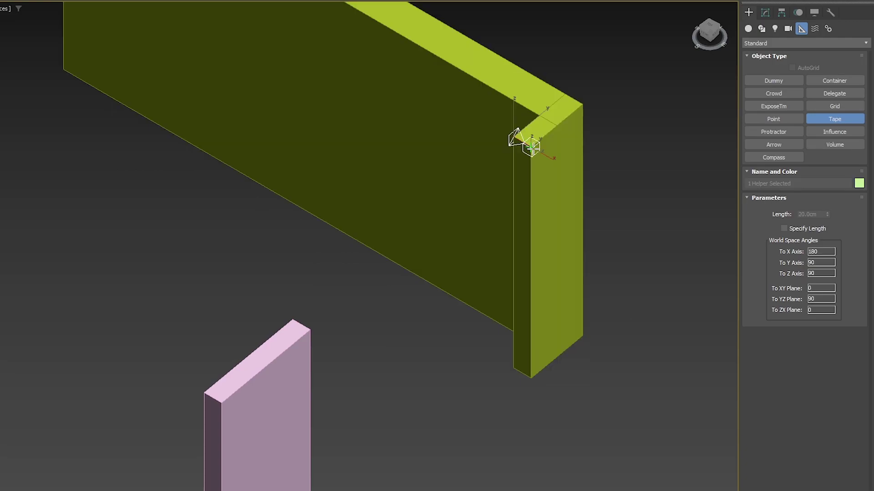
key("ctrl+z")
right_click(637, 208)
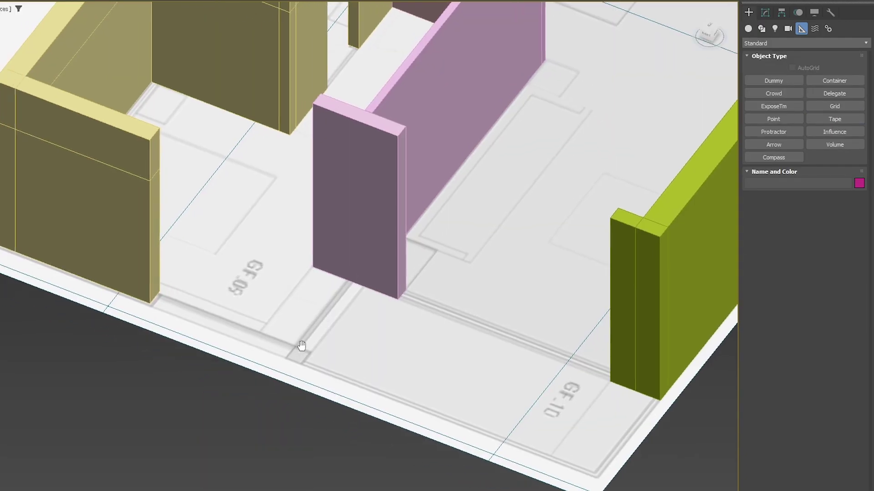
Create a box column about 23 by 26 cm at the outer junction between GF.09 and GF.10, 280 cm high.
middle_click_drag(302, 346, 314, 341)
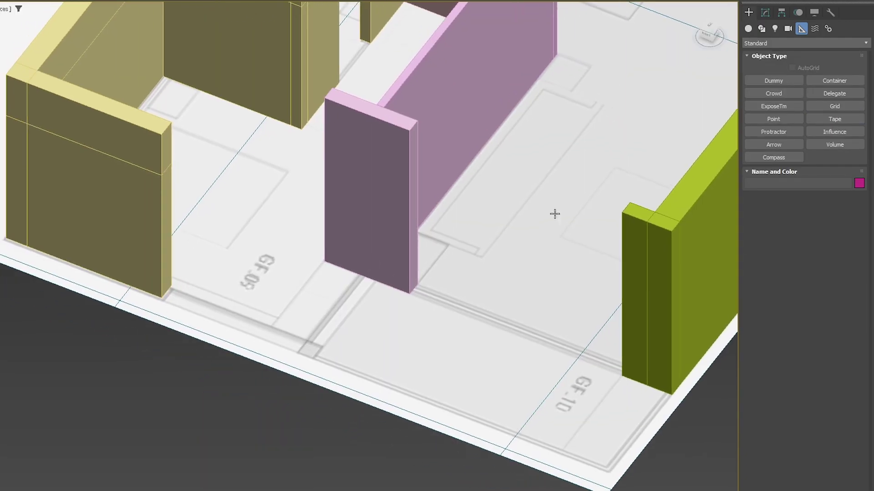
left_click(748, 29)
left_click(783, 78)
scroll(310, 334, "up", 5)
left_click_drag(318, 386, 304, 348)
scroll(304, 349, "down", 5)
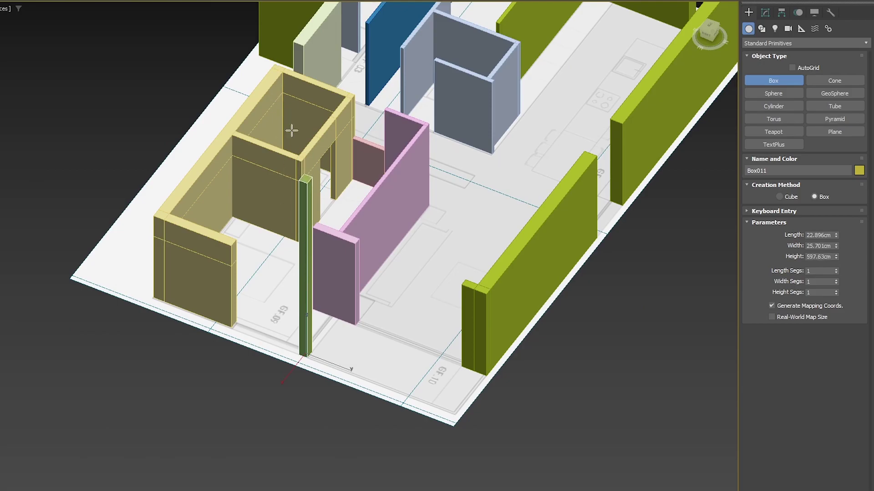
left_click(300, 155)
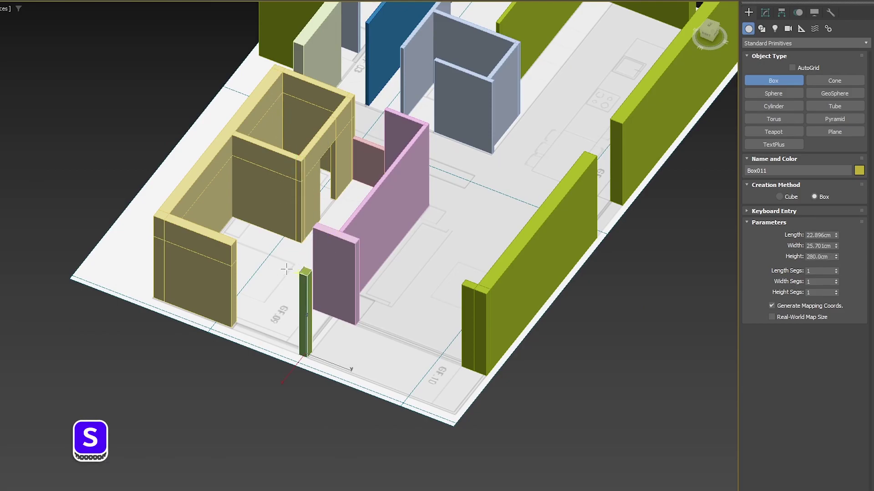
Examine the modelled interior walls around the blue-grey room against the reference photo of the suspended cabinet volume.
middle_click_drag(286, 270, 277, 309, "alt")
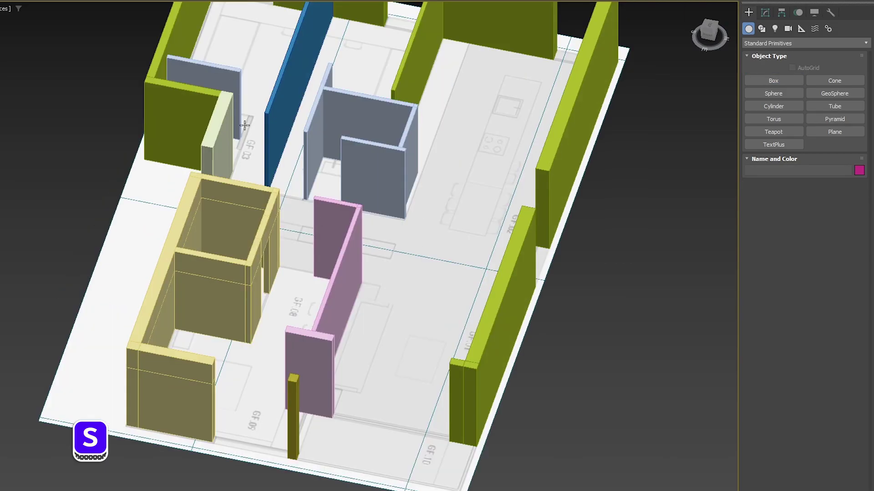
middle_click_drag(244, 127, 166, 309, "alt")
middle_click_drag(230, 400, 343, 223, "alt")
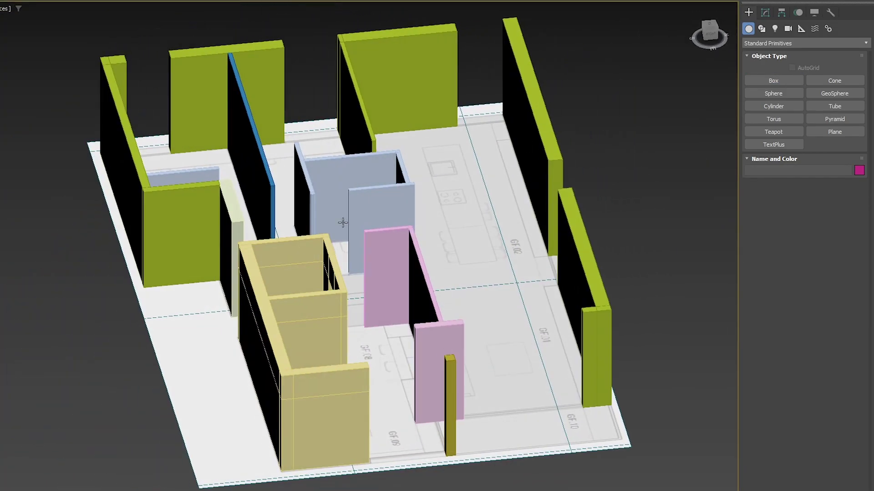
scroll(343, 223, "up", 5)
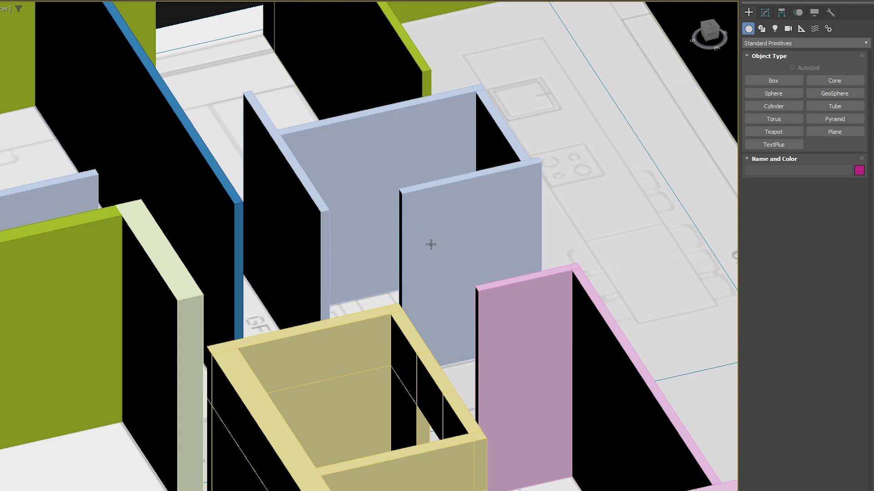
middle_click_drag(345, 220, 304, 234, "alt")
middle_click_drag(172, 248, 277, 241)
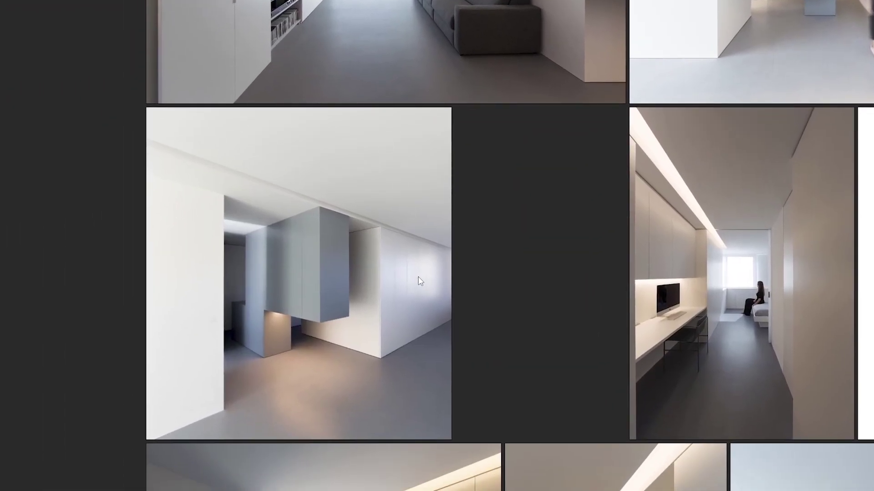
scroll(295, 344, "up", 5)
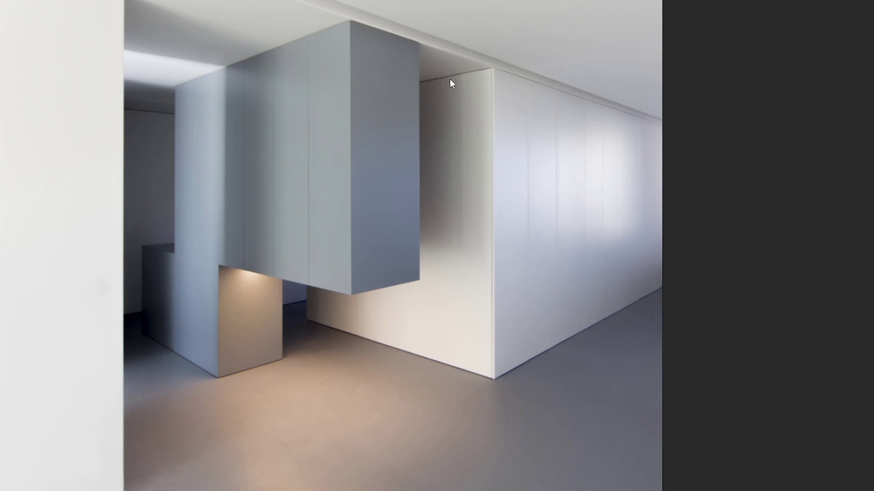
key("ctrl+f")
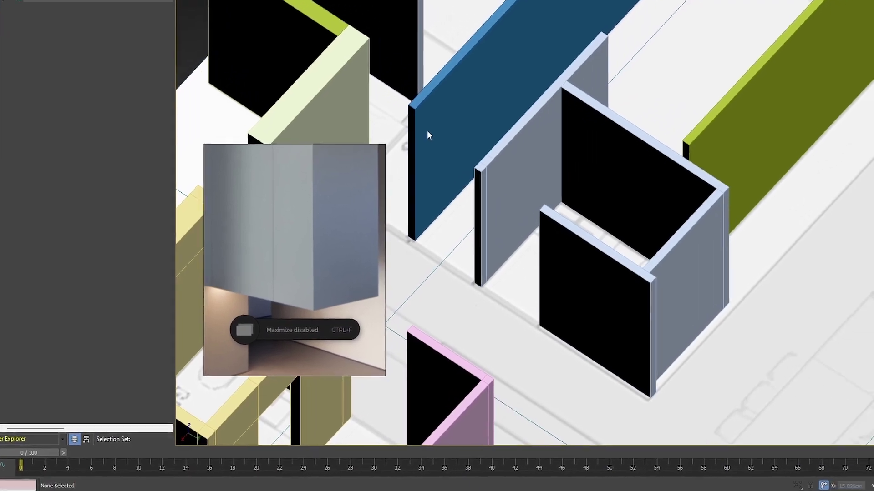
scroll(196, 269, "down", 3)
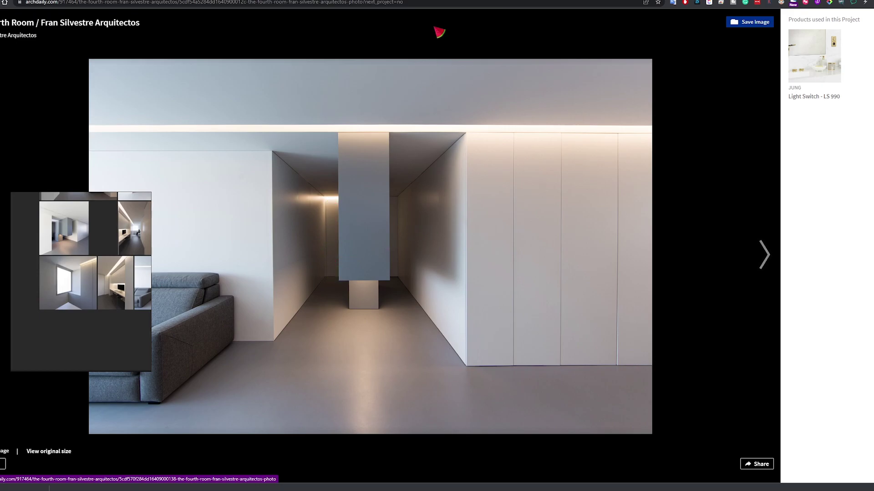
Move the reference gallery window aside and inspect the yellow room block with its doorway and the surrounding walls.
left_click_drag(434, 2, 709, 95)
middle_click_drag(309, 179, 412, 97)
scroll(413, 97, "down", 2)
left_click(353, 266)
scroll(350, 264, "up", 5)
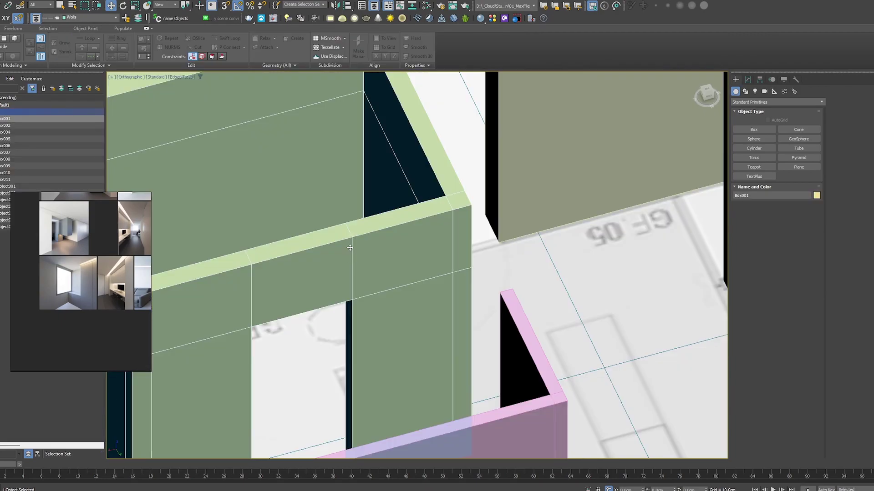
scroll(353, 264, "down", 5)
scroll(498, 275, "down", 3)
middle_click_drag(497, 275, 485, 288)
middle_click_drag(419, 319, 431, 267)
scroll(337, 299, "up", 4)
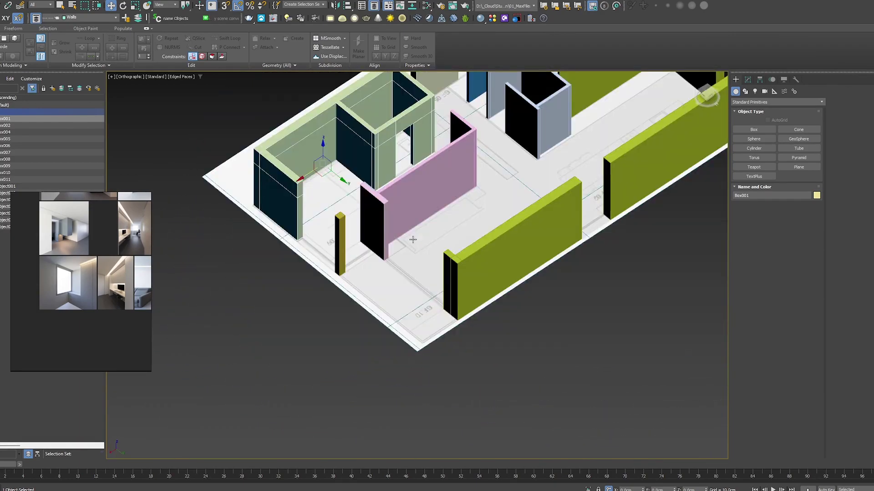
Switch to the ArchDaily gallery of The Fourth Room, maximize it and look through the interior photos.
mouse_move(386, 490)
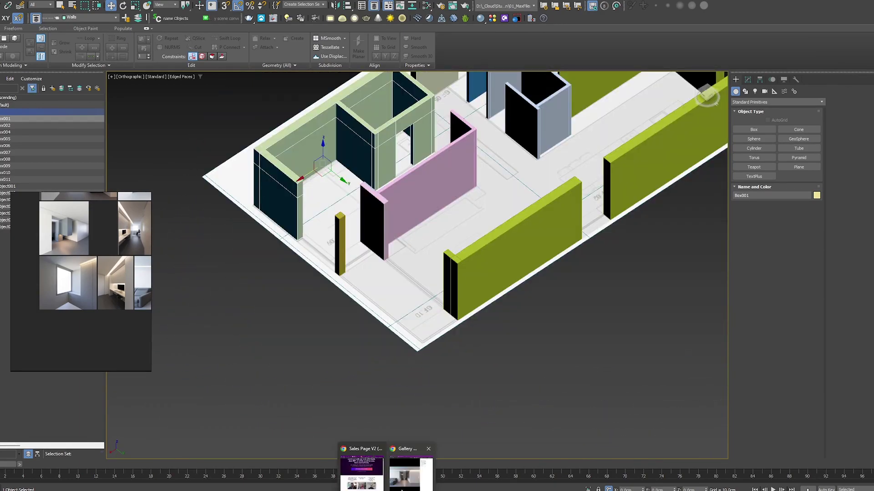
left_click(412, 469)
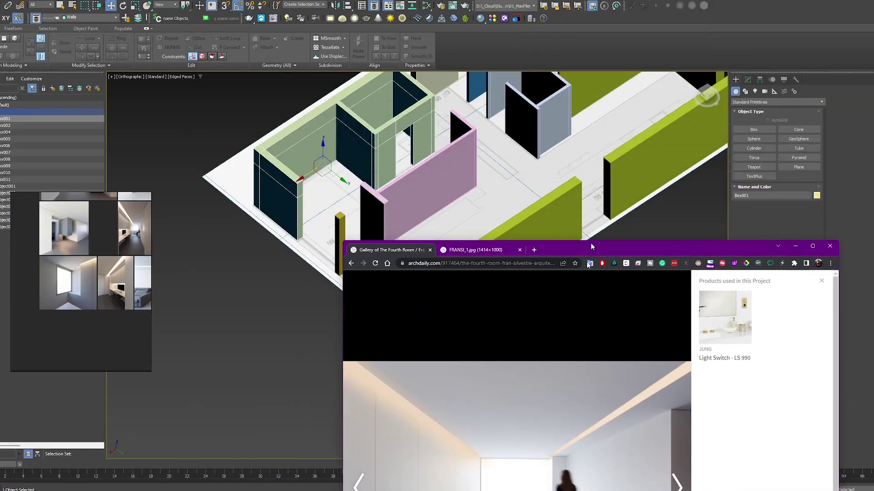
left_click_drag(591, 246, 519, 307)
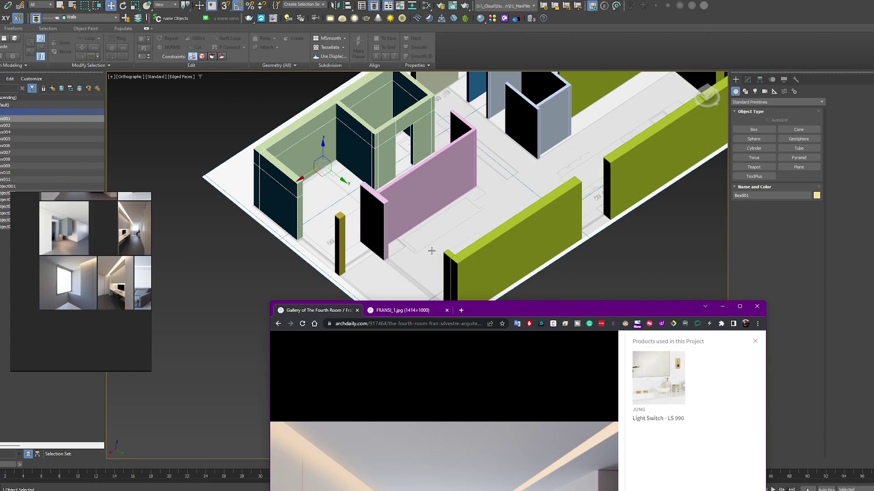
double_click(505, 311)
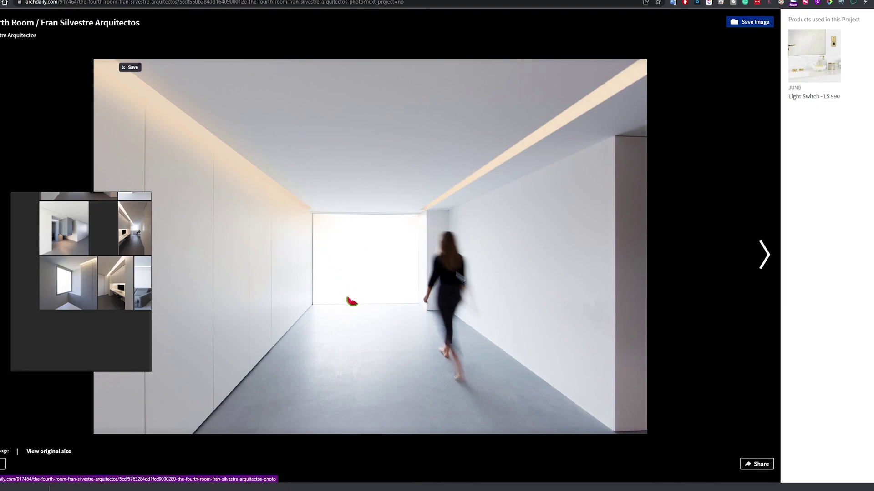
key("Left")
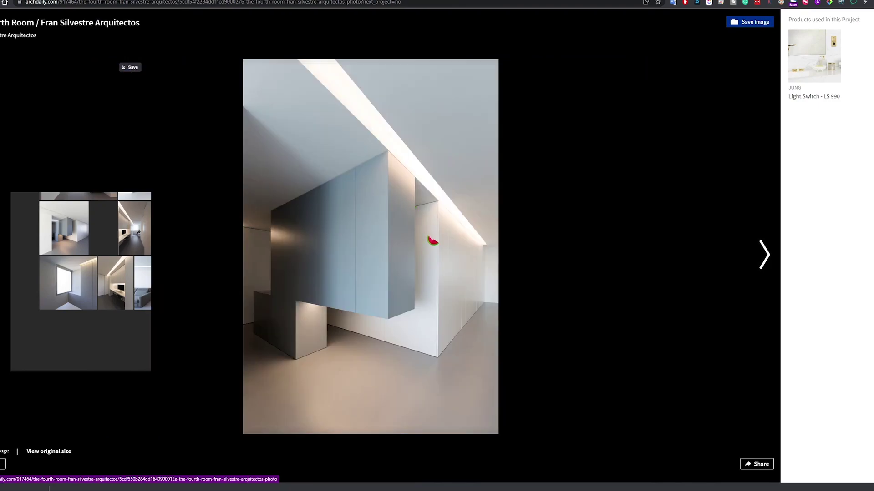
key("Right")
key("Right")
key("Right")
key("Right")
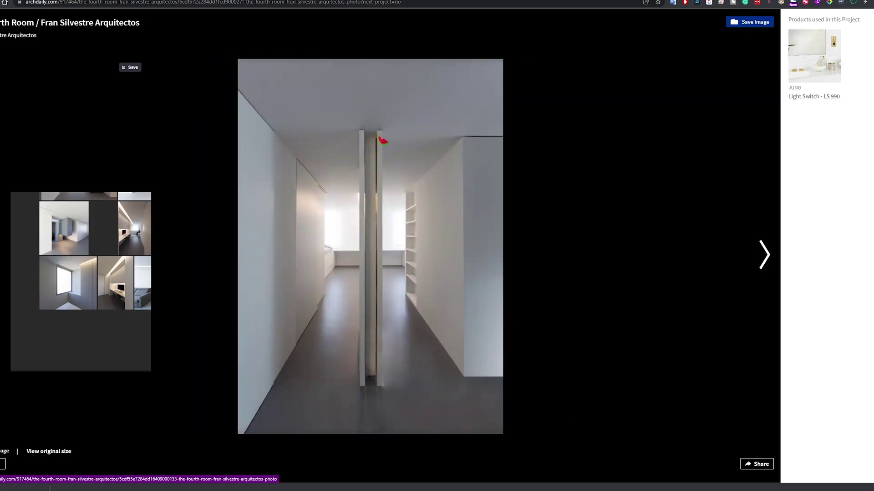
Compare the corridor walls between GF.03 and GF.05 in the 3ds Max model with the gallery's corridor photos.
key("alt+Tab")
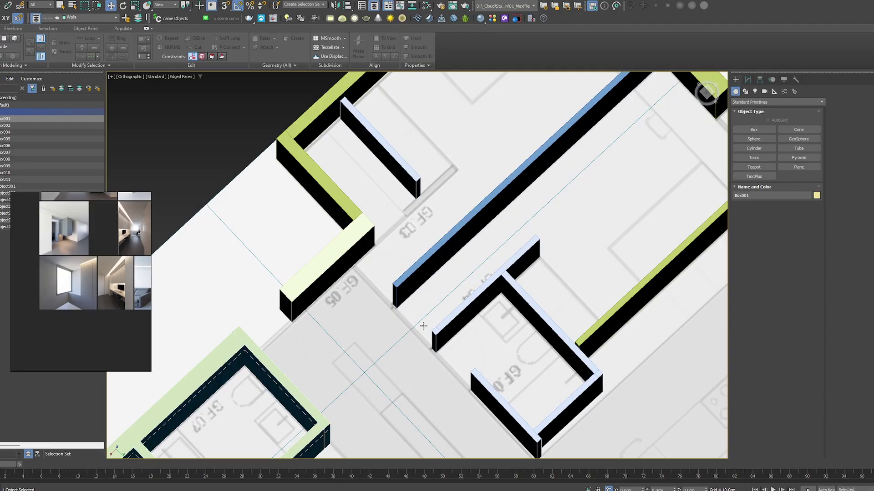
key("alt+Tab")
key("Right")
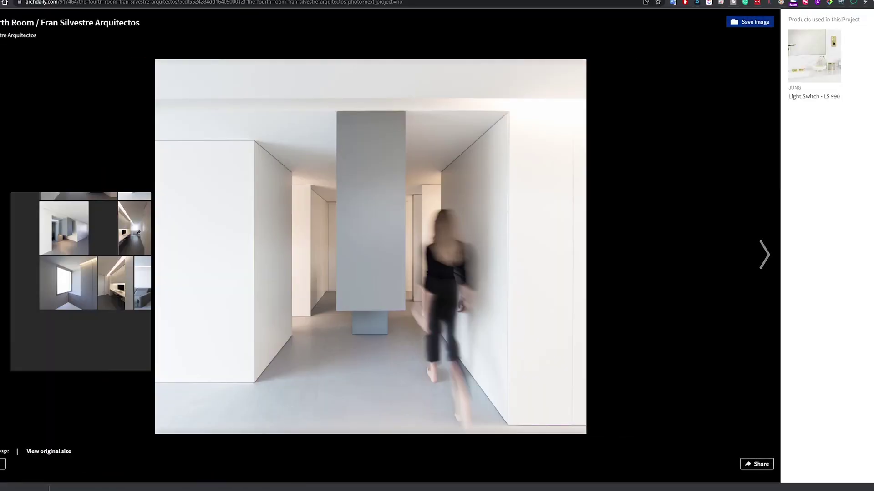
key("alt+Tab")
scroll(441, 260, "down", 5)
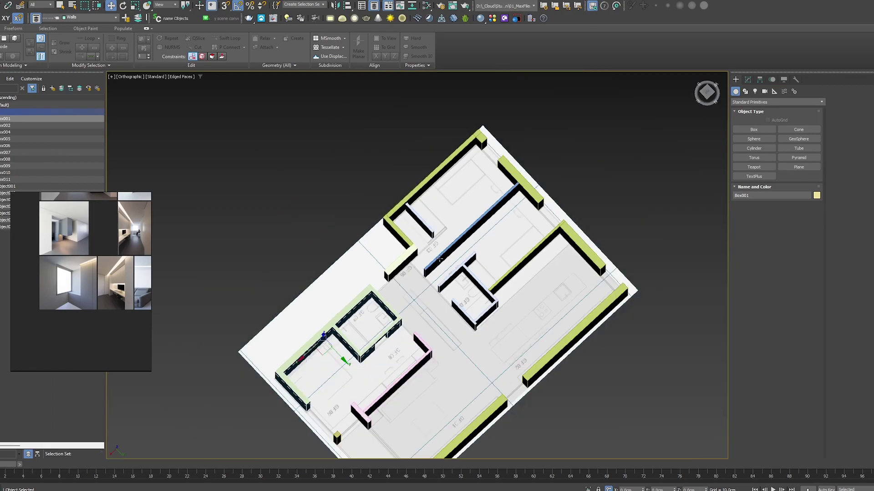
middle_click_drag(441, 261, 441, 214, "alt")
Isolate the yellow L-shaped wall block with the small room, frame it and enter polygon editing.
left_click(673, 398)
left_click(391, 274)
key("z")
key("alt+q")
key("4")
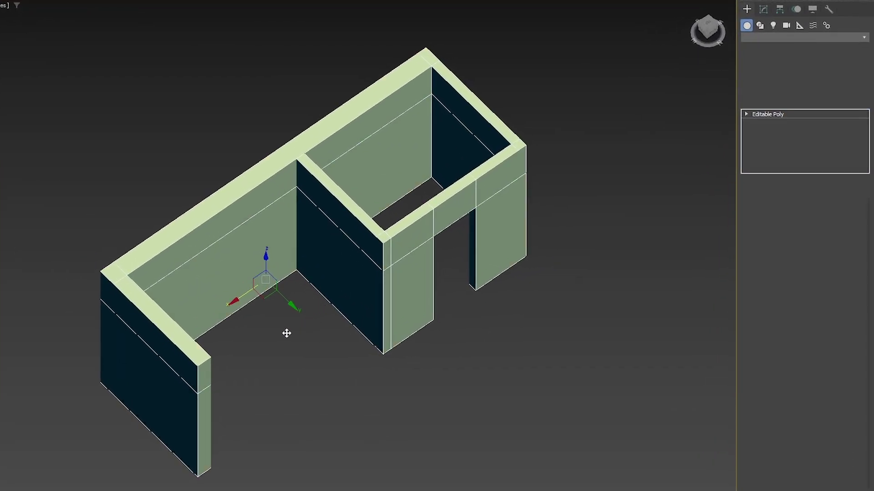
mouse_move(284, 337)
middle_mouse_down("alt")
mouse_move(324, 356)
mouse_move(361, 464)
middle_mouse_up("alt")
key("4")
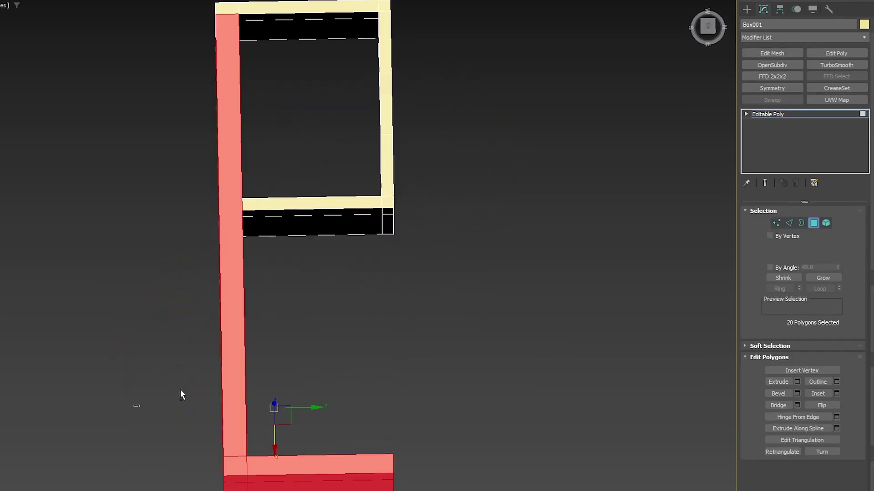
Detach the polygons of the free-standing short end wall and of the long outer wall as separate objects.
left_click_drag(180, 390, 291, 318, "alt")
scroll(448, 293, "down", 3)
key("alt+d")
left_click(392, 255)
left_click(392, 256)
left_click_drag(557, 331, 245, 480)
left_click_drag(518, 81, 519, 81, "alt")
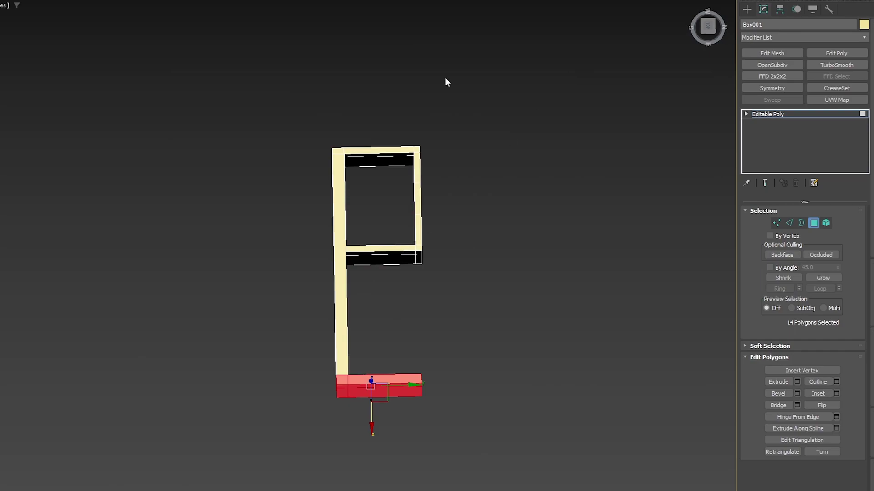
left_click_drag(186, 302, 186, 302, "alt")
middle_click_drag(410, 307, 422, 317, "alt")
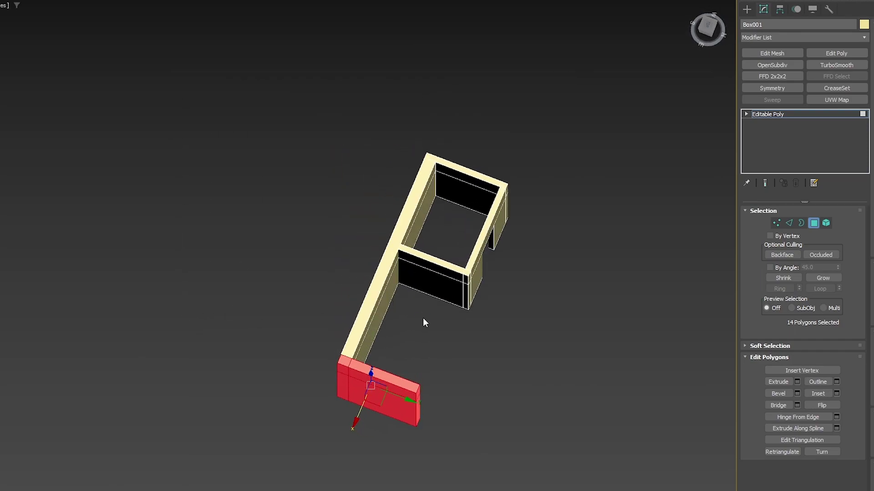
key("d")
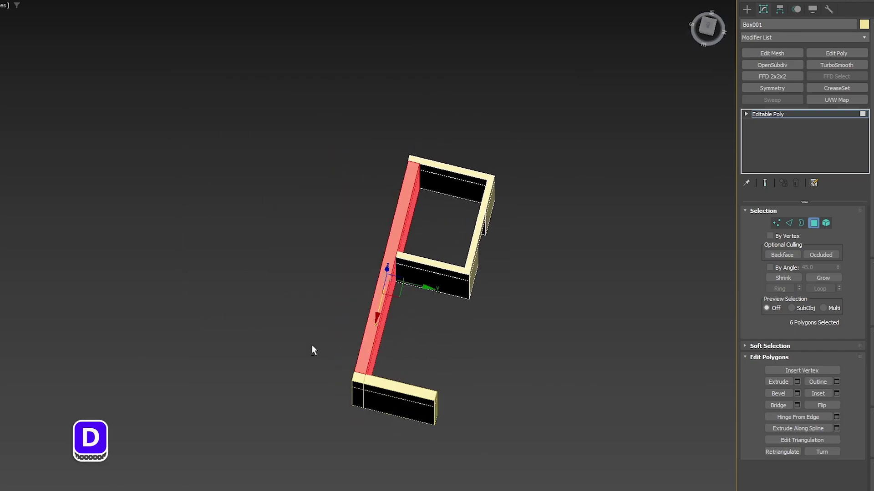
middle_click_drag(310, 345, 413, 159, "alt")
key("d")
Select all polygons of the small room's outer end wall, including its corner sections.
left_click(384, 239)
left_click_drag(382, 133, 452, 205)
scroll(452, 205, "up", 4)
middle_click_drag(451, 206, 500, 128, "alt")
scroll(484, 122, "up", 2)
left_click_drag(572, 85, 212, 222)
left_click_drag(390, 329, 387, 330, "alt")
Examine from several sides how the small room's end wall meets the long outer wall and the doorway wall.
middle_click_drag(387, 329, 363, 207, "alt")
middle_click_drag(364, 207, 334, 369)
middle_click_drag(419, 162, 426, 179, "alt")
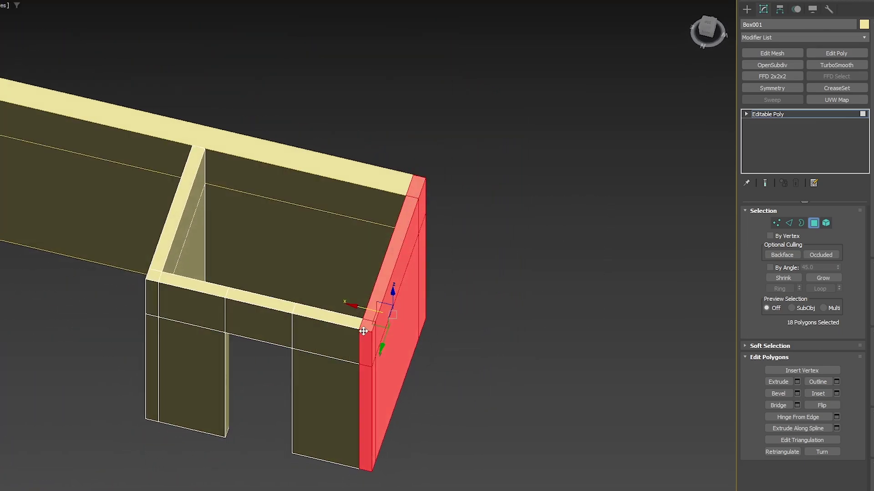
middle_click_drag(414, 179, 430, 186, "alt")
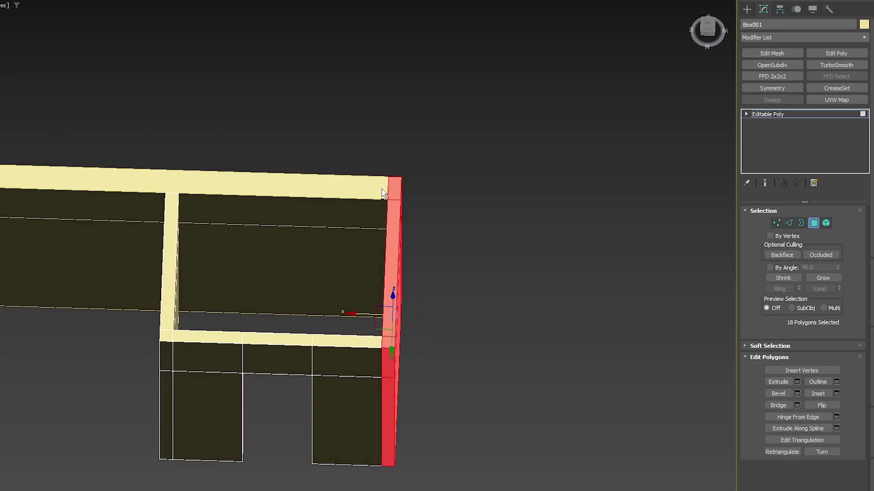
middle_click_drag(382, 190, 222, 189, "alt")
middle_click_drag(521, 283, 284, 407)
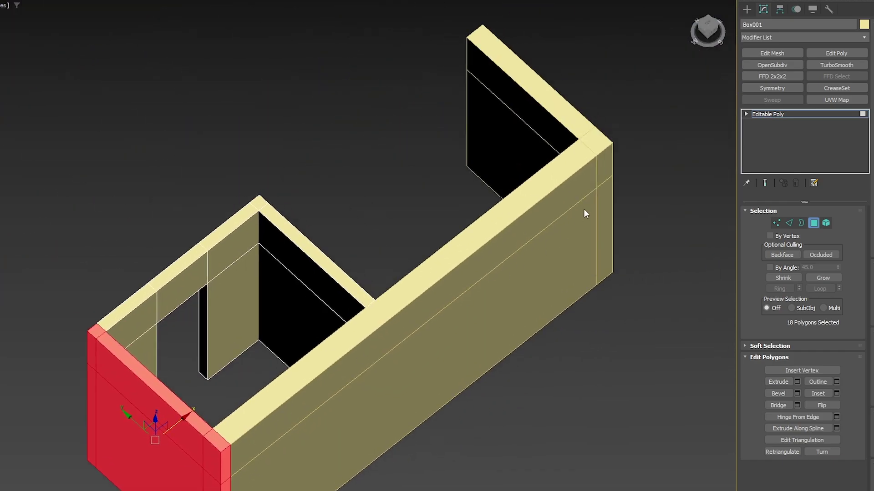
middle_click_drag(346, 339, 439, 184, "alt")
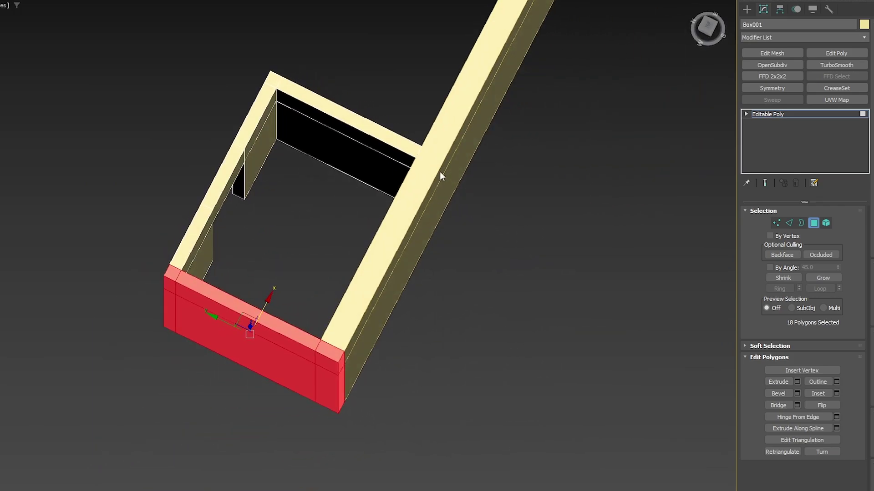
Select all polygons of the room walls remaining in Box001 and isolate the object.
left_click_drag(141, 358, 142, 359)
middle_click_drag(150, 346, 462, 311, "alt")
scroll(323, 286, "down", 2)
scroll(394, 301, "up", 1)
scroll(394, 302, "down", 2)
key("alt+q")
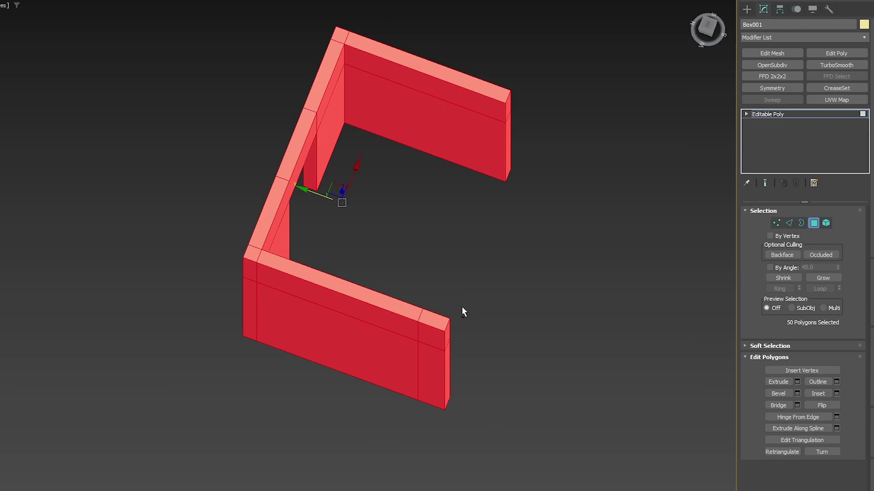
Detach the polygons of the partition wall opposite the small room's end wall as a separate object.
scroll(461, 306, "down", 2)
middle_click_drag(460, 306, 429, 347, "alt")
left_click(432, 345)
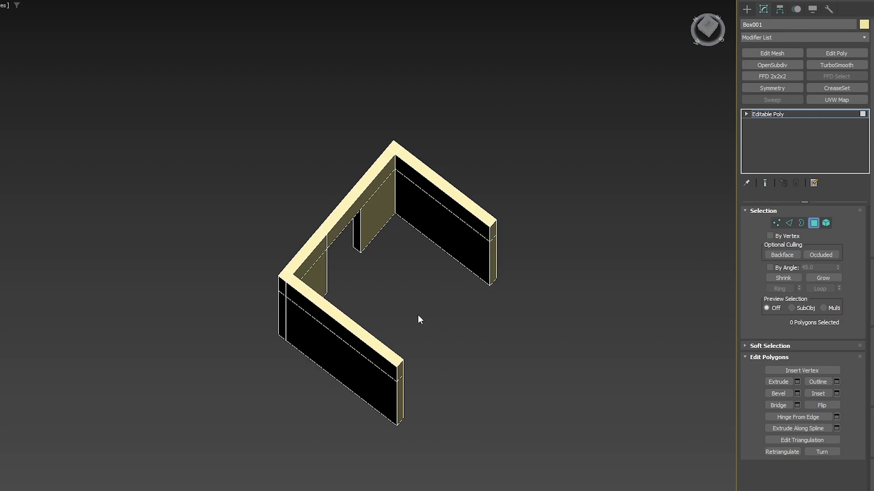
middle_click_drag(454, 310, 455, 286, "alt")
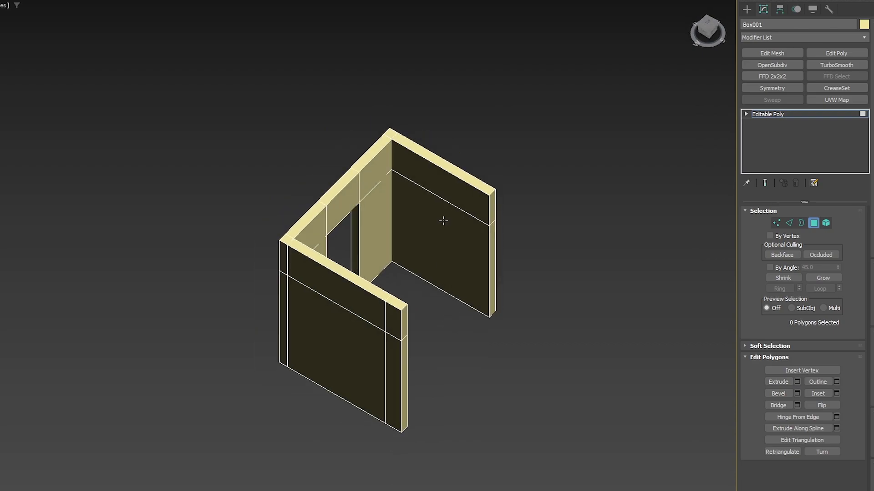
scroll(452, 244, "up", 3)
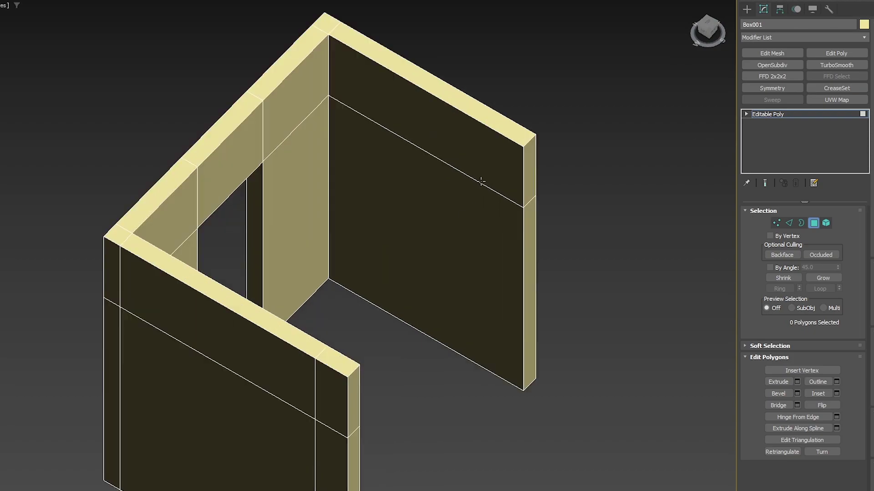
scroll(481, 181, "down", 3)
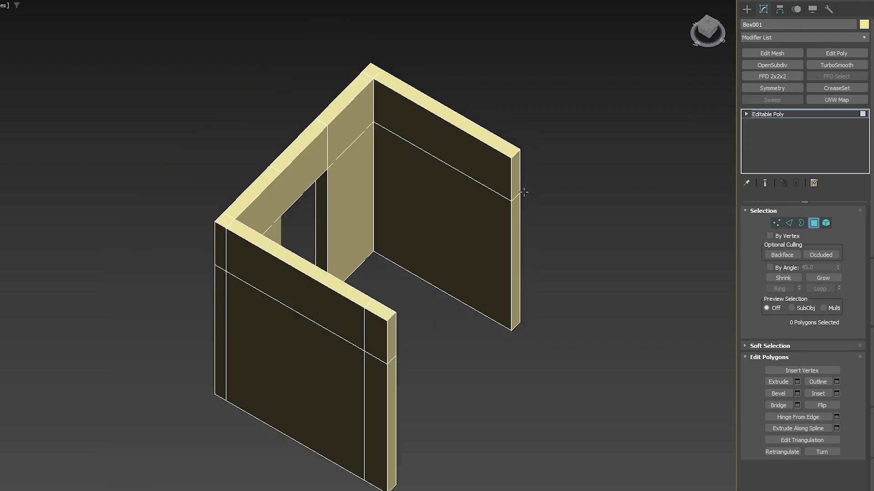
left_click_drag(480, 368, 479, 368)
middle_click_drag(474, 294, 485, 304, "alt")
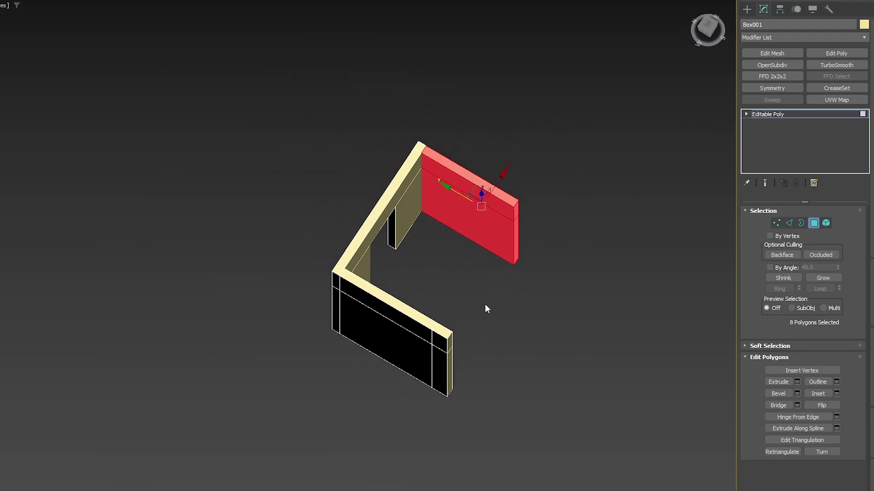
key("d")
left_click(376, 244)
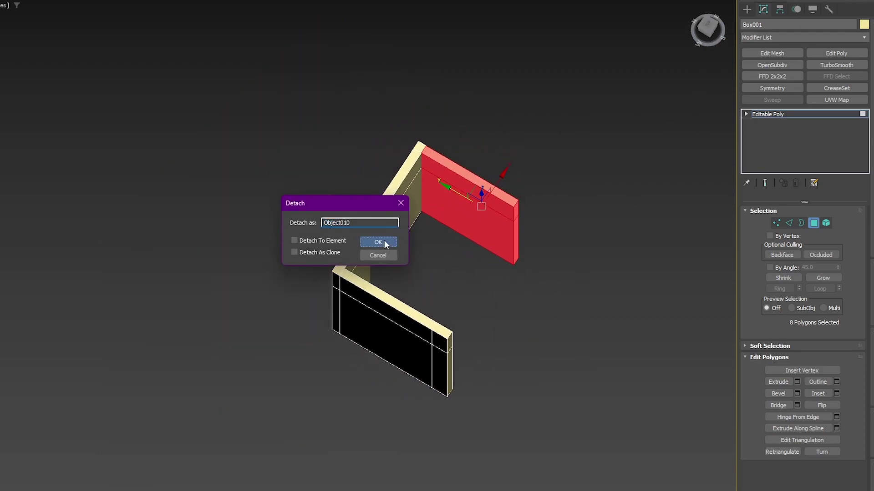
left_click(382, 242)
Select the end wall's inner face, exit isolation and inspect the wall's junctions around GF.05 and GF.07.
middle_click_drag(394, 262, 316, 238, "alt")
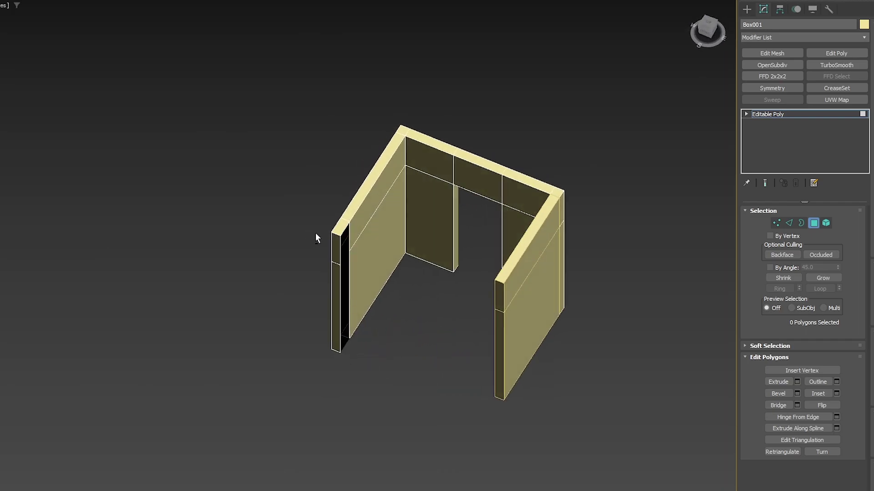
scroll(387, 247, "up", 2)
left_click(309, 259)
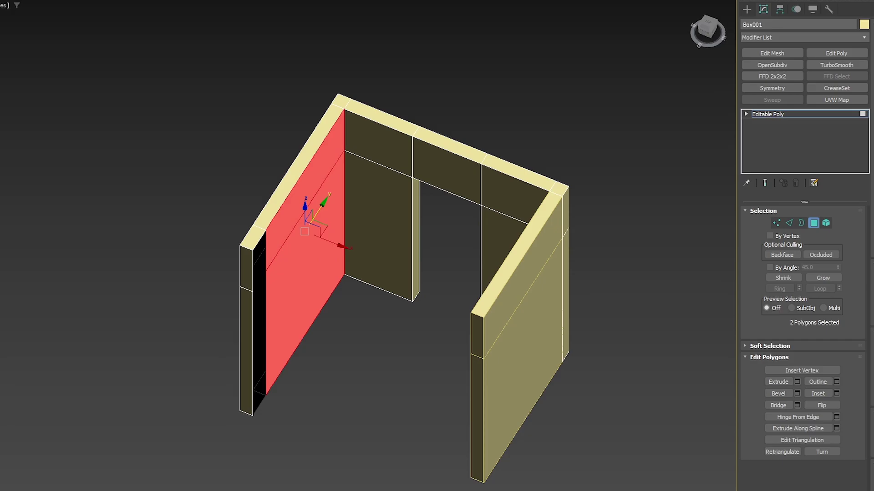
key("alt+q")
middle_click_drag(364, 159, 156, 221, "alt")
left_click(260, 219)
left_click(267, 262, "ctrl")
middle_click_drag(266, 261, 327, 185, "alt")
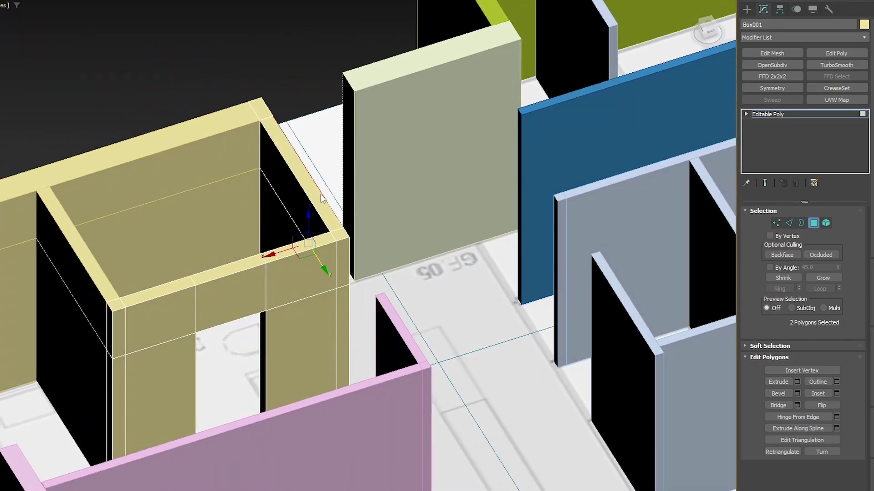
middle_click_drag(272, 241, 389, 273, "alt")
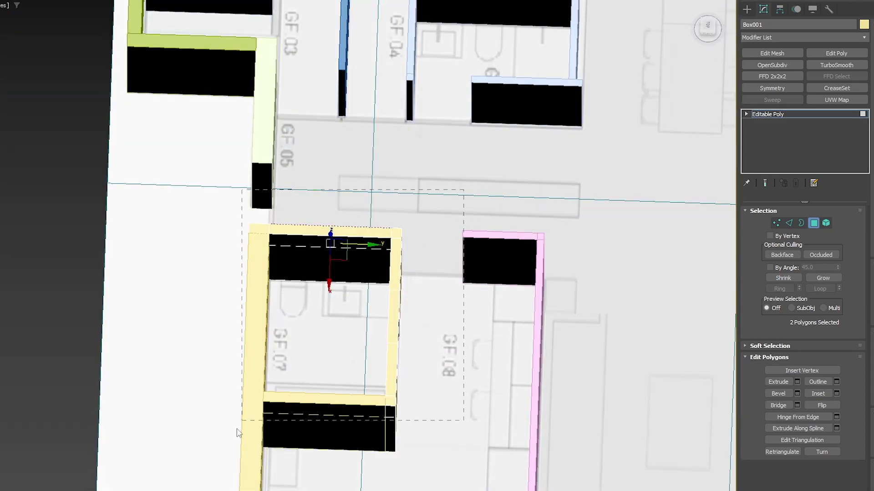
Detach the doorway wall's polygons between GF.07 and GF.08, leaving the end wall's corner section out.
left_click_drag(237, 430, 240, 426)
middle_click_drag(303, 327, 279, 303, "alt")
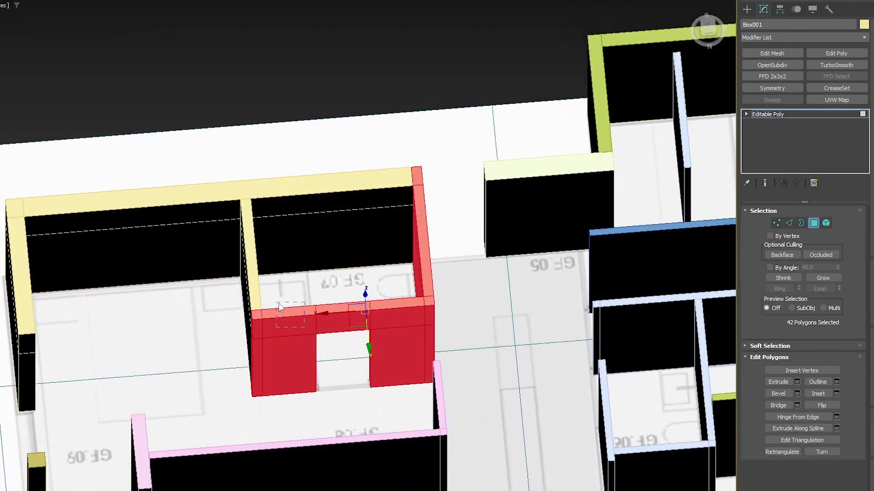
left_click_drag(279, 303, 277, 303)
middle_click_drag(278, 303, 226, 308, "alt")
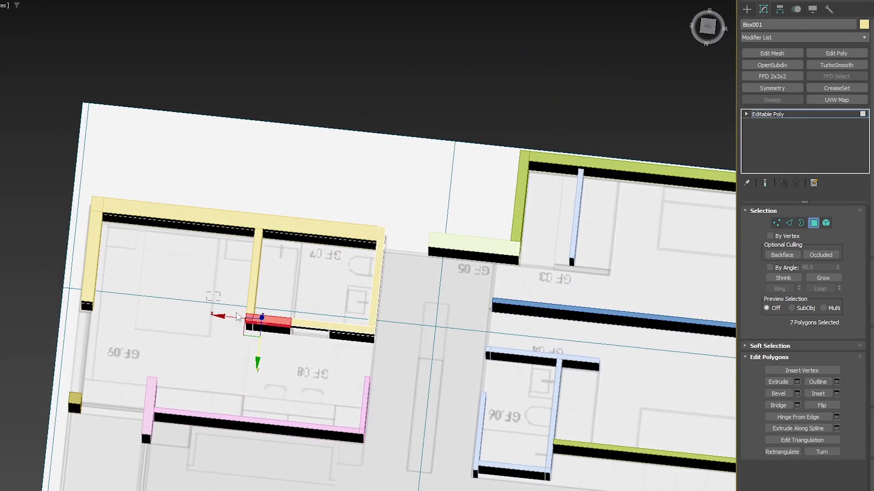
left_click_drag(337, 385, 338, 383)
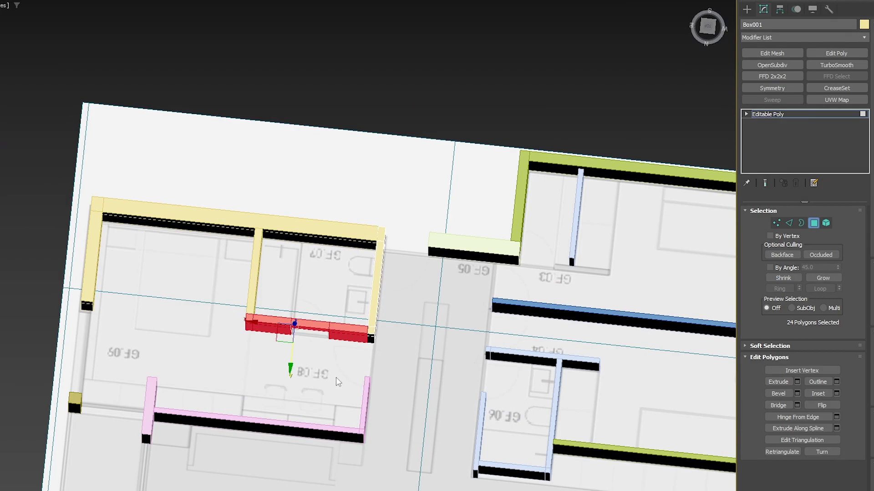
scroll(351, 330, "up", 5)
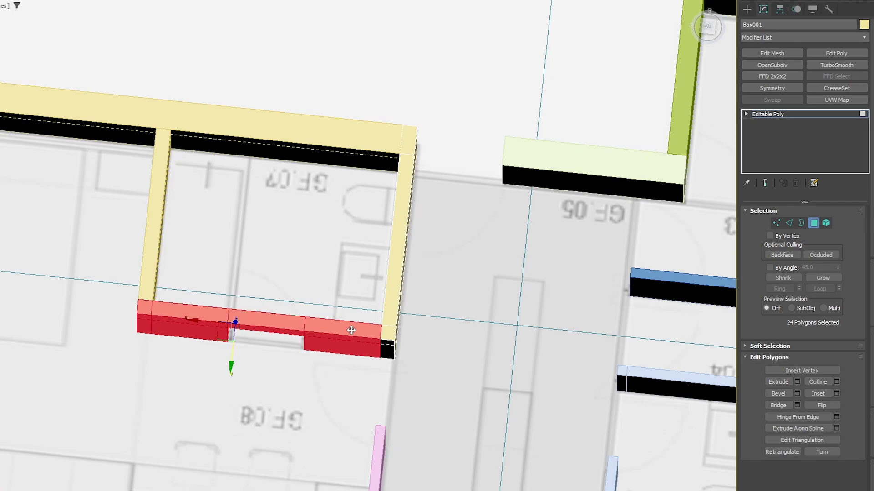
scroll(351, 330, "down", 6)
middle_click_drag(351, 330, 416, 319, "alt")
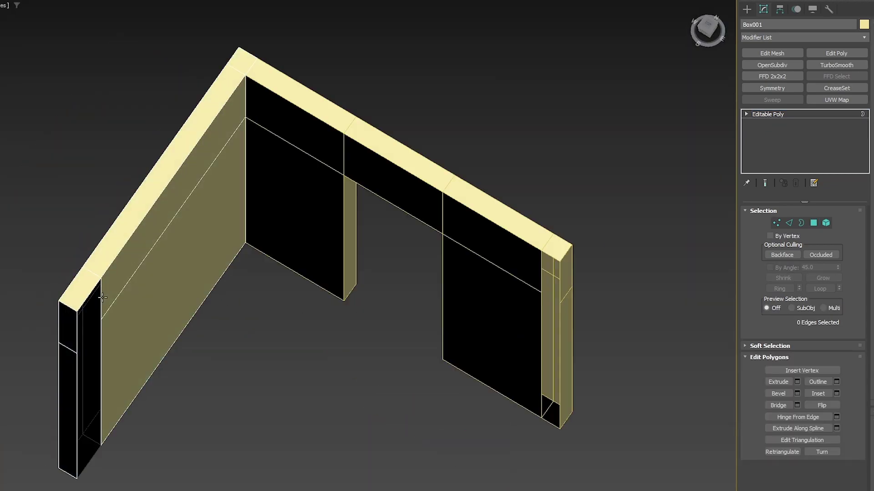
Try capping the open border at the end wall's edge and connecting the two vertices at door-head height.
key("3")
left_click(103, 295)
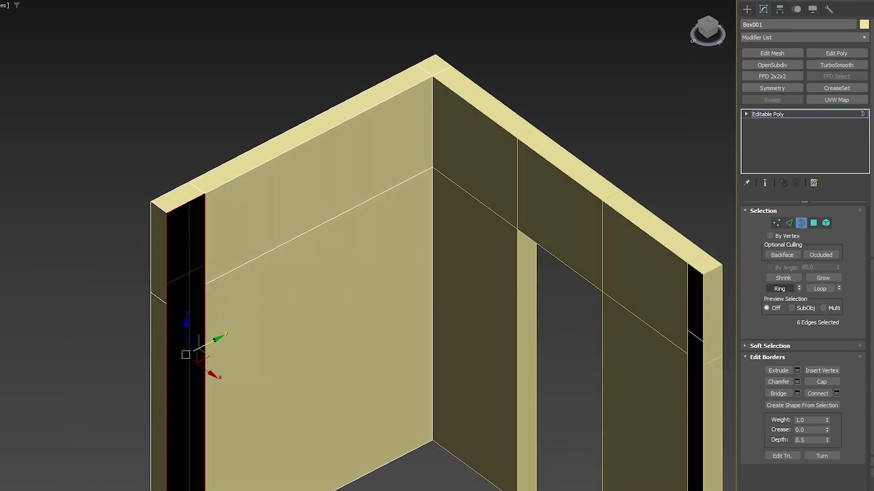
left_click(820, 382)
scroll(200, 223, "up", 3)
key("1")
left_click(258, 185)
left_click(205, 213, "ctrl")
key("ctrl+shift+e")
left_click(300, 156)
key("3")
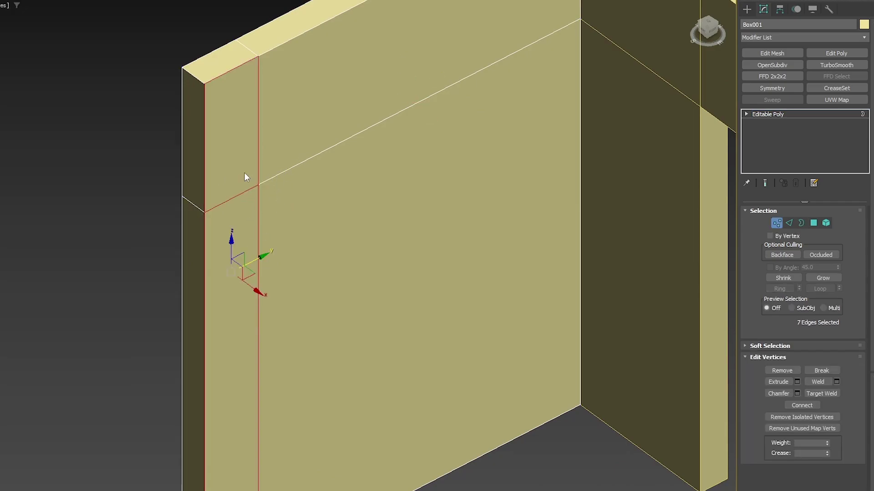
left_click(244, 173)
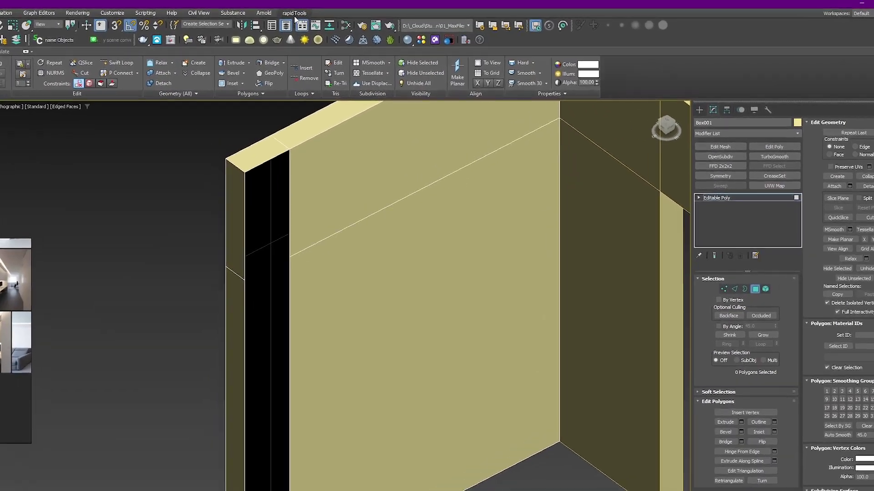
Cap the open border at the end wall's edge with rapidQCap from rapidTools.
left_click(294, 13)
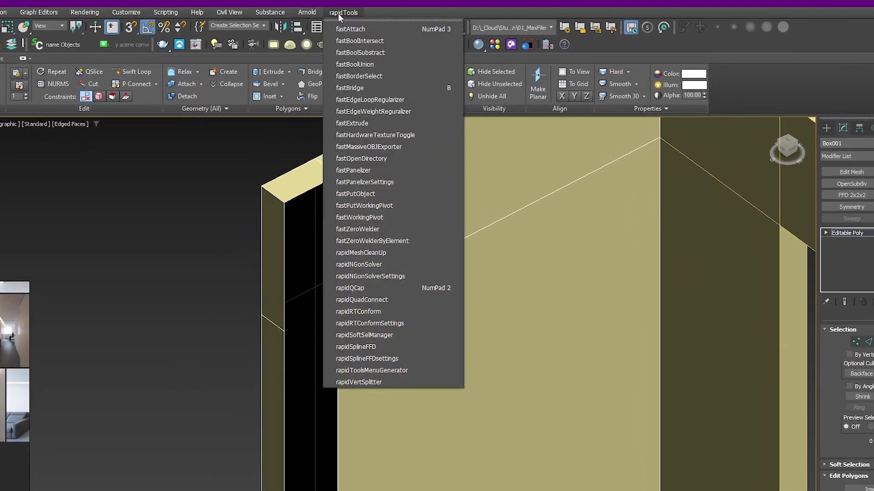
left_click(351, 288)
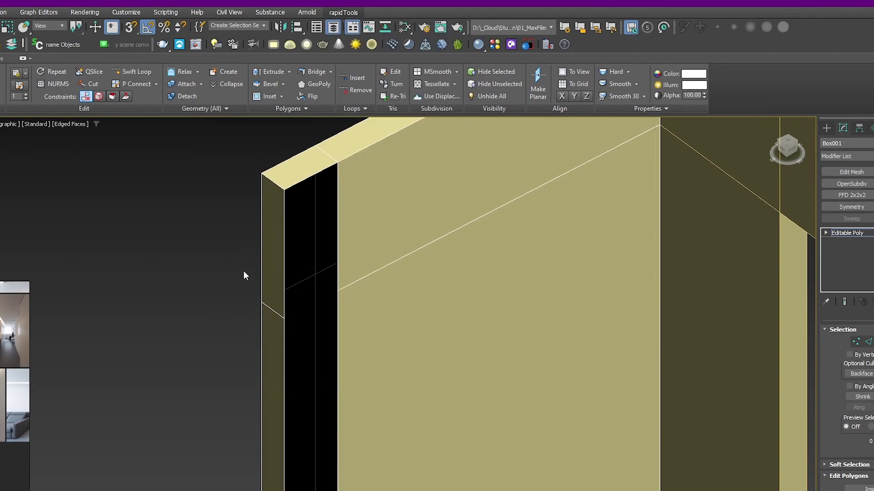
key("3")
left_click(302, 180)
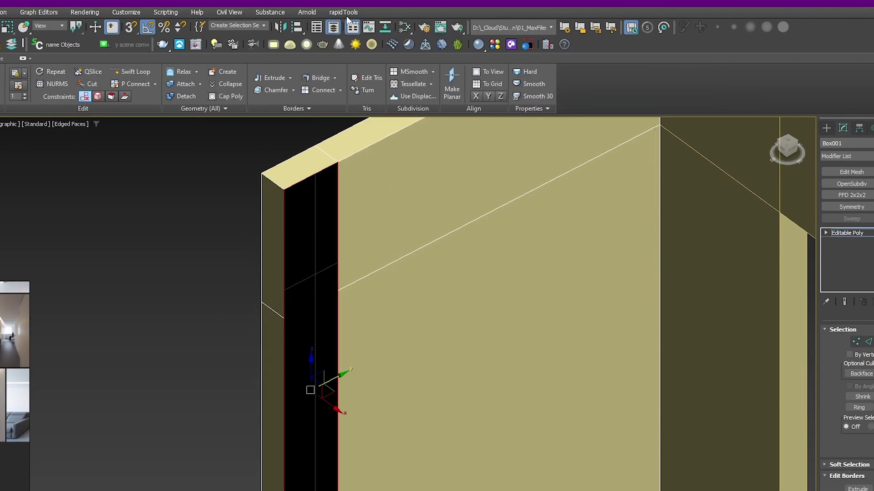
left_click(344, 12)
left_click(241, 291)
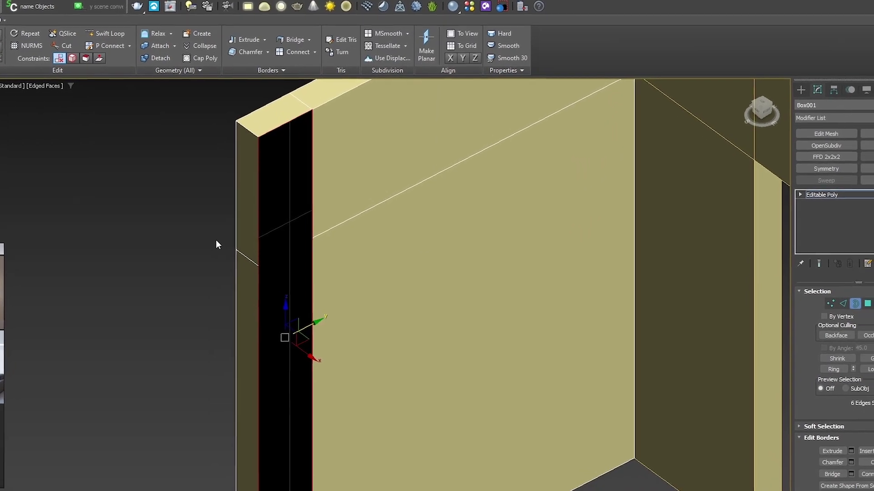
key("alt+p")
scroll(273, 227, "down", 5)
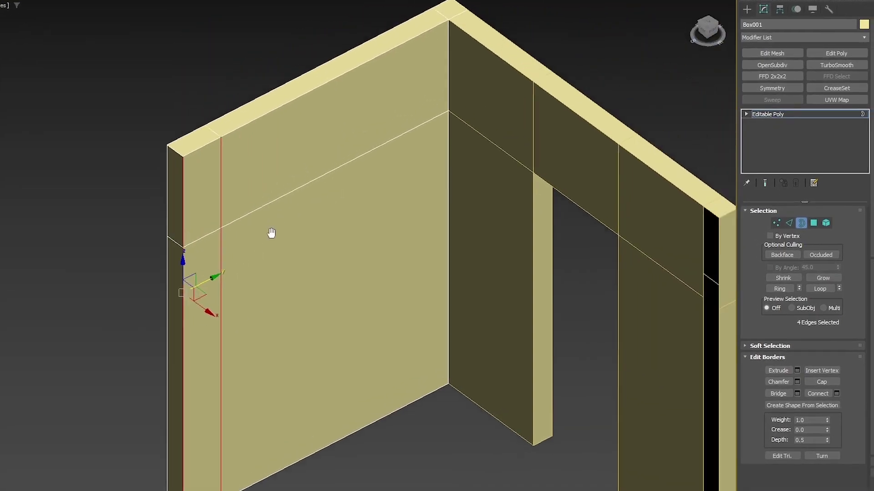
Remove the leftover vertical edge between the new cap and the end wall's inner face.
key("2")
left_click(221, 232)
key("ctrl+BackSpace")
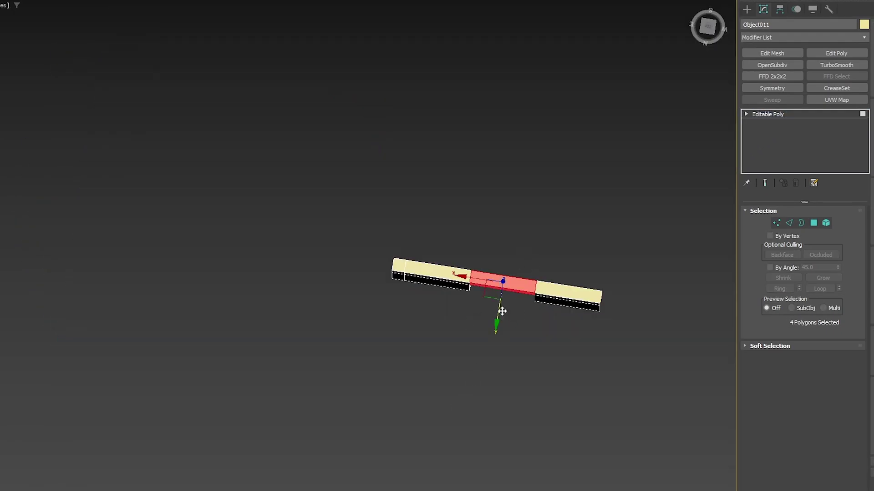
Delete the four polygons of the lintel above the doorway in the detached doorway wall.
key("Delete")
scroll(502, 312, "up", 6)
middle_click_drag(473, 257, 410, 214, "alt")
scroll(381, 293, "down", 3)
Cap the open borders on both wall pieces facing the doorway and return to object level.
key("3")
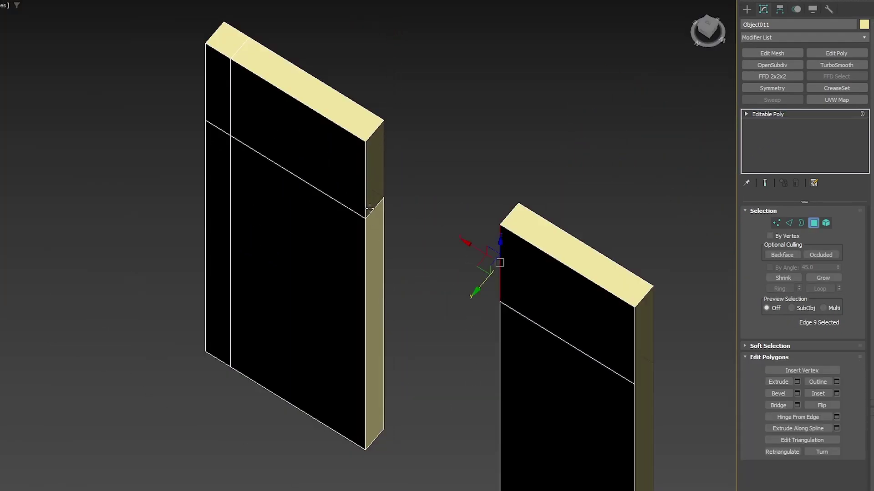
key("3")
left_click(392, 222)
middle_click_drag(435, 222, 512, 172, "alt")
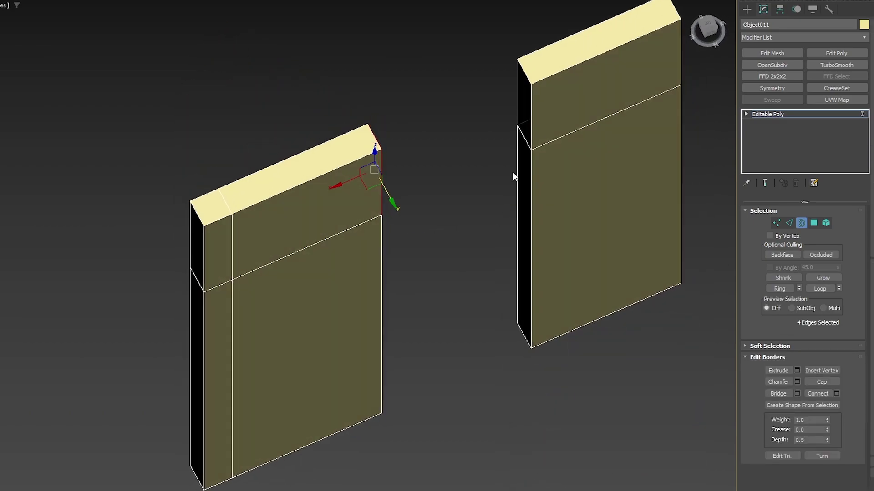
left_click(523, 138)
left_click(800, 113)
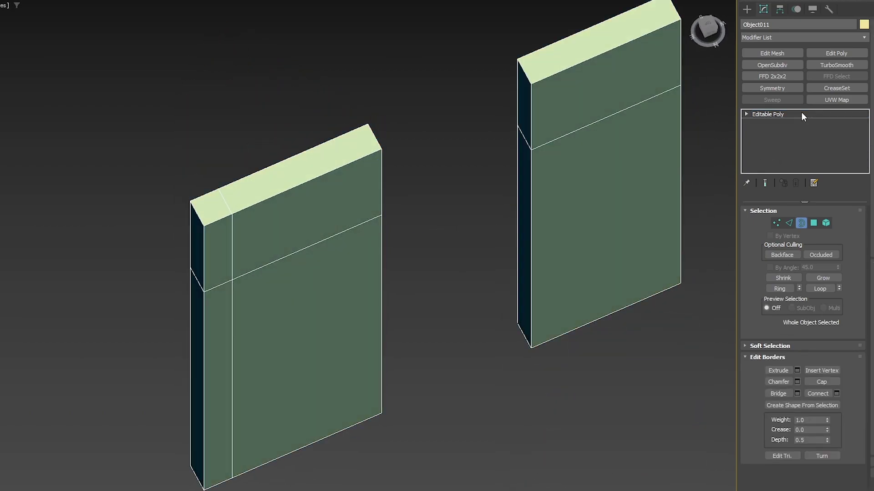
Exit isolation and examine the two doorway wall pieces and the pink wall against the floor plan.
key("alt+q")
scroll(465, 346, "down", 2)
scroll(488, 189, "down", 4)
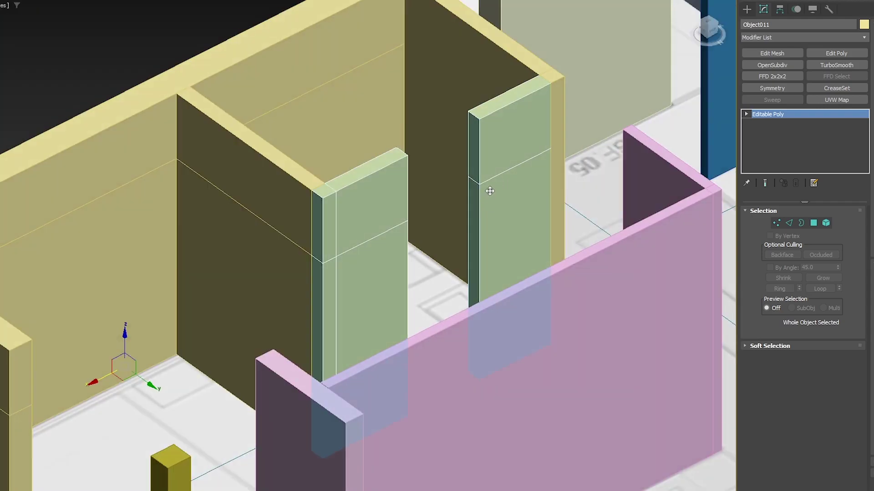
middle_click_drag(479, 187, 308, 314, "alt")
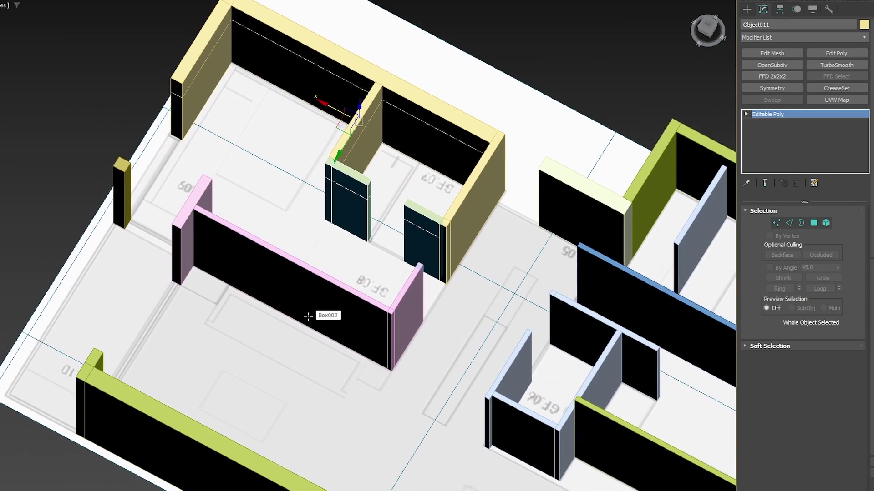
middle_click_drag(204, 289, 243, 282)
scroll(264, 253, "up", 2)
middle_click_drag(264, 253, 332, 293)
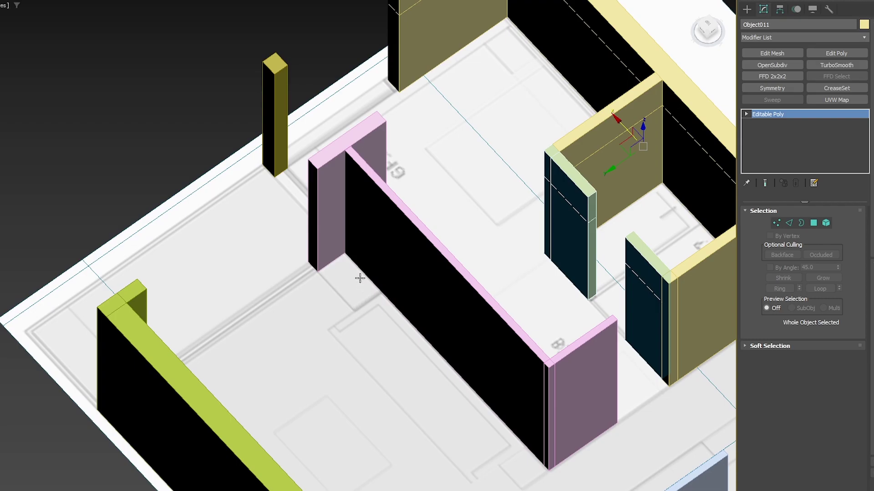
Switch to the browser, browse the ArchDaily photos of The Fourth Room project, and return to 3ds Max.
scroll(346, 296, "up", 2)
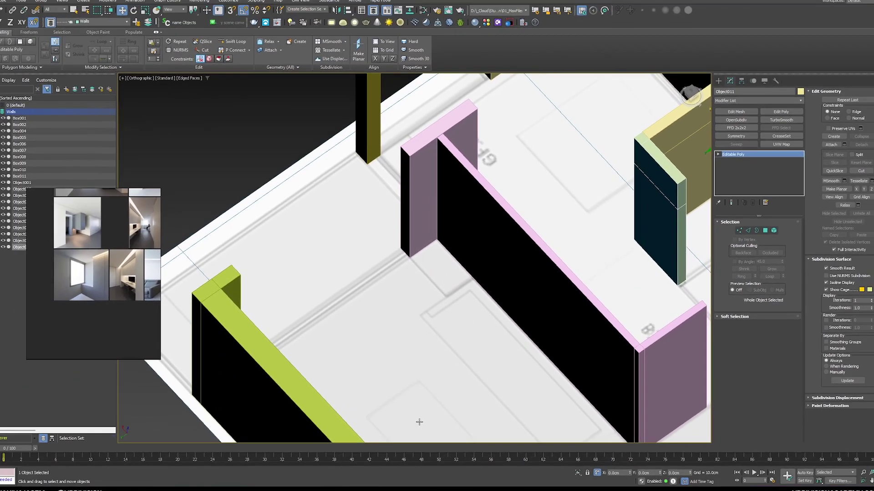
mouse_move(385, 489)
left_click(407, 455)
left_click(400, 215)
left_click(400, 215)
key("Right")
key("Right")
key("Right")
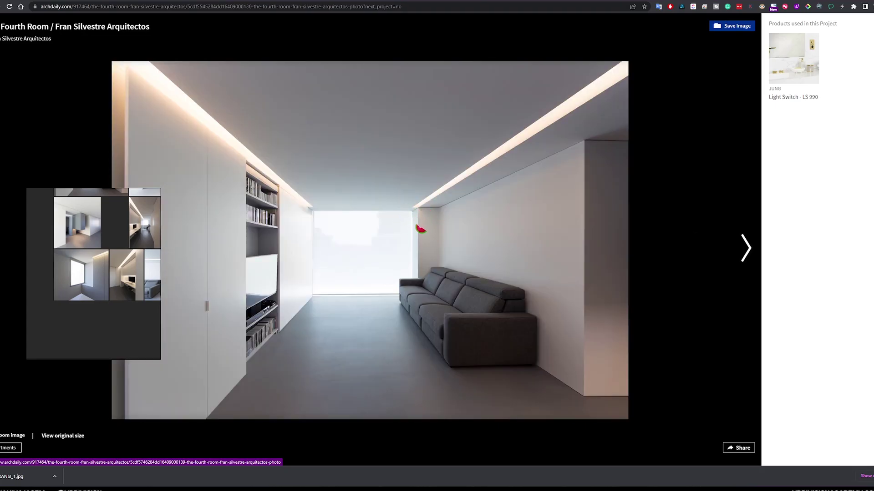
key("alt+Tab")
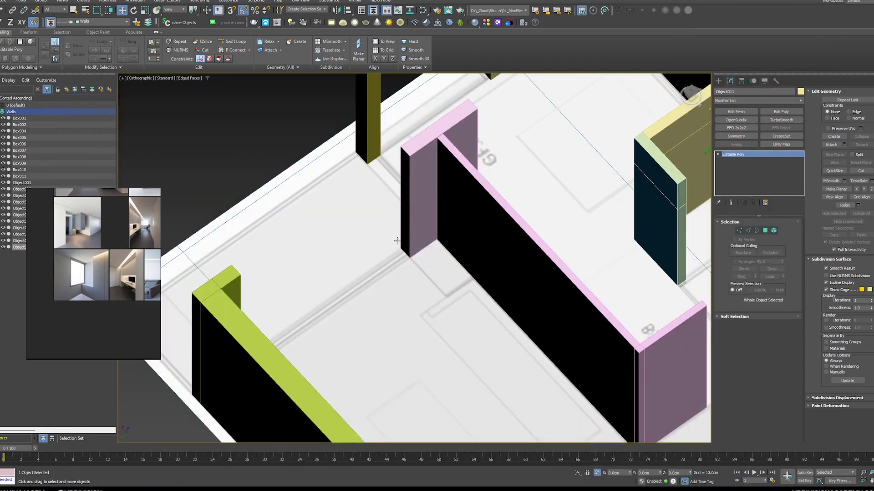
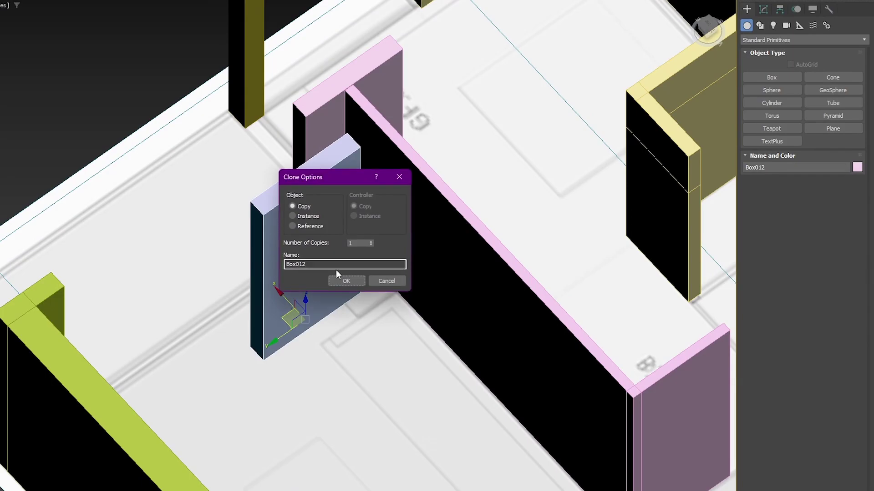
Snap the copied box against the pink end wall and apply a shared Edit Poly modifier to it and the adjoining long wall.
mouse_move(346, 128)
left_mouse_down()
mouse_move(348, 32)
mouse_move(343, 93)
left_mouse_up()
scroll(348, 85, "up", 6)
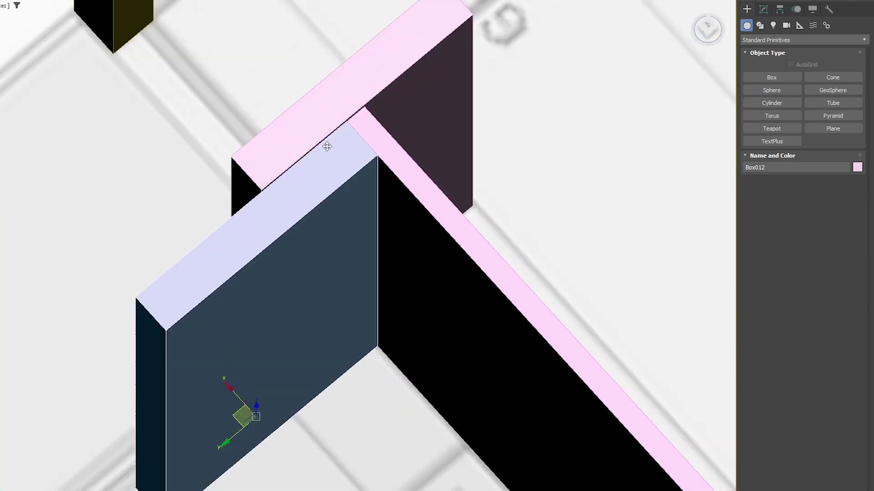
left_click(346, 232, "ctrl")
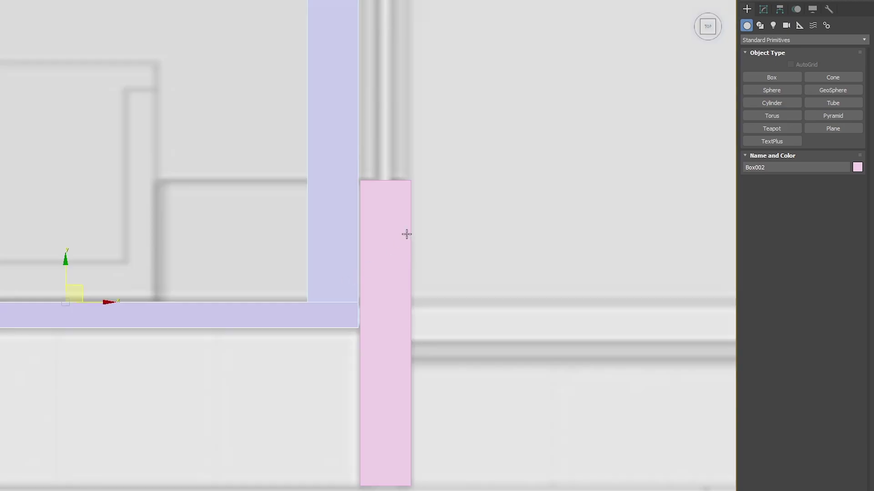
scroll(401, 236, "down", 2)
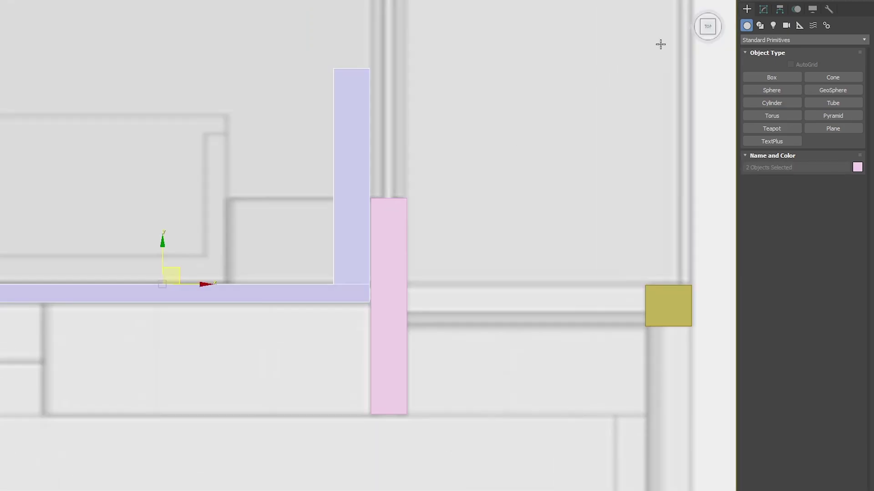
scroll(477, 186, "down", 2)
left_click(764, 10)
left_click(836, 53)
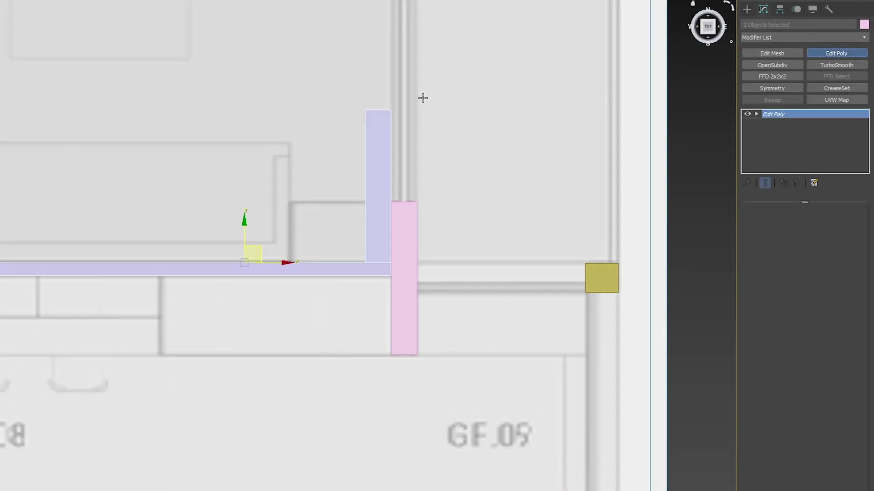
Select the vertices at the junction of the copied block and long wall and snap them to the pink end wall's face.
key("1")
left_click_drag(425, 85, 318, 322)
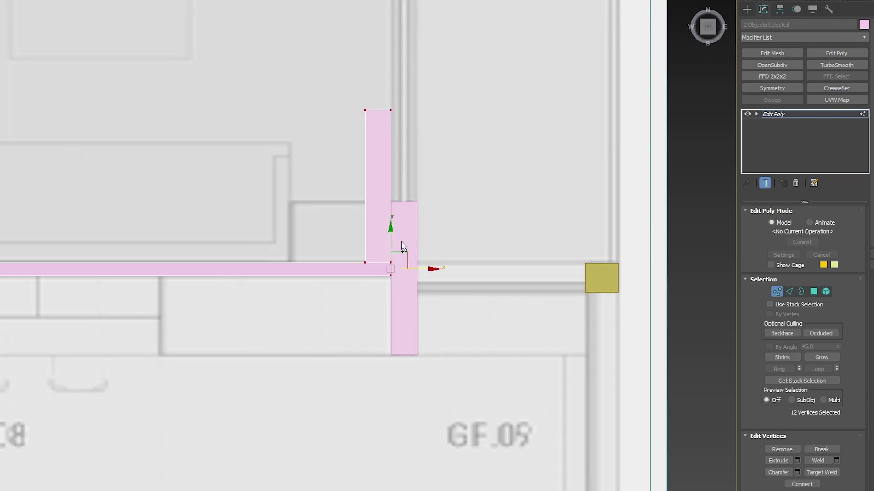
left_click_drag(402, 242, 400, 240)
scroll(398, 209, "up", 8)
scroll(343, 164, "down", 3)
scroll(343, 346, "up", 6)
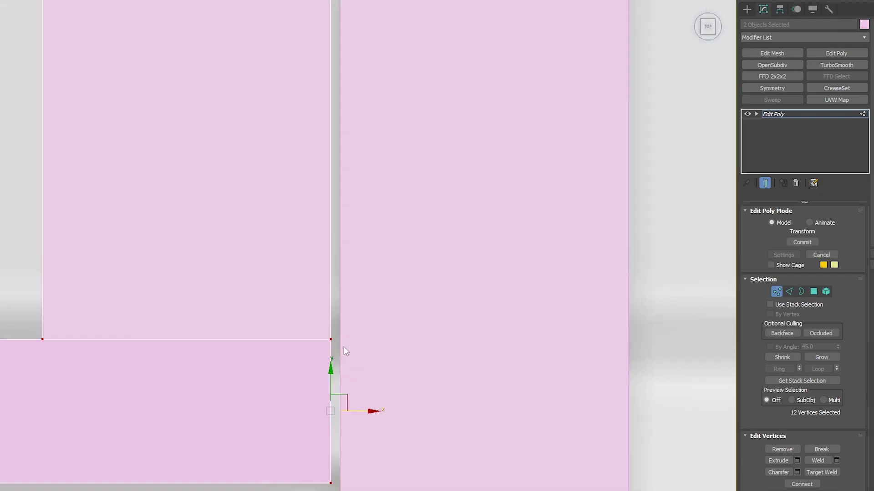
left_click_drag(328, 338, 340, 338)
Shorten the copied block to the pink end wall's edge and widen it to the outline drawn on the floor plan.
scroll(298, 339, "down", 8)
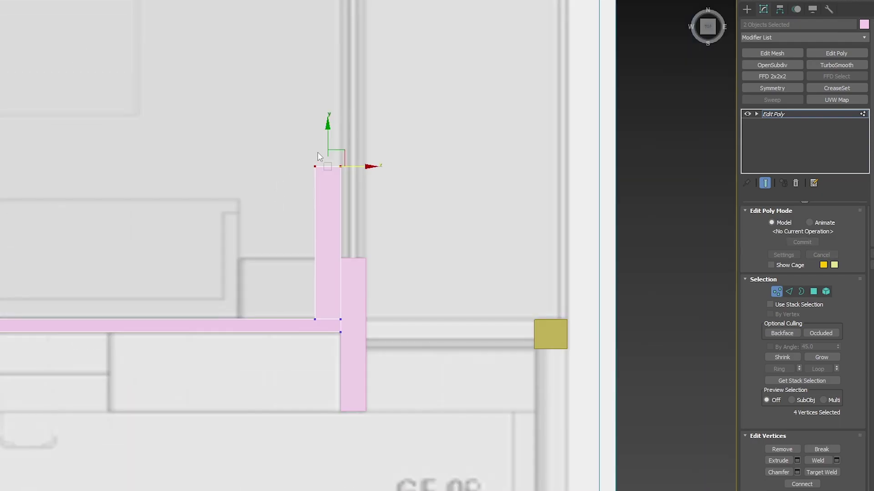
left_click_drag(328, 155, 329, 177)
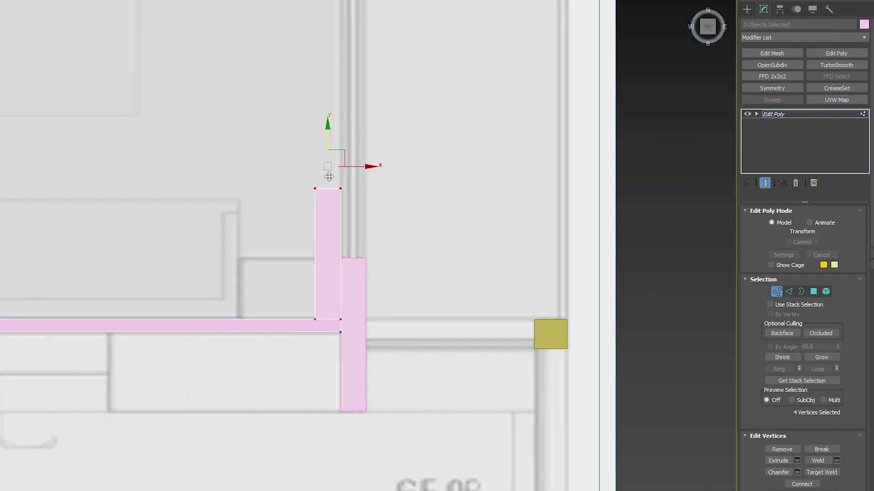
left_click_drag(335, 261, 335, 260)
left_click(293, 260)
scroll(295, 259, "up", 2)
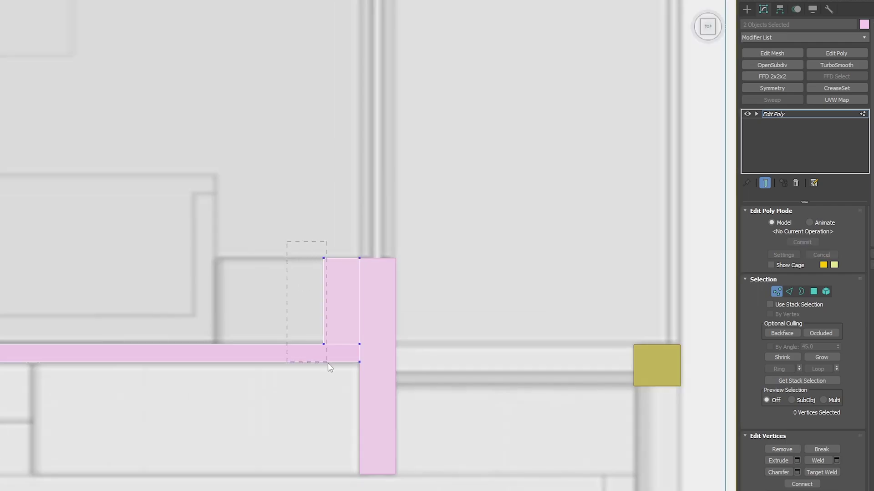
left_click_drag(268, 295, 250, 296)
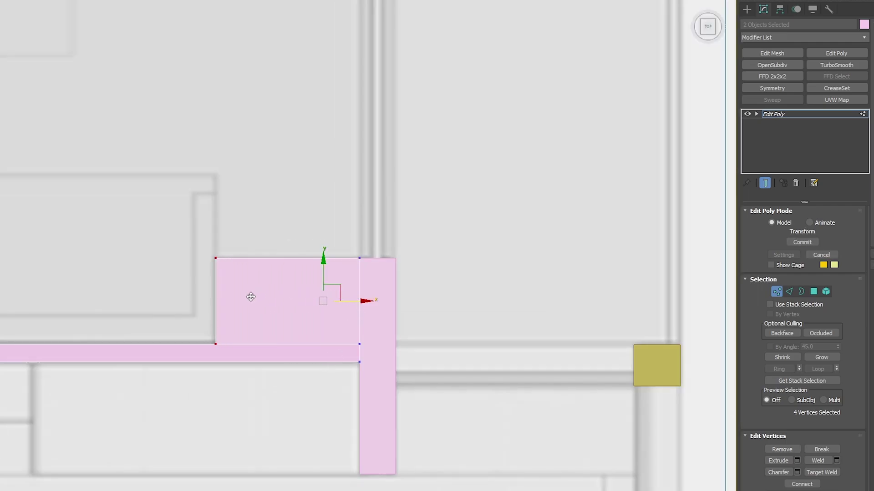
Examine the modelled walls in a 3D view and check the window openings in the green outer walls.
key("p")
scroll(239, 318, "down", 2)
middle_click_drag(261, 317, 318, 230)
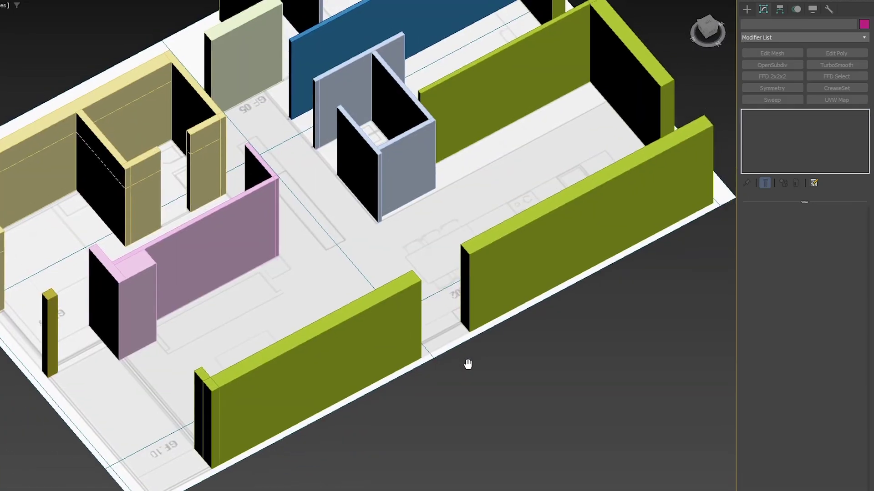
middle_click_drag(468, 364, 432, 418)
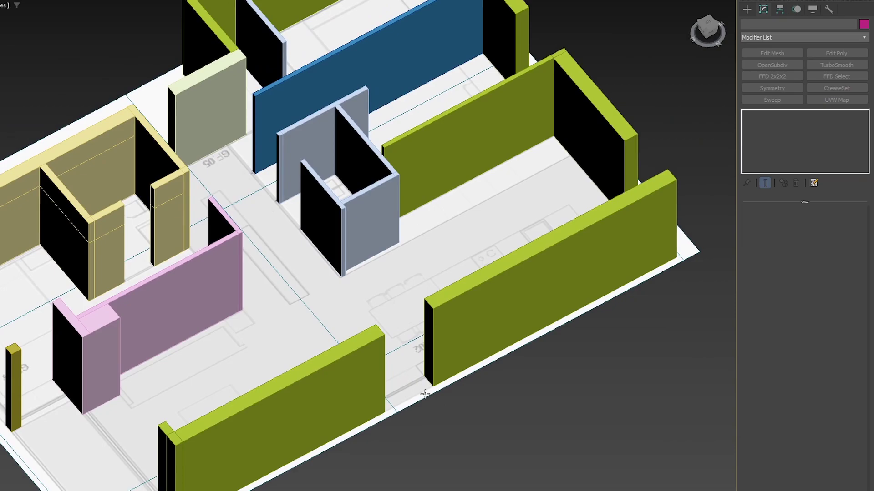
scroll(425, 390, "down", 2)
middle_click_drag(665, 166, 641, 241, "alt")
scroll(640, 242, "up", 2)
middle_click_drag(448, 164, 496, 130, "alt")
middle_click_drag(568, 222, 511, 136)
Draw a 35 × 130 cm box in the opening of the long green outer wall and set its height to 90 cm.
left_click(746, 8)
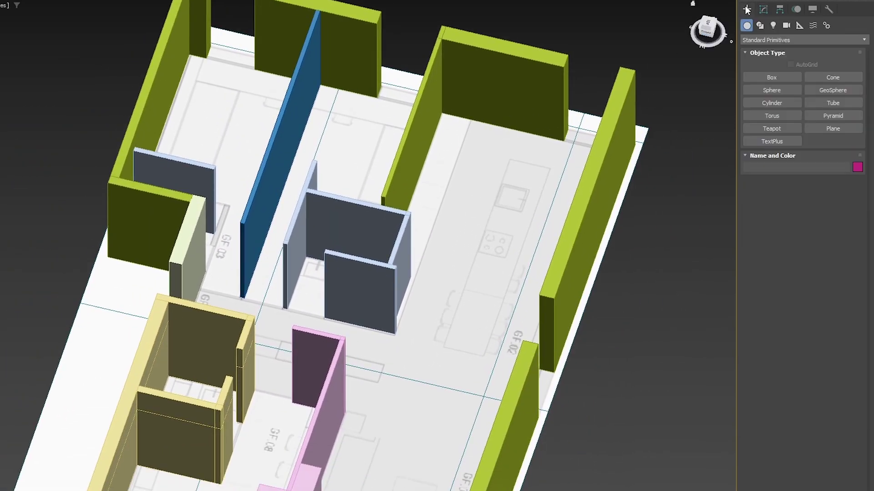
middle_click_drag(555, 332, 496, 313, "alt")
scroll(496, 318, "up", 5)
key("s")
left_click_drag(558, 295, 472, 415)
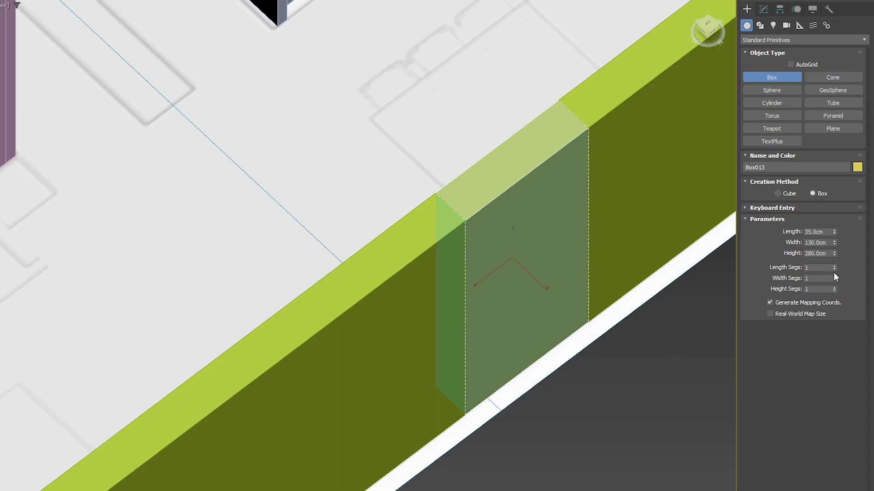
type("90")
key("Return")
scroll(591, 249, "down", 7)
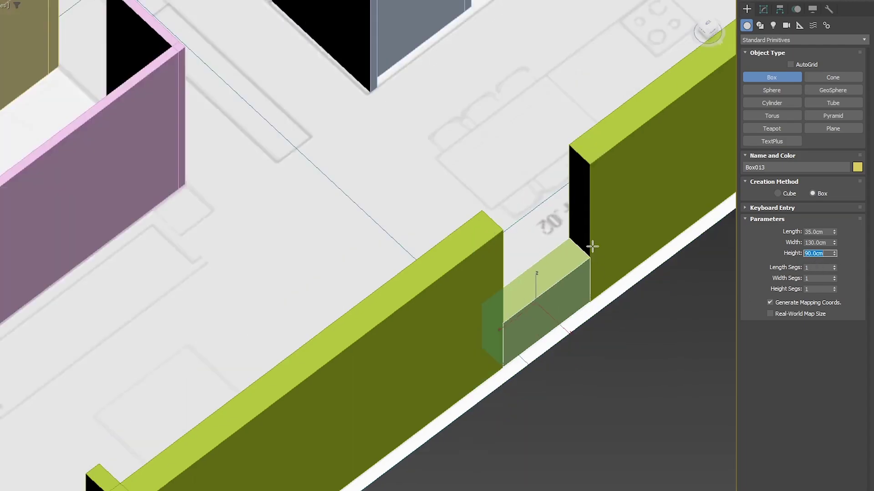
middle_click_drag(468, 255, 374, 273, "alt")
type("90")
key("Return")
Fill the openings in the green end wall with boxes 35 cm wide and 90 cm high, making the first one 120 cm long.
scroll(374, 273, "up", 12)
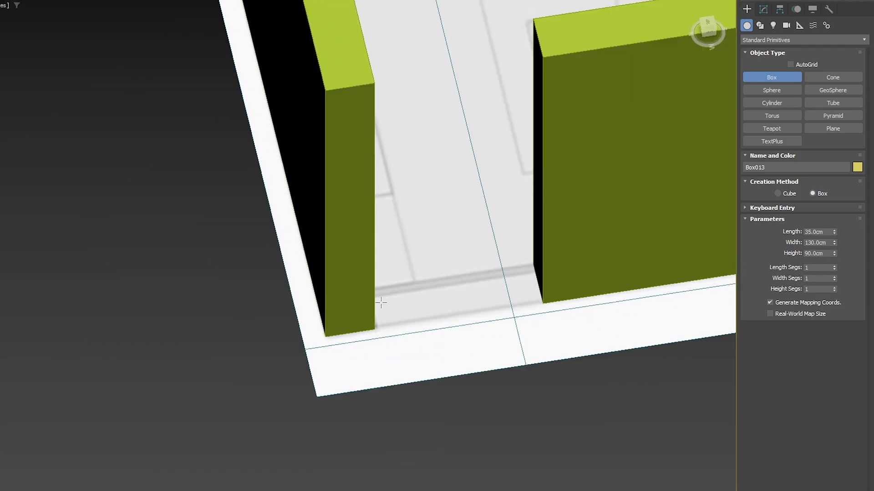
left_click_drag(378, 324, 541, 269)
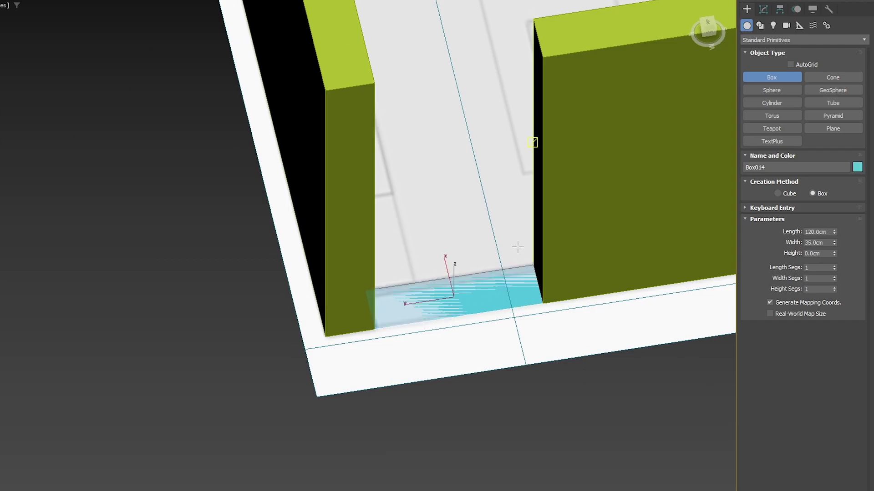
left_click(533, 142)
scroll(425, 254, "down", 5)
middle_click_drag(425, 254, 279, 273)
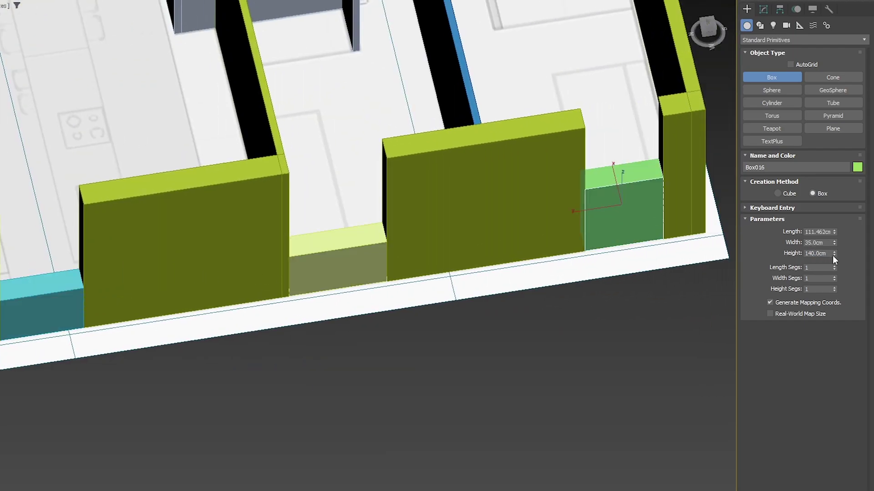
type("90")
key("Return")
Draw a box about 192.7 × 21.8 cm between the yellow wall and the corner post, and set its height to 90 cm.
scroll(364, 227, "down", 4)
middle_click_drag(364, 228, 346, 255, "alt")
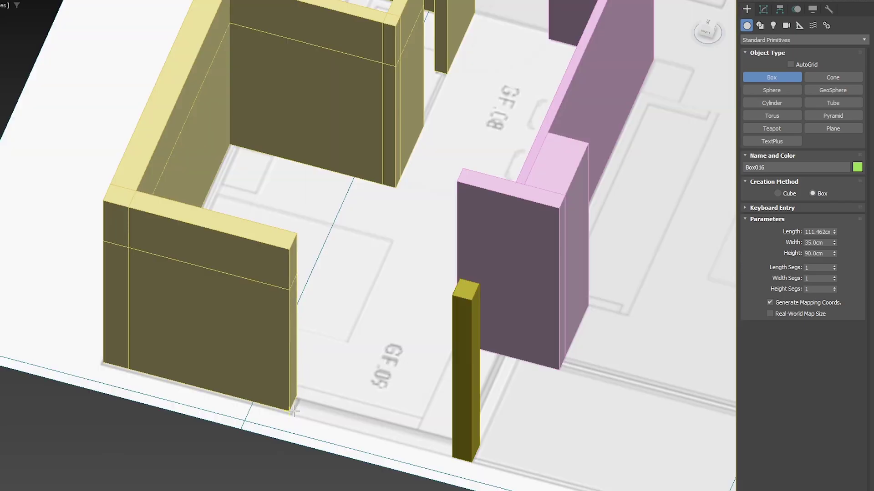
left_click_drag(293, 411, 458, 440)
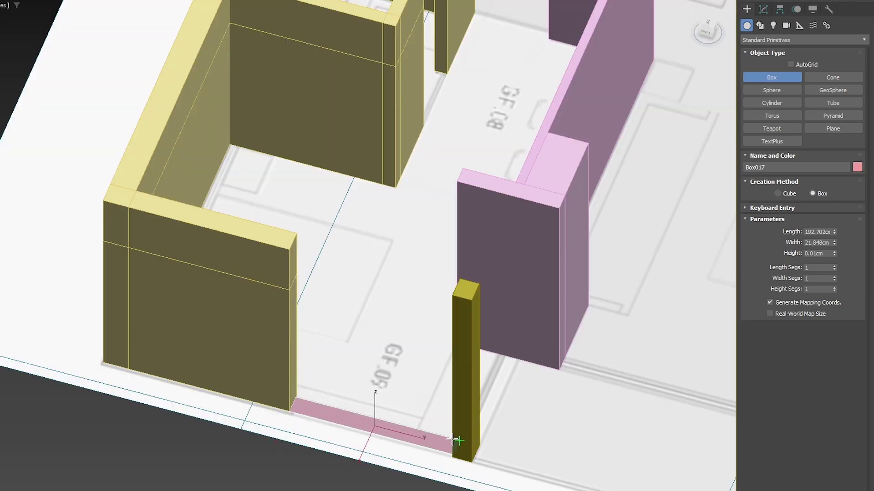
left_click(452, 295)
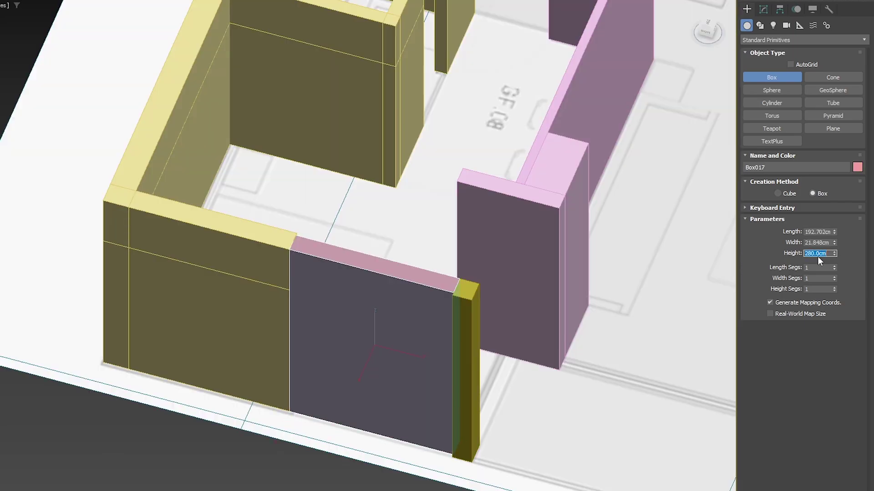
type("90")
key("Return")
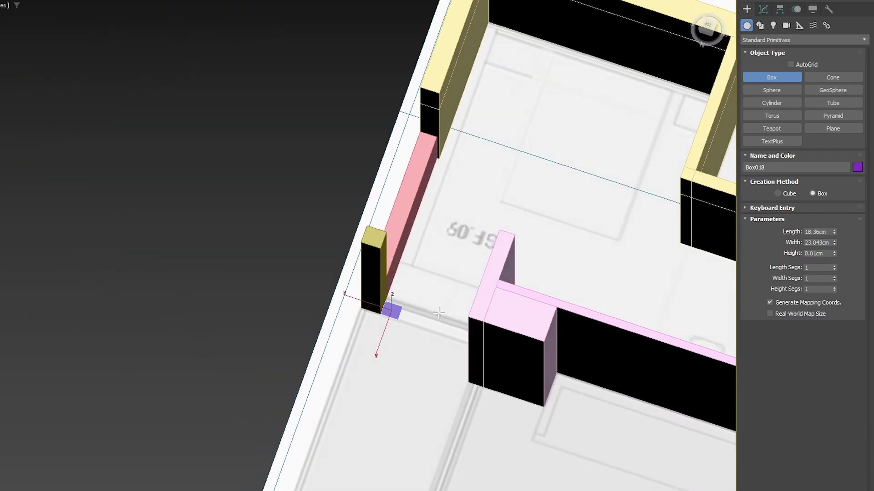
Draw another box spanning the opening from the corner post to the pink end wall.
left_click_drag(390, 308, 471, 273)
middle_click_drag(390, 308, 471, 273, "alt")
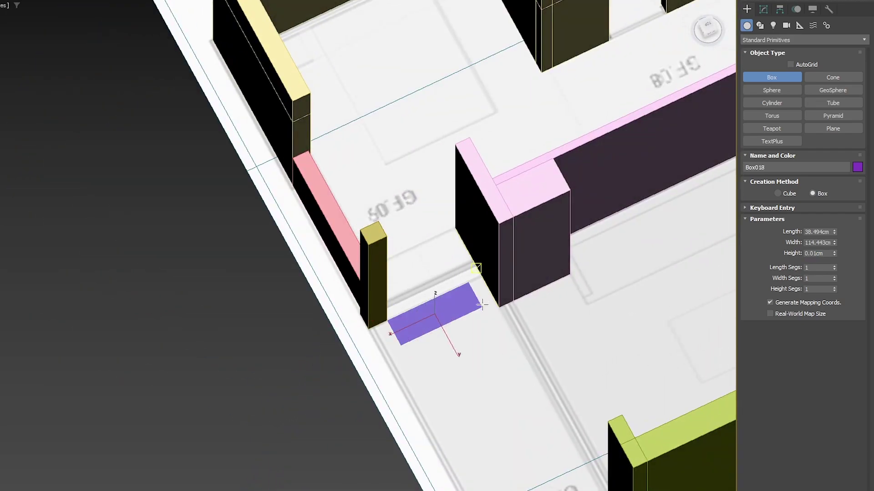
left_click_drag(472, 273, 476, 263)
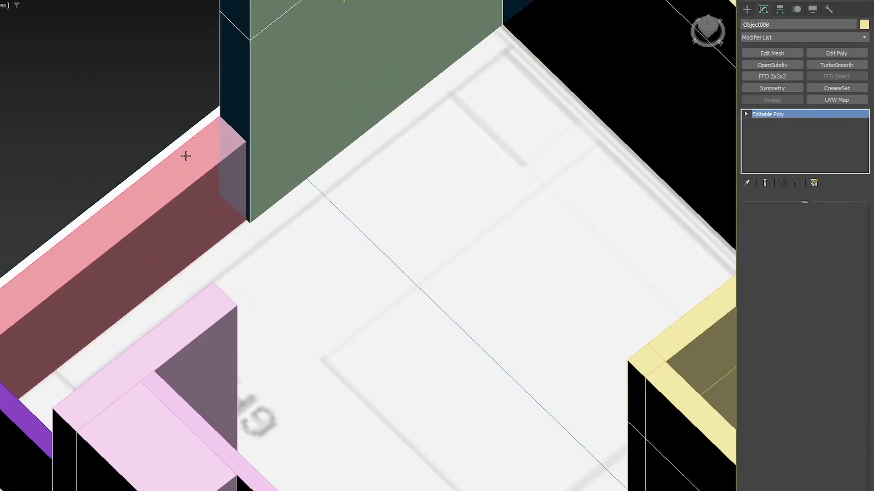
Measure the thickness of the yellow wall's end where it meets the low pink-red box.
scroll(186, 156, "up", 3)
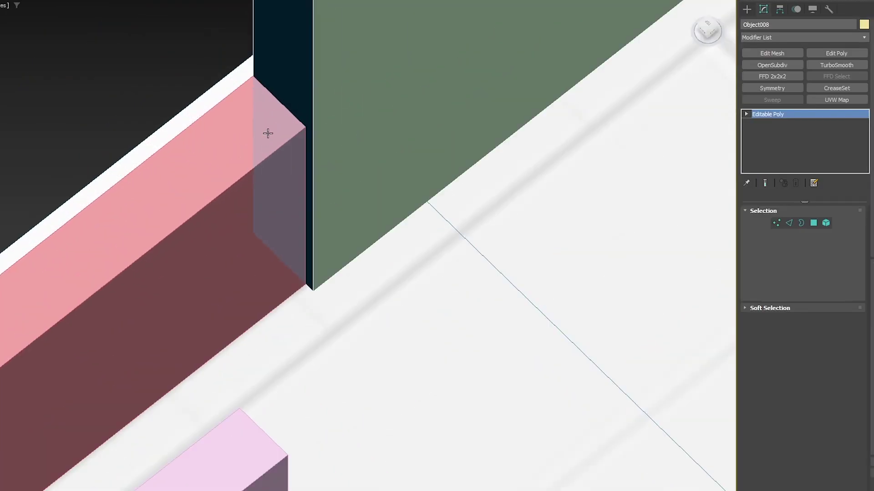
scroll(304, 130, "down", 3)
middle_click_drag(303, 129, 364, 163, "alt")
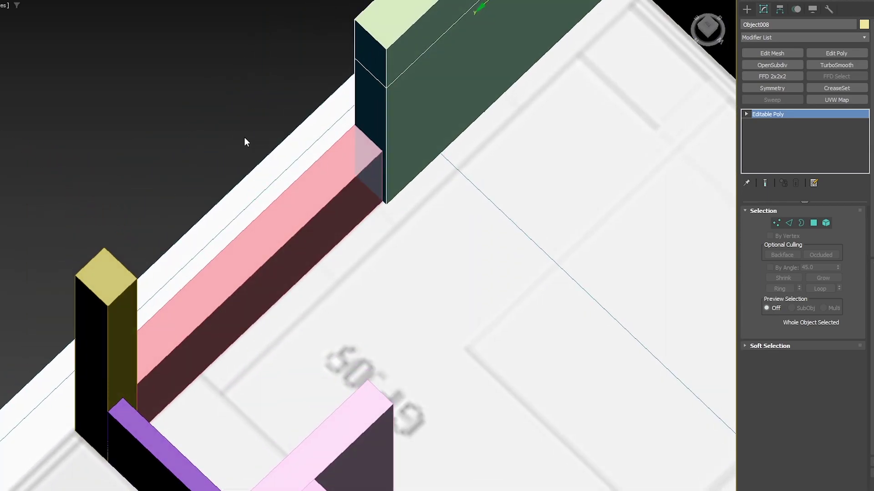
left_click(235, 132)
middle_click_drag(326, 203, 312, 263)
key("shift+t")
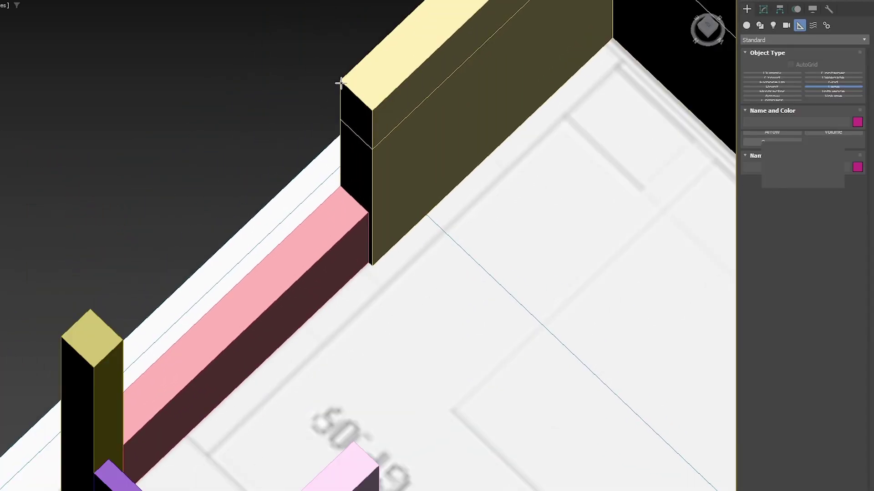
left_click_drag(339, 81, 372, 111)
right_click(344, 181)
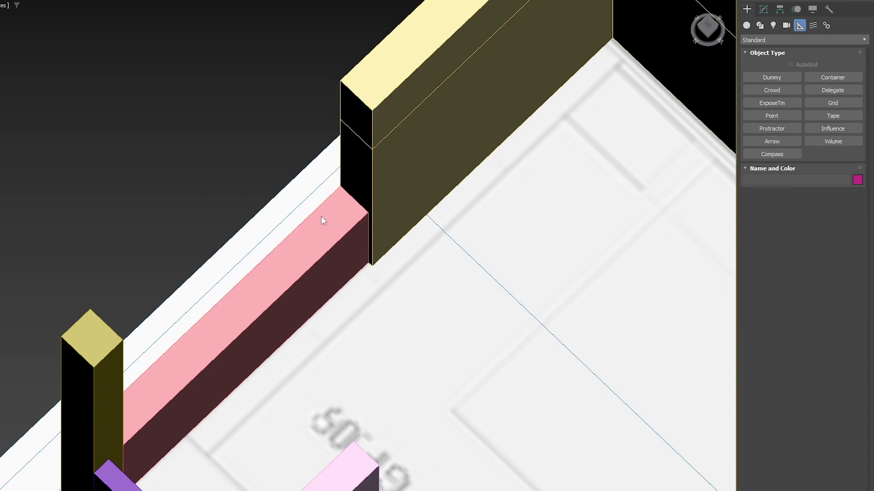
Set the low pink-red box's width to 25 cm and snap it across its width into line with the yellow wall's end.
left_click(314, 246)
left_click(763, 9)
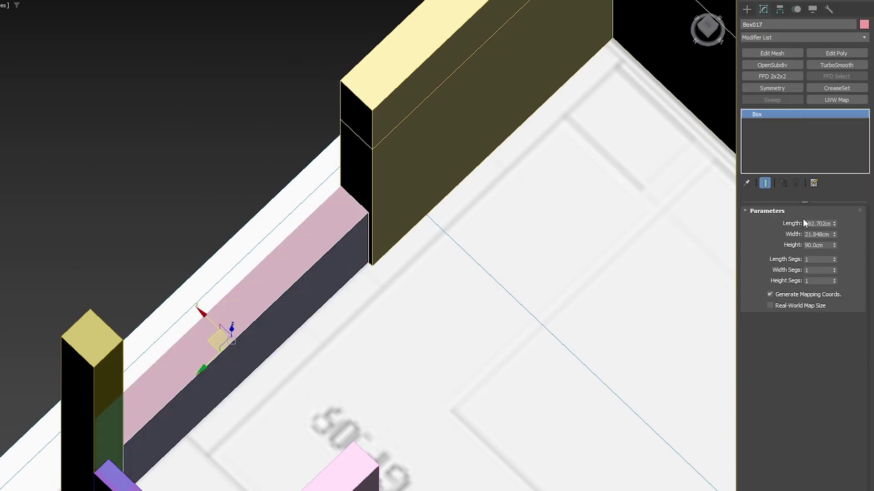
type("25")
key("Return")
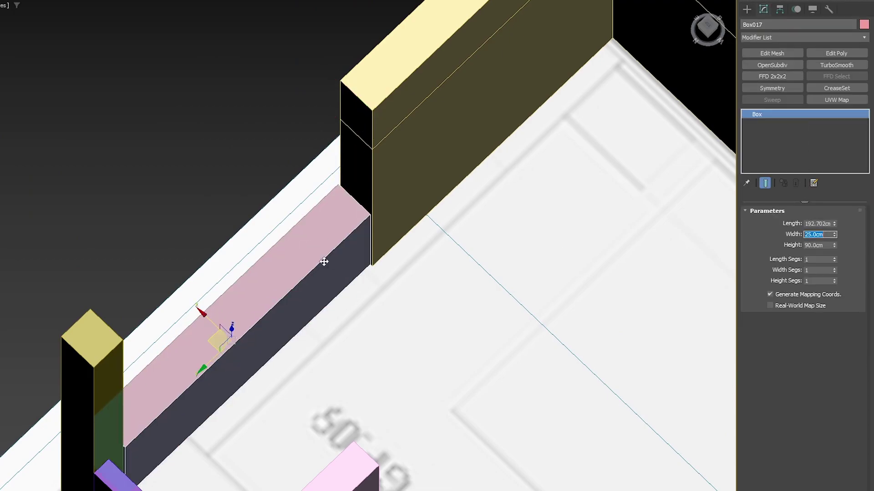
left_click_drag(205, 315, 343, 209)
scroll(346, 119, "down", 2)
middle_click_drag(346, 119, 179, 160, "alt")
middle_click_drag(273, 172, 152, 181, "alt")
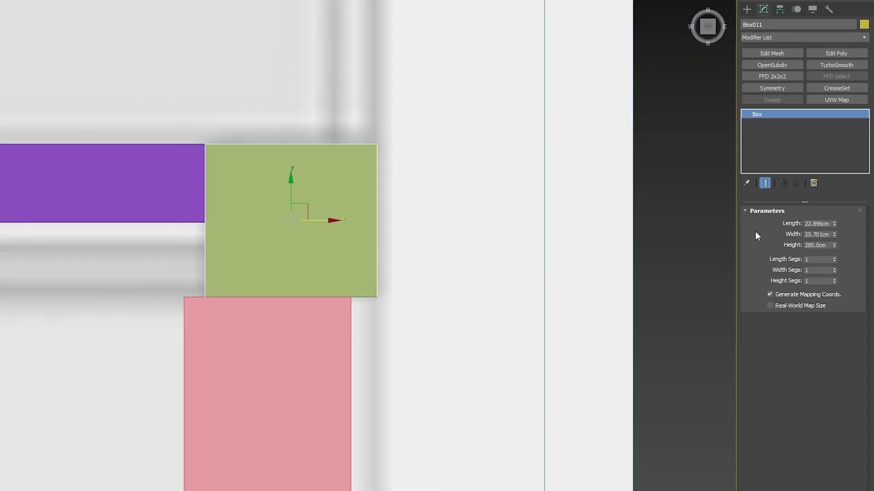
Set the corner post's length to 25 cm and snap it into line with the low pink-red box.
double_click(816, 223)
type("25")
key("Return")
left_click_drag(301, 204, 247, 148)
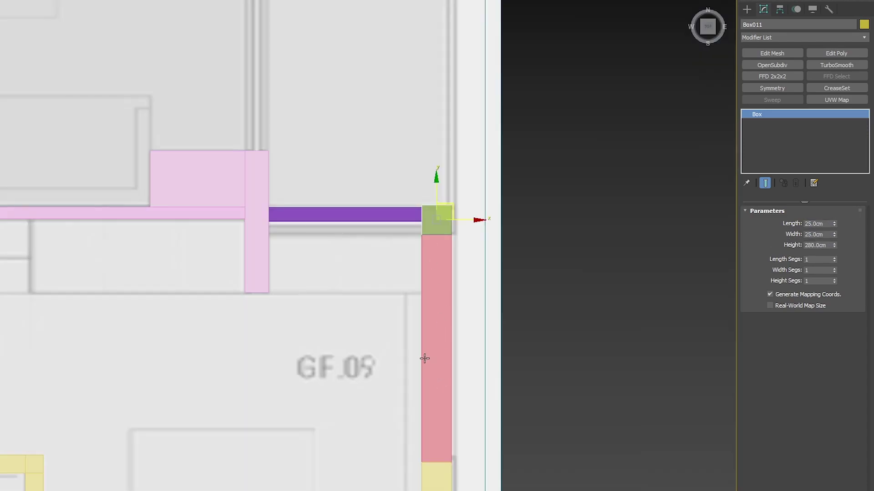
Set the low purple box's length to 25 cm and shorten its width.
middle_click_drag(424, 359, 430, 289, "alt")
left_click(408, 285)
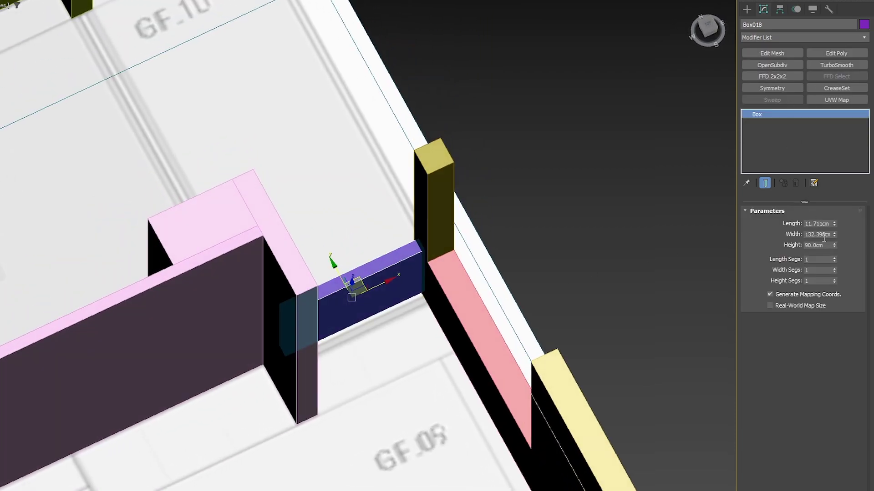
double_click(825, 223)
type("25")
key("Return")
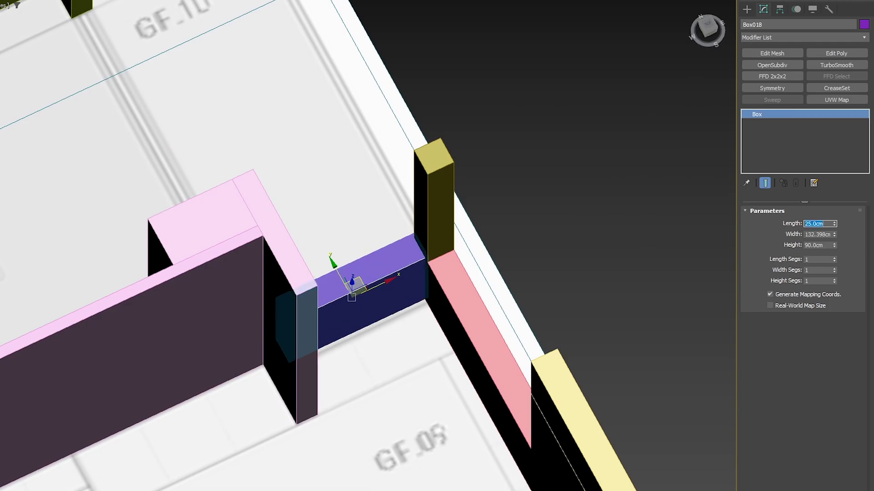
left_click_drag(834, 235, 834, 240)
Snap the low purple box against the corner post, in line with the post's faces.
middle_click_drag(423, 259, 423, 324, "alt")
scroll(423, 323, "up", 4)
left_click_drag(423, 323, 460, 283)
Convert the low purple box to Editable Poly and extend its free end's vertices to the pink wall.
key("ctrl+c")
middle_click_drag(453, 288, 355, 230, "alt")
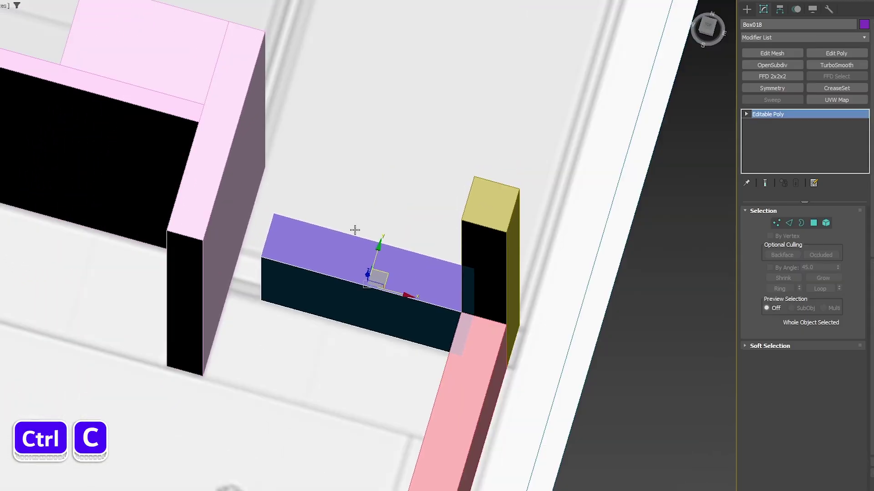
right_click(295, 277)
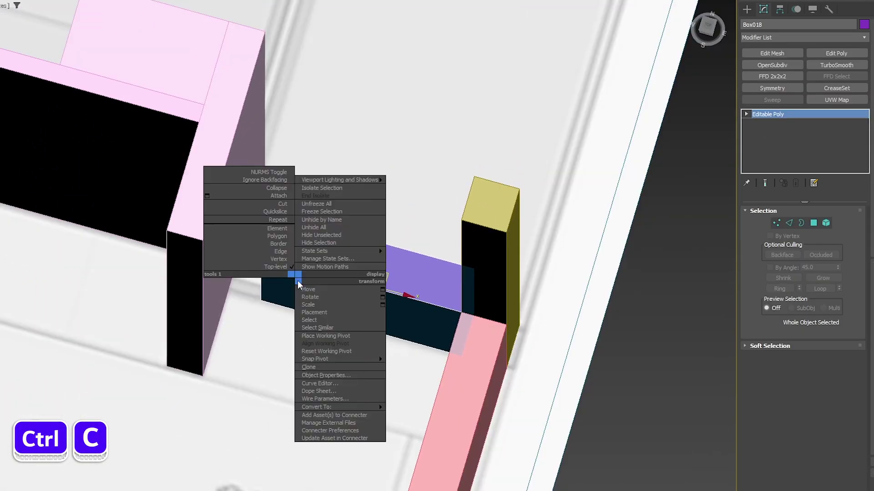
left_click(409, 341)
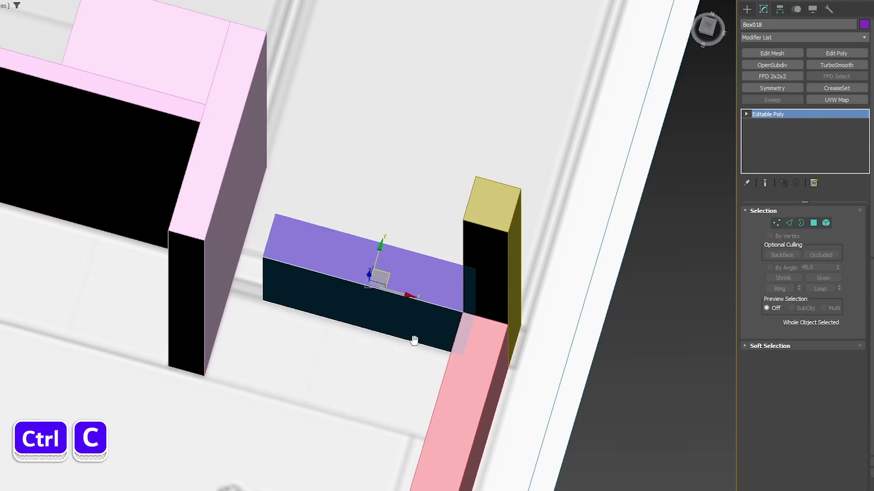
middle_click_drag(410, 341, 437, 335)
left_click(777, 223)
left_click_drag(335, 118, 208, 414)
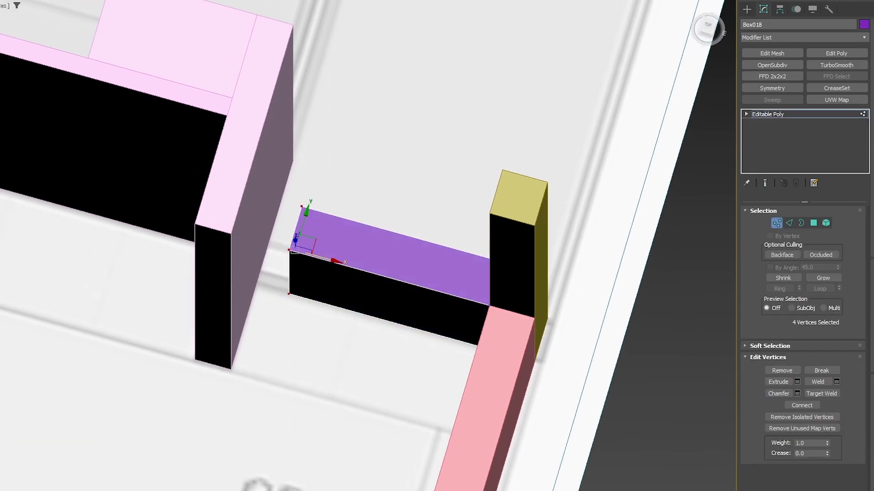
scroll(404, 341, "down", 1)
scroll(282, 246, "down", 10)
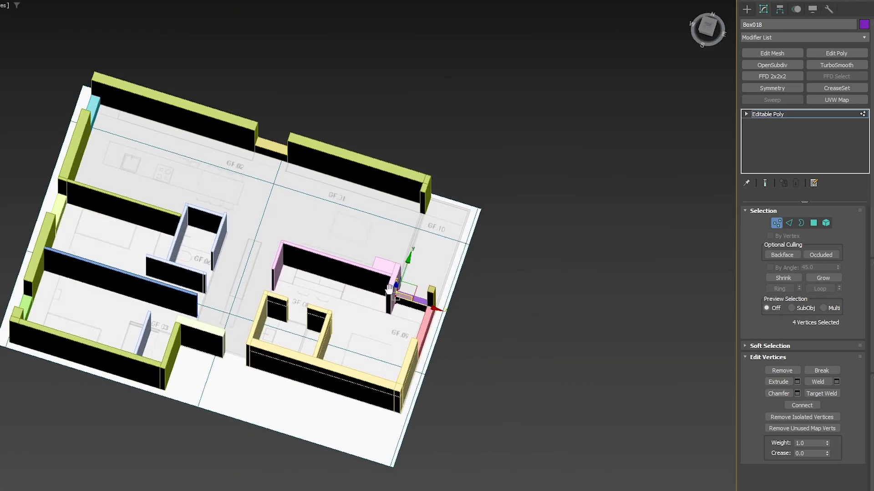
key("1")
Copy the short light-blue partition by room GF.03, rotated 90°, and place the copy across the partition's end.
scroll(403, 291, "up", 5)
middle_click_drag(402, 290, 316, 299, "alt")
scroll(378, 285, "down", 3)
middle_click_drag(378, 285, 411, 295, "alt")
scroll(576, 291, "down", 5)
scroll(513, 293, "up", 4)
scroll(412, 295, "up", 5)
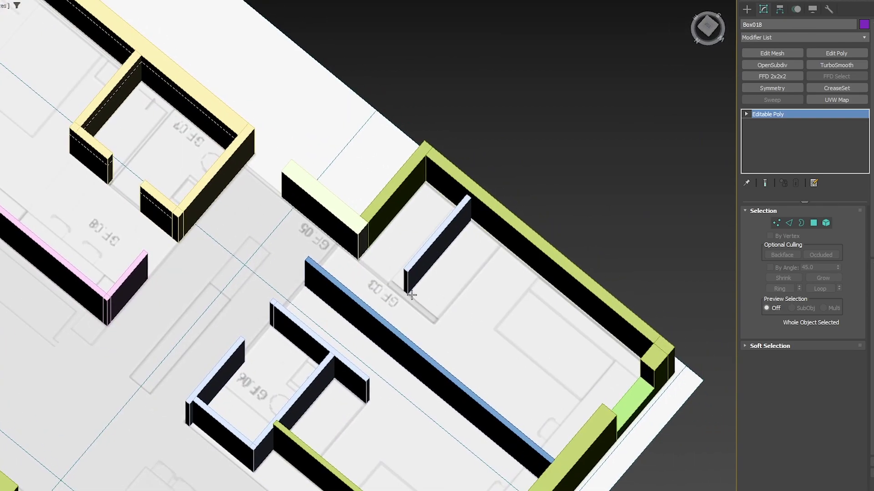
scroll(411, 295, "up", 2)
left_click(416, 251)
key("e")
left_click_drag(453, 276, 412, 272, "shift")
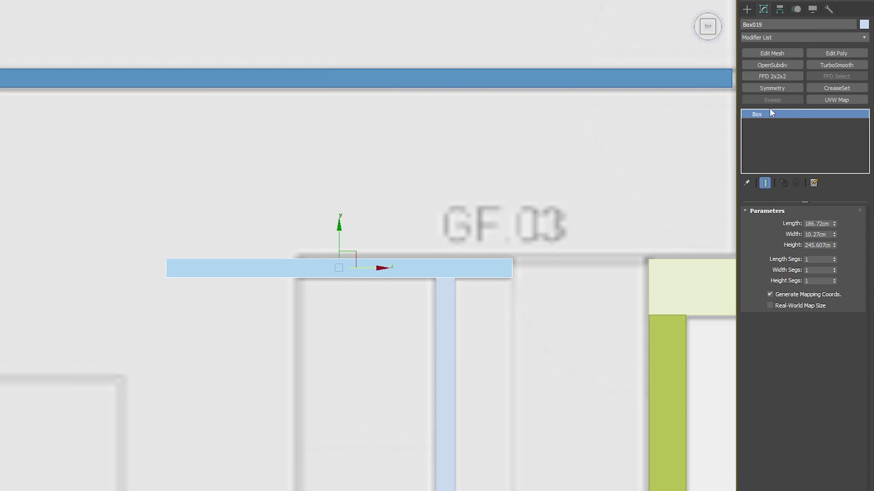
Add an Edit Poly modifier to the copied partition and move its overlong end's vertices to the wall line on the plan.
left_click(792, 52)
key("ctrl+z")
left_click(846, 56)
key("1")
left_click_drag(127, 302, 296, 254)
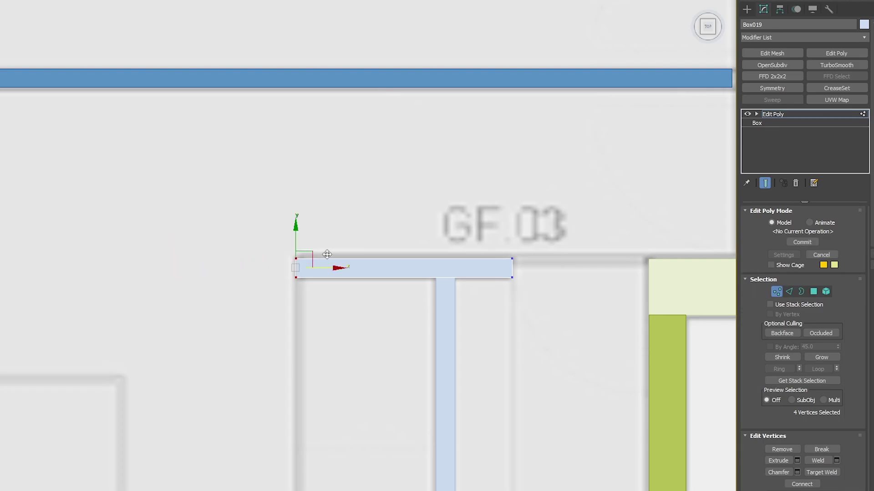
middle_click_drag(328, 254, 348, 285, "alt")
middle_click_drag(373, 379, 414, 399, "alt")
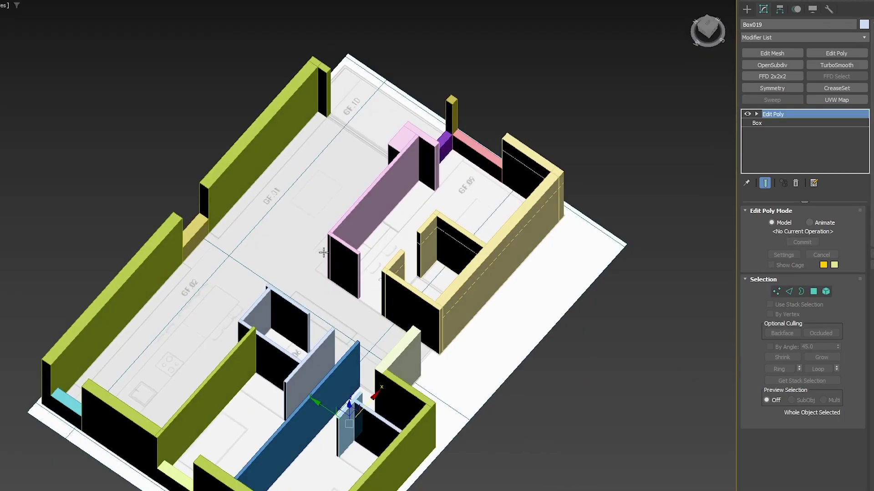
Isolate all the walls and show them in a front wireframe view without the grid.
middle_click_drag(273, 255, 291, 246, "alt")
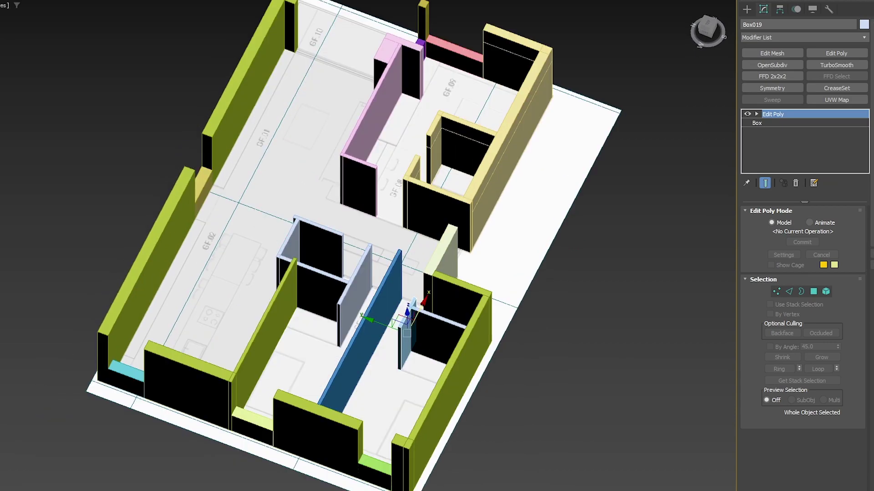
key("ctrl+a")
key("alt+q")
middle_click_drag(327, 210, 255, 185, "alt")
key("f")
key("F3")
key("F3")
key("g")
Select the three light-blue partition objects that are lower than the other walls and apply an Edit Poly modifier to them.
left_click(292, 169)
left_click_drag(295, 146, 118, 344)
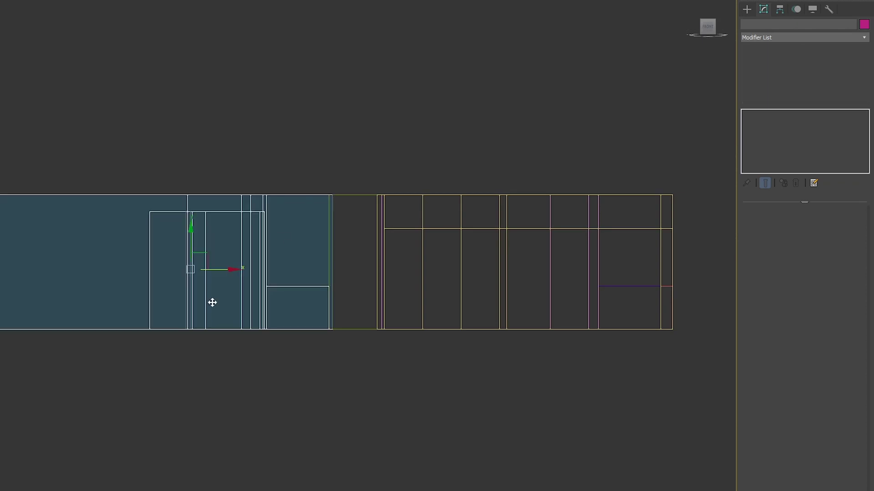
left_click(318, 286, "alt")
left_click_drag(86, 95, 4, 490, "alt")
mouse_move(194, 205)
middle_mouse_down("alt")
mouse_move(277, 217)
mouse_move(291, 209)
middle_mouse_up("alt")
key("F3")
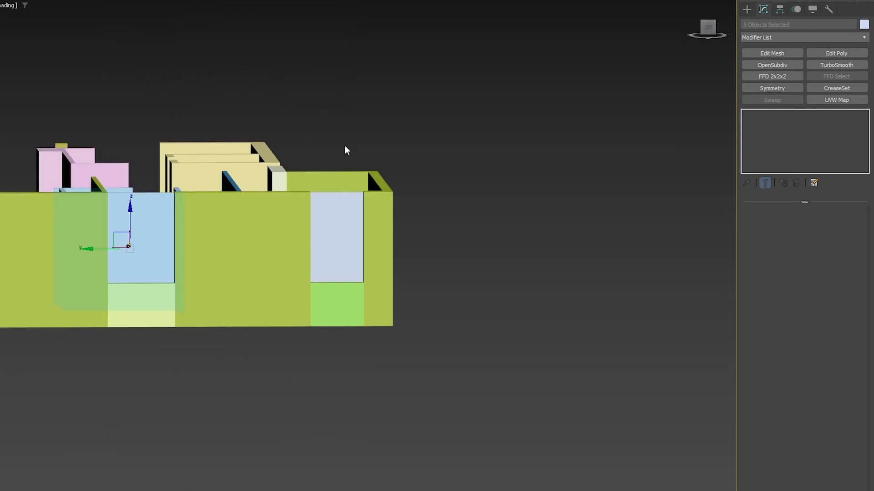
key("F3")
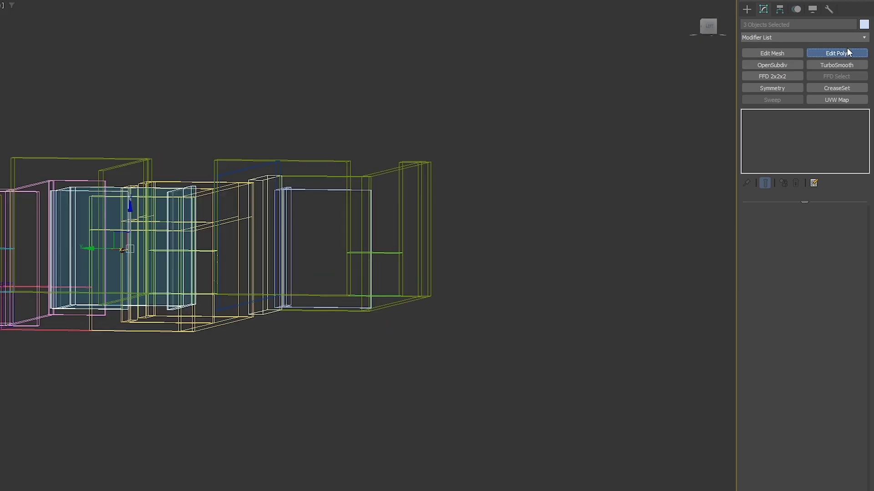
left_click(848, 52)
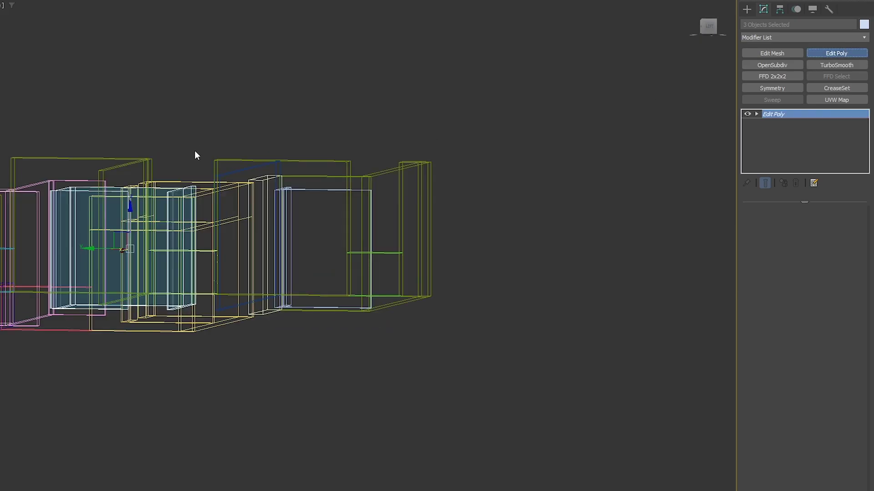
Raise the top vertices of the selected light-blue partitions to the height of the taller walls.
scroll(186, 159, "up", 4)
key("1")
middle_click_drag(307, 152, 367, 151, "alt")
left_click_drag(495, 134, 273, 196)
key("F3")
middle_click_drag(246, 182, 268, 214, "alt")
mouse_move(230, 169)
left_mouse_down()
mouse_move(273, 144)
mouse_move(287, 147)
left_mouse_up()
scroll(276, 157, "down", 4)
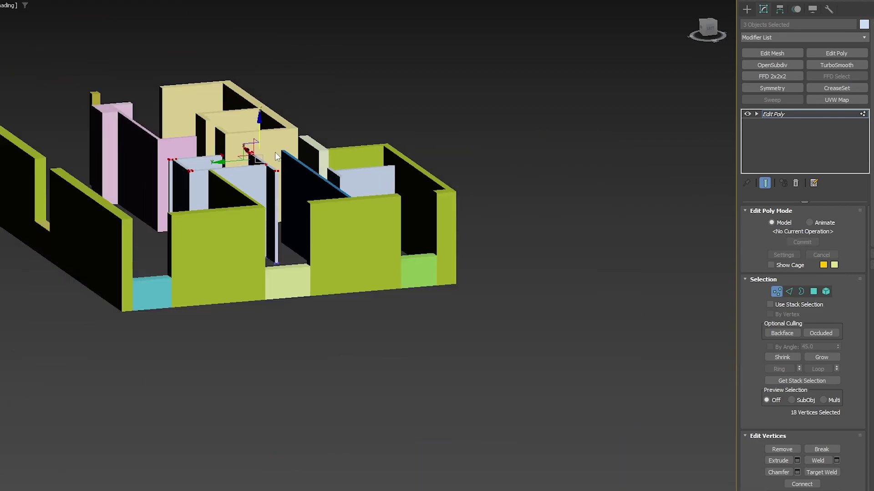
middle_click_drag(275, 157, 282, 176, "alt")
key("1")
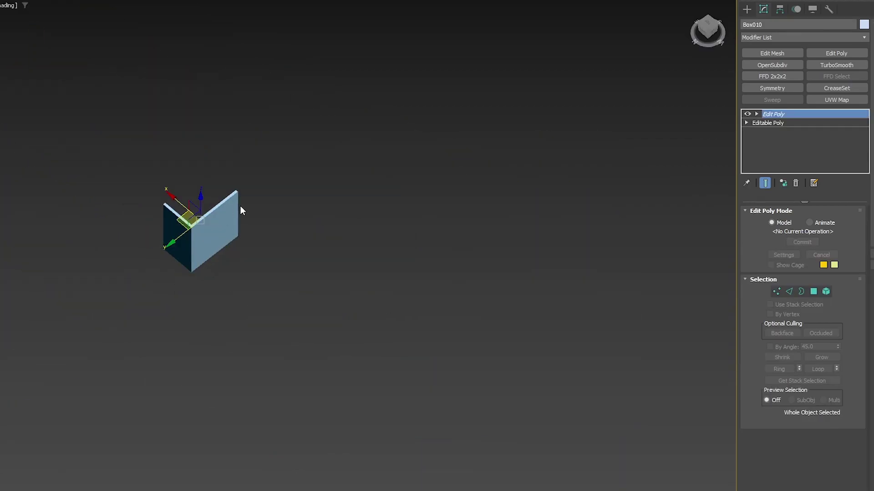
Examine the L-shaped light-blue partition on its own and among the other walls, ending the isolation when done.
scroll(221, 210, "up", 6)
middle_click_drag(135, 211, 345, 235)
scroll(334, 195, "down", 2)
middle_click_drag(402, 191, 408, 236, "alt")
key("alt+q")
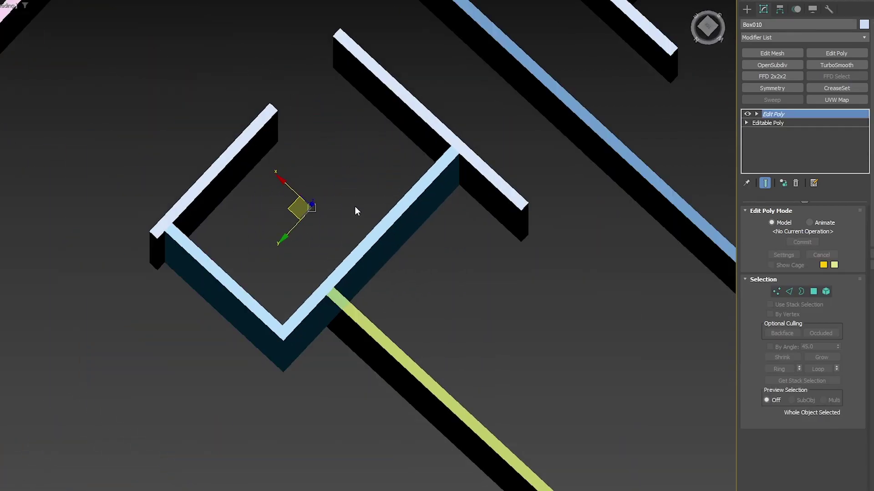
middle_click_drag(354, 206, 275, 299, "alt")
key("alt+q")
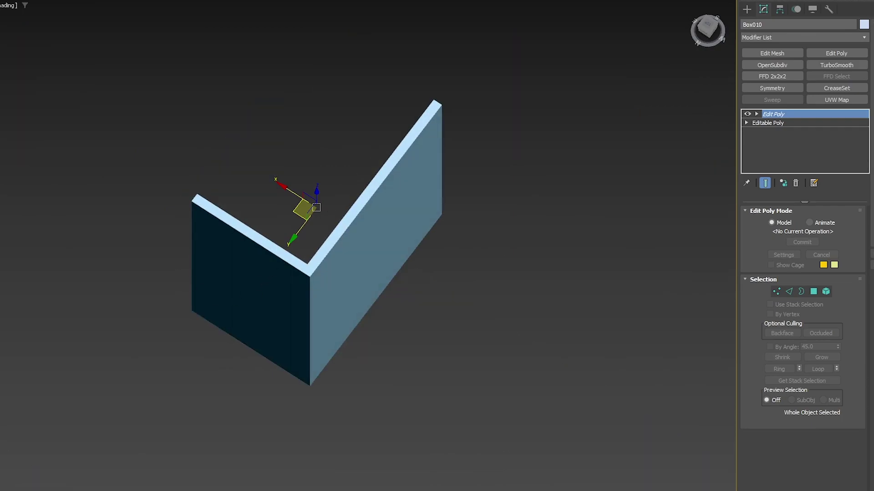
key("alt+q")
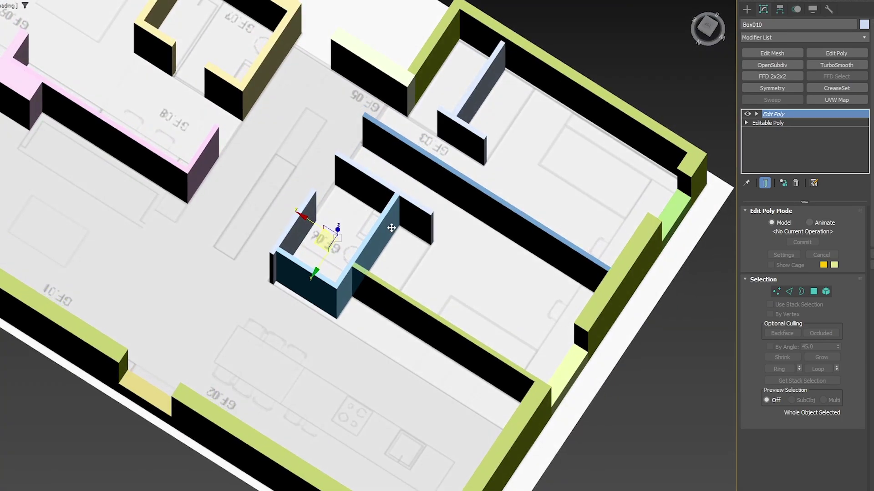
Examine the whole wall model from several sides for wall heights and openings.
scroll(393, 240, "up", 2)
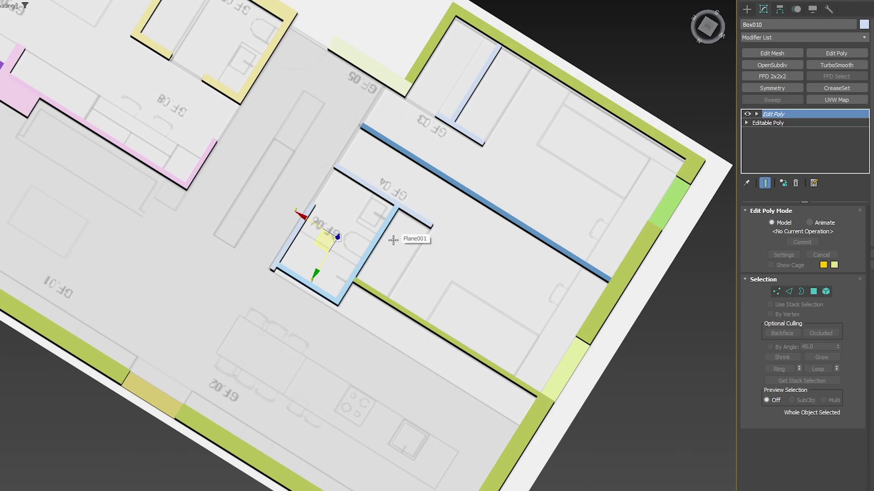
middle_click_drag(393, 240, 356, 306, "alt")
scroll(357, 318, "down", 3)
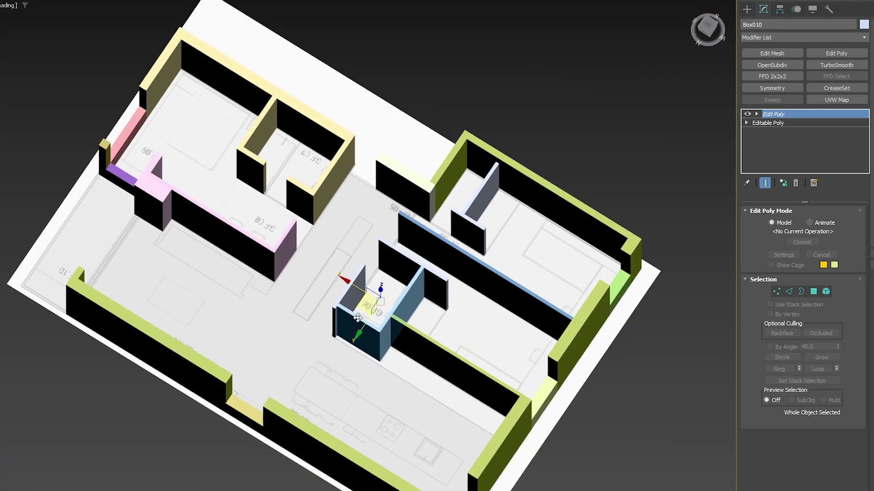
middle_click_drag(486, 206, 475, 51, "alt")
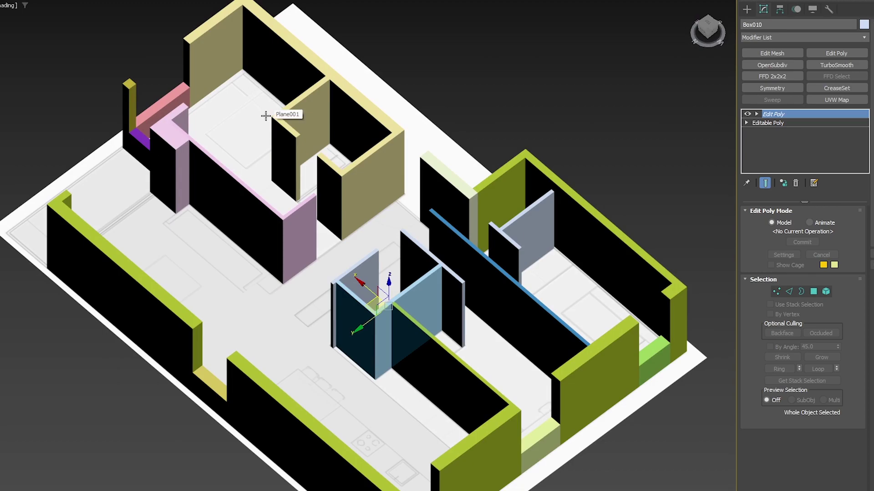
scroll(286, 231, "down", 2)
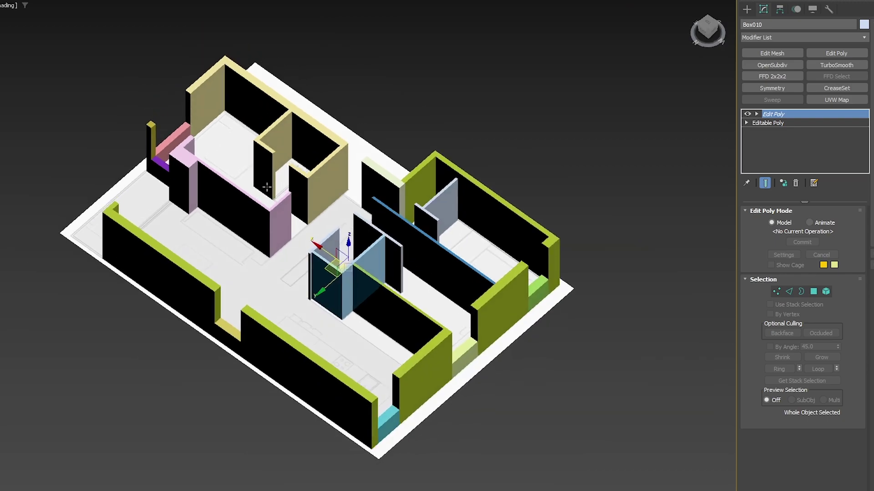
middle_click_drag(286, 231, 359, 301, "alt")
scroll(359, 301, "up", 2)
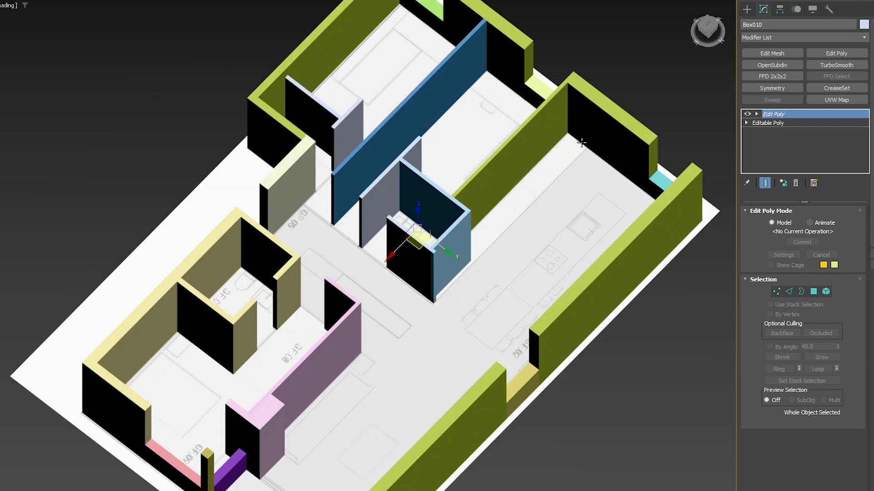
scroll(532, 193, "down", 3)
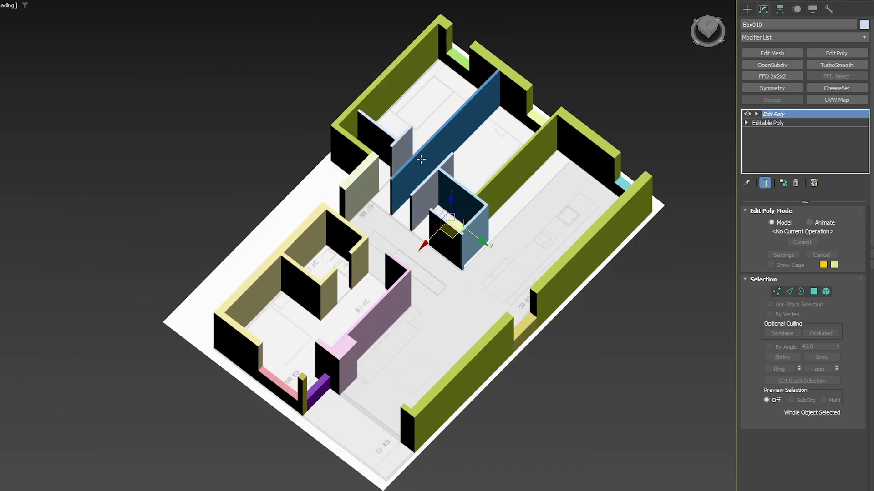
middle_click_drag(410, 270, 510, 228, "alt")
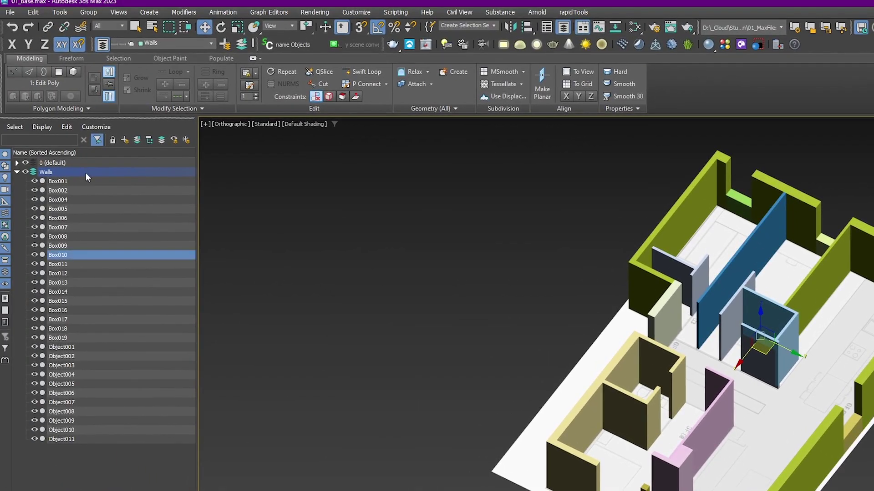
Select all the objects on the Walls layer and isolate them from the floor plan.
double_click(24, 149)
scroll(629, 330, "up", 2)
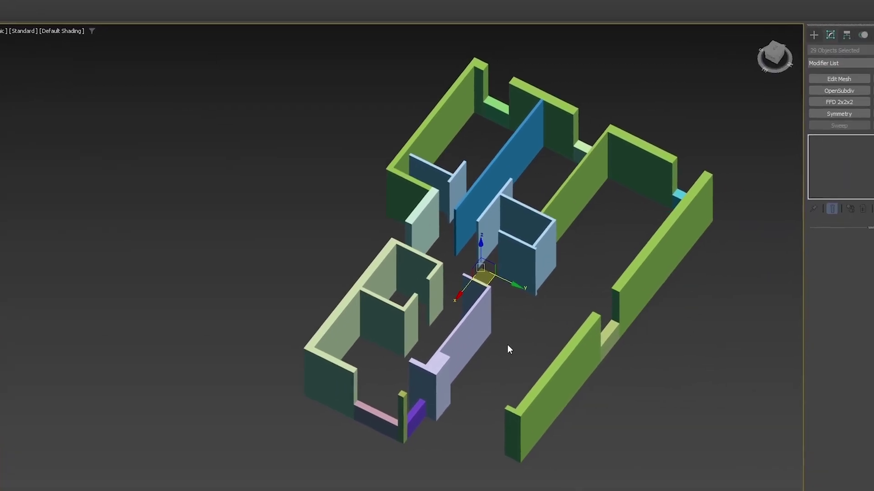
left_click(749, 435)
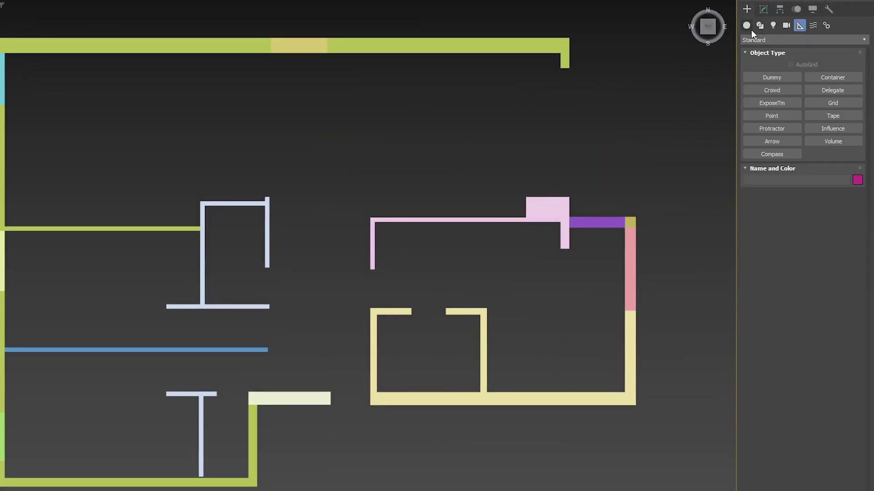
Draw a floor slab box about 851.9 × 1497.4 cm across the main part of the apartment, with a height of -20 cm.
left_click(747, 25)
left_click(769, 77)
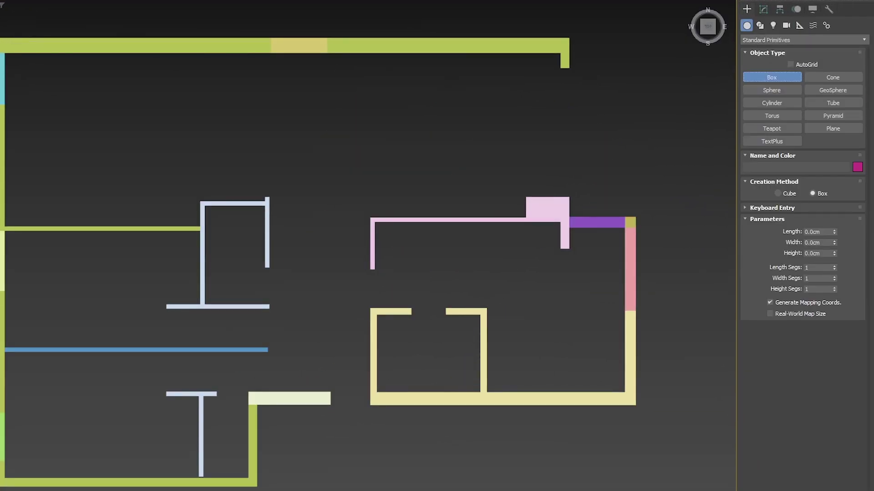
left_click_drag(1, 39, 643, 408)
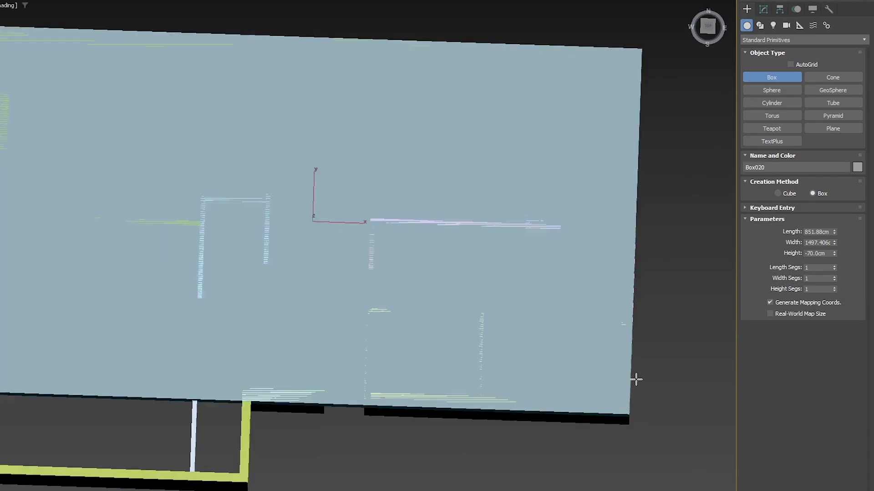
middle_click_drag(637, 381, 587, 304, "alt")
left_click(586, 283)
right_click(586, 283)
Move the slab down, snap it to the base of the walls, and open its parameters.
left_click_drag(312, 185, 312, 364)
left_click_drag(676, 400, 621, 344)
scroll(468, 350, "down", 4)
middle_click_drag(427, 295, 499, 349, "alt")
scroll(191, 370, "up", 3)
middle_click_drag(166, 368, 384, 312, "alt")
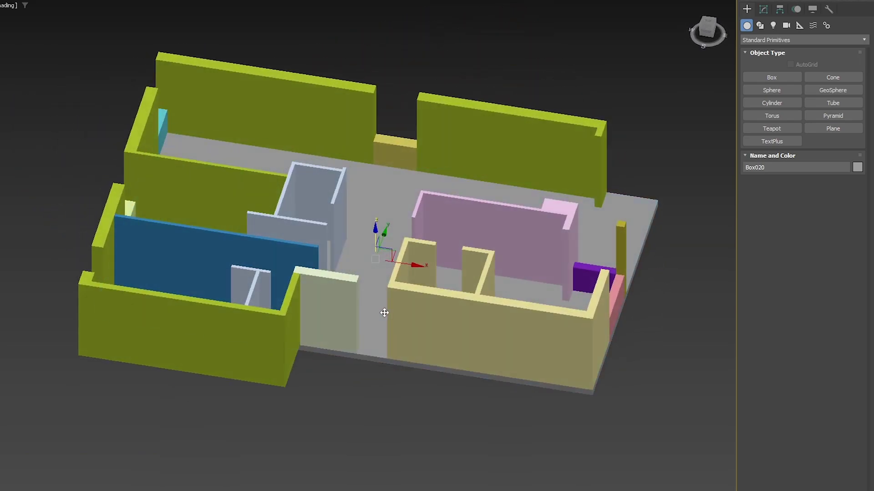
middle_click_drag(284, 384, 662, 89, "alt")
left_click(763, 9)
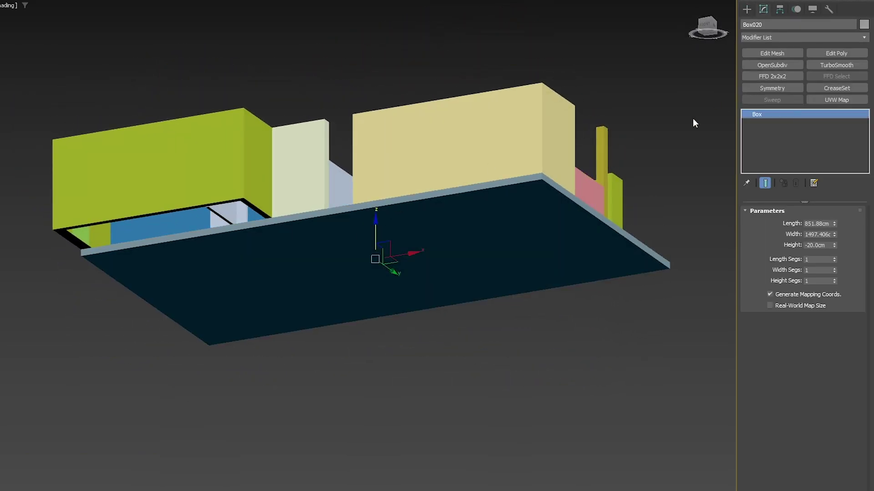
Convert the floor slab to an editable poly and insert an edge loop across it near the projecting room's side wall.
key("4")
left_click(306, 212)
middle_click_drag(327, 227, 338, 254, "alt")
key("shift+s")
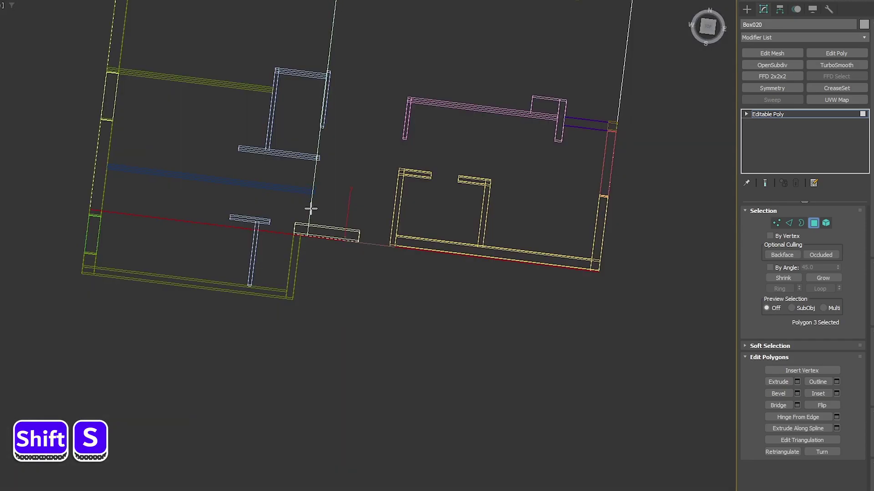
left_click(311, 209)
right_click(339, 172)
Select the new edge loop on the slab and snap it to the outer face of the projecting room's side wall.
key("2")
double_click(320, 141)
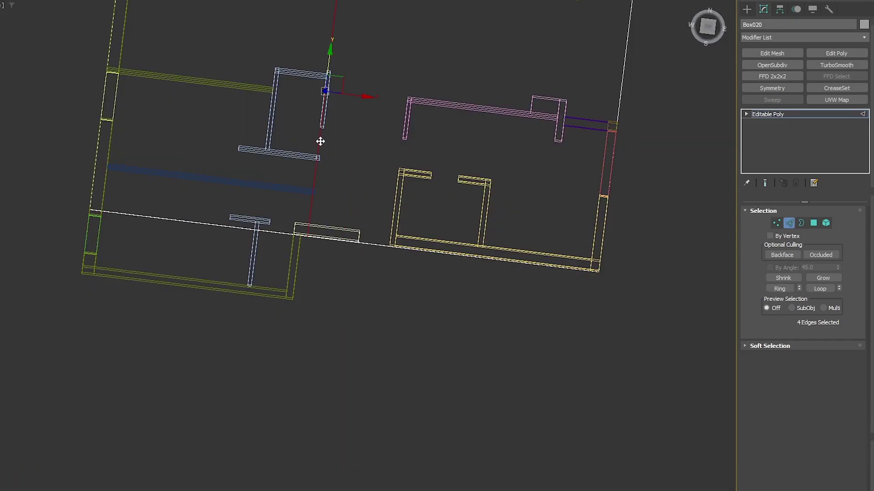
left_click_drag(386, 167, 300, 232)
scroll(300, 228, "up", 4)
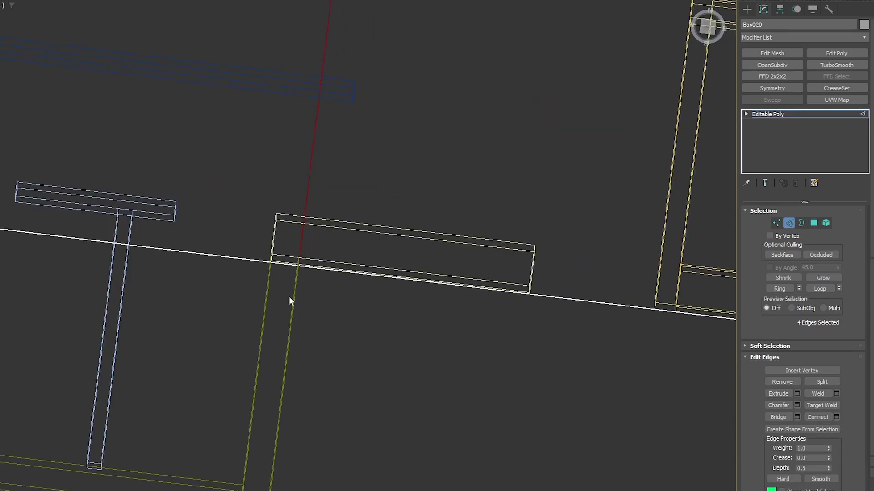
Extrude the slab's side polygon beside the new loop to the projecting room's outer wall and restore the shaded view.
scroll(284, 302, "down", 3)
key("4")
left_click(142, 270)
middle_click_drag(142, 270, 138, 265, "alt")
key("shift+e")
left_click_drag(138, 265, 142, 235)
right_click(142, 235)
key("F3")
Examine the extended floor slab from below and above for coverage beneath all the apartment's walls.
middle_click_drag(171, 283, 129, 296, "alt")
middle_click_drag(144, 335, 207, 215, "alt")
middle_click_drag(216, 269, 337, 242, "alt")
middle_click_drag(337, 242, 418, 266)
scroll(187, 267, "down", 4)
middle_click_drag(187, 267, 462, 182)
scroll(476, 173, "up", 2)
middle_click_drag(462, 182, 472, 173, "alt")
middle_click_drag(513, 223, 406, 220, "alt")
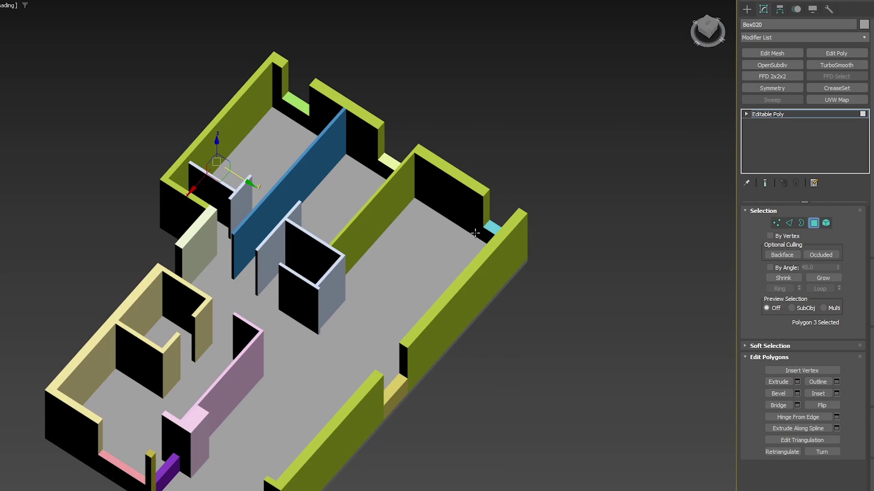
middle_click_drag(360, 244, 363, 256, "alt")
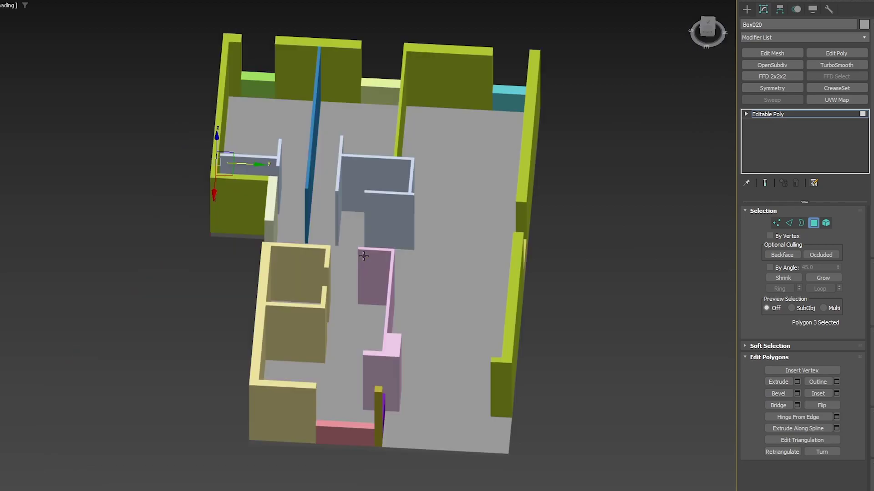
middle_click_drag(365, 253, 296, 232, "alt")
middle_click_drag(150, 241, 287, 418, "alt")
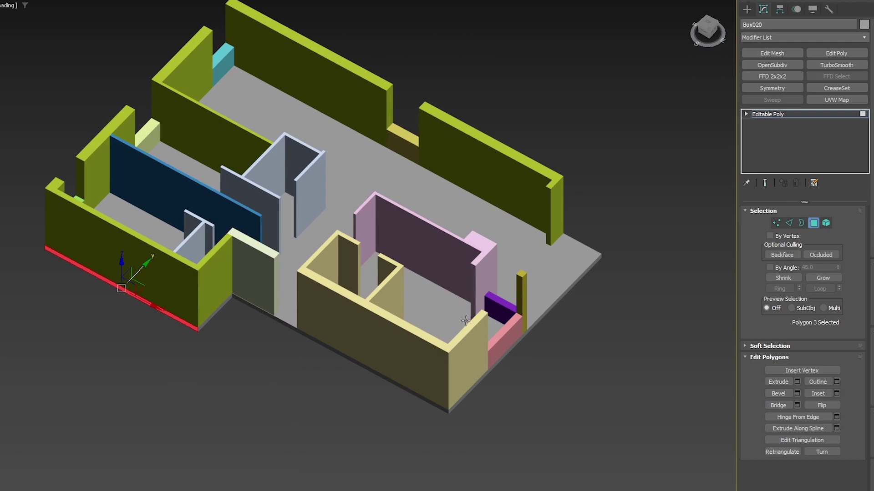
scroll(470, 383, "down", 4)
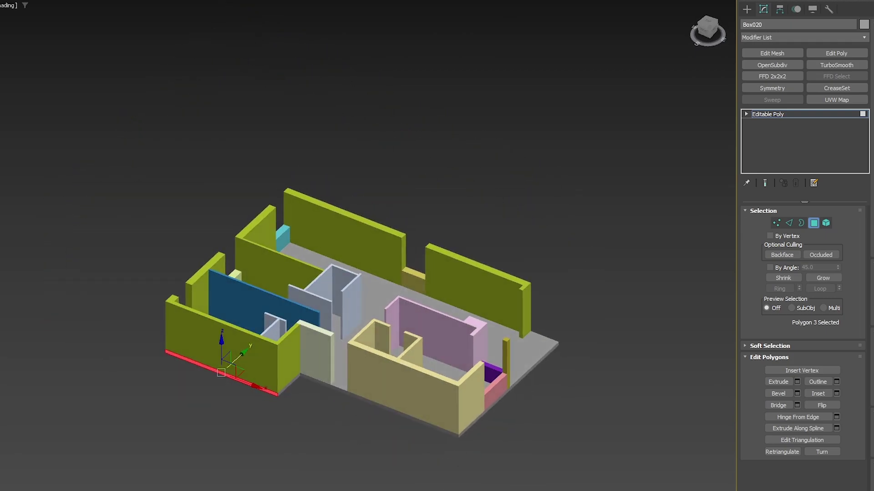